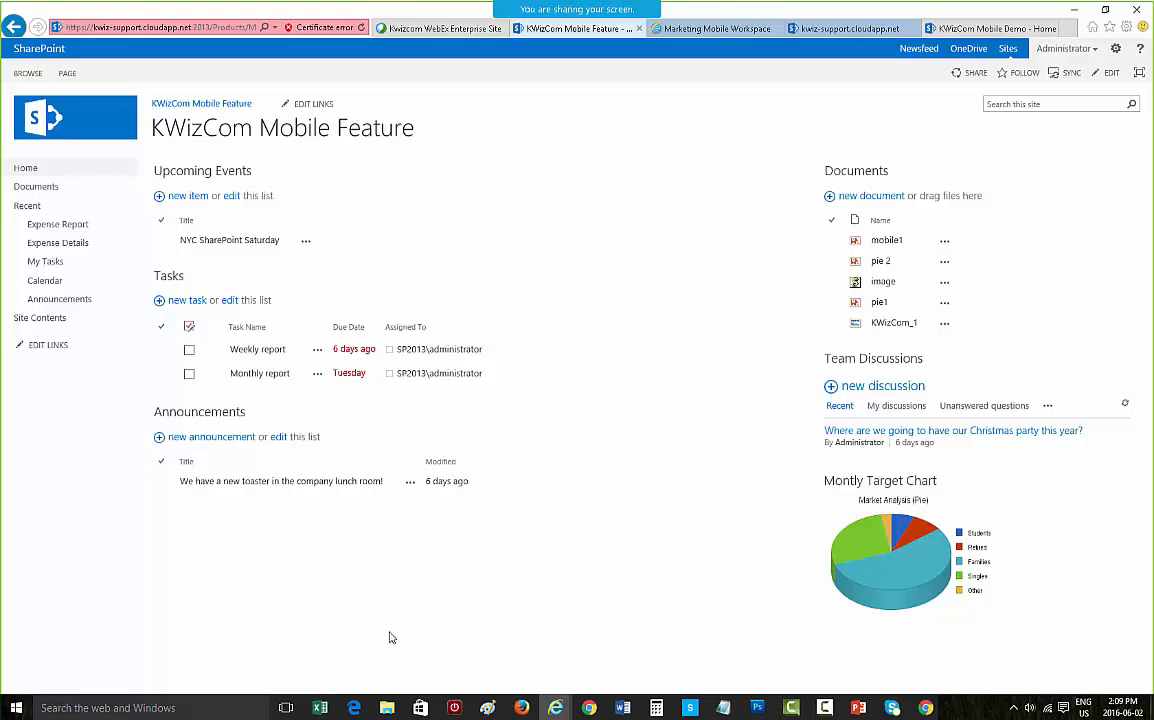
# Step: Switch to the browser's iPhone 6 Plus preview of the Marketing Mobile Workspace and scroll through its sections
pyautogui.hotkey('alt', 'Tab')
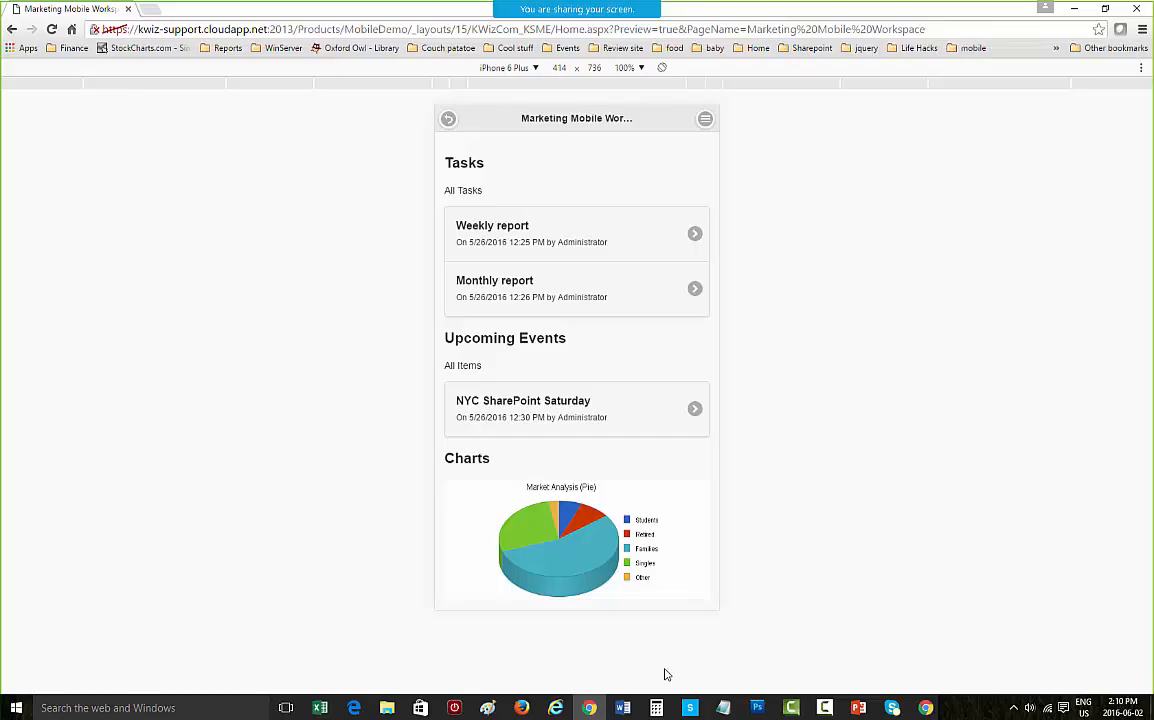
pyautogui.scroll(-5, 674, 410)
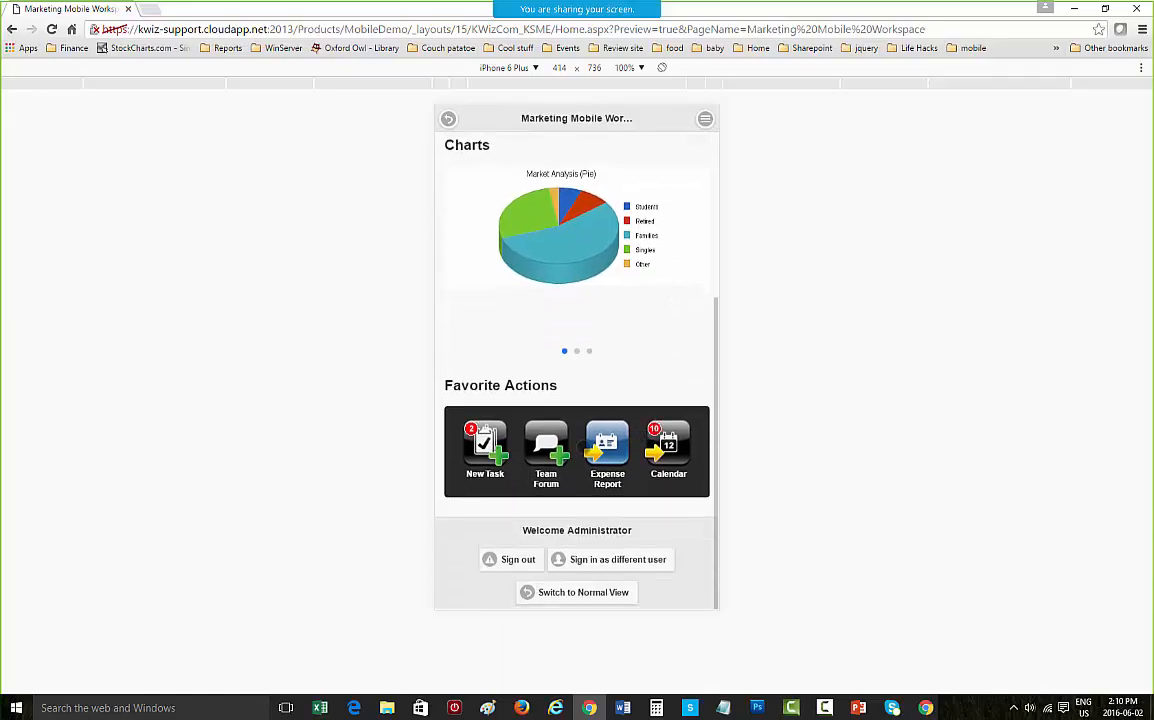
pyautogui.scroll(5, 505, 464)
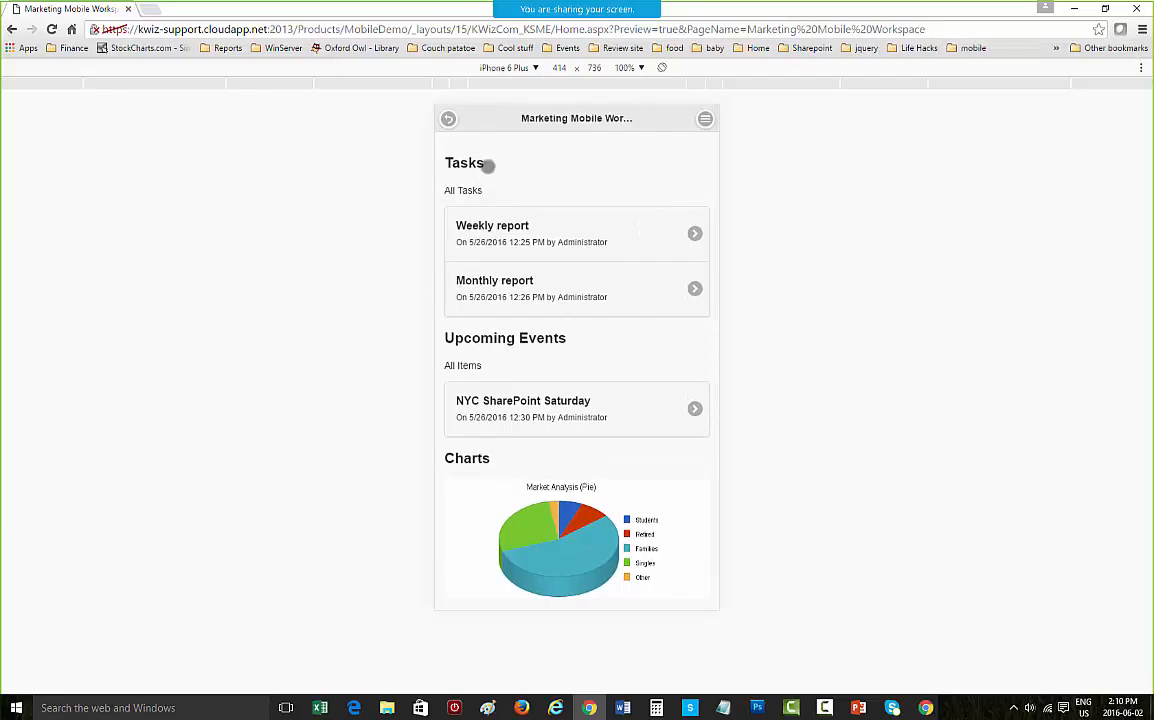
pyautogui.scroll(-1, 536, 337)
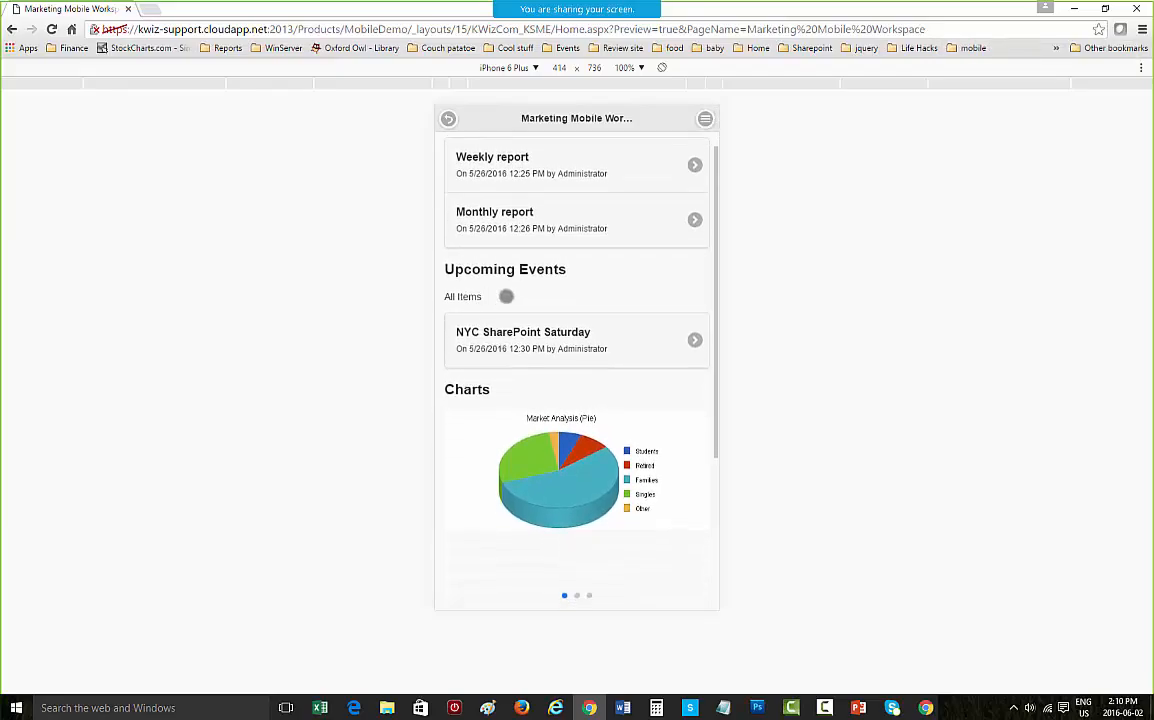
pyautogui.scroll(-2, 540, 320)
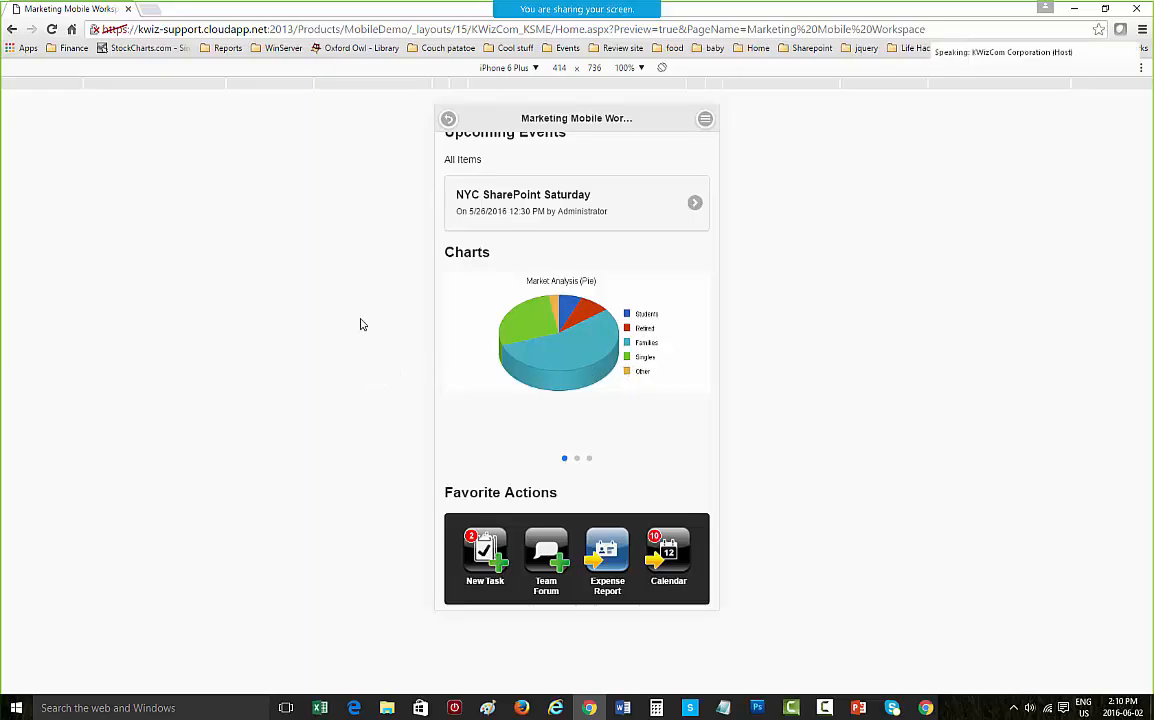
# Step: Browse the slides of the Charts carousel and return to the Market Analysis pie chart
pyautogui.click(579, 459)
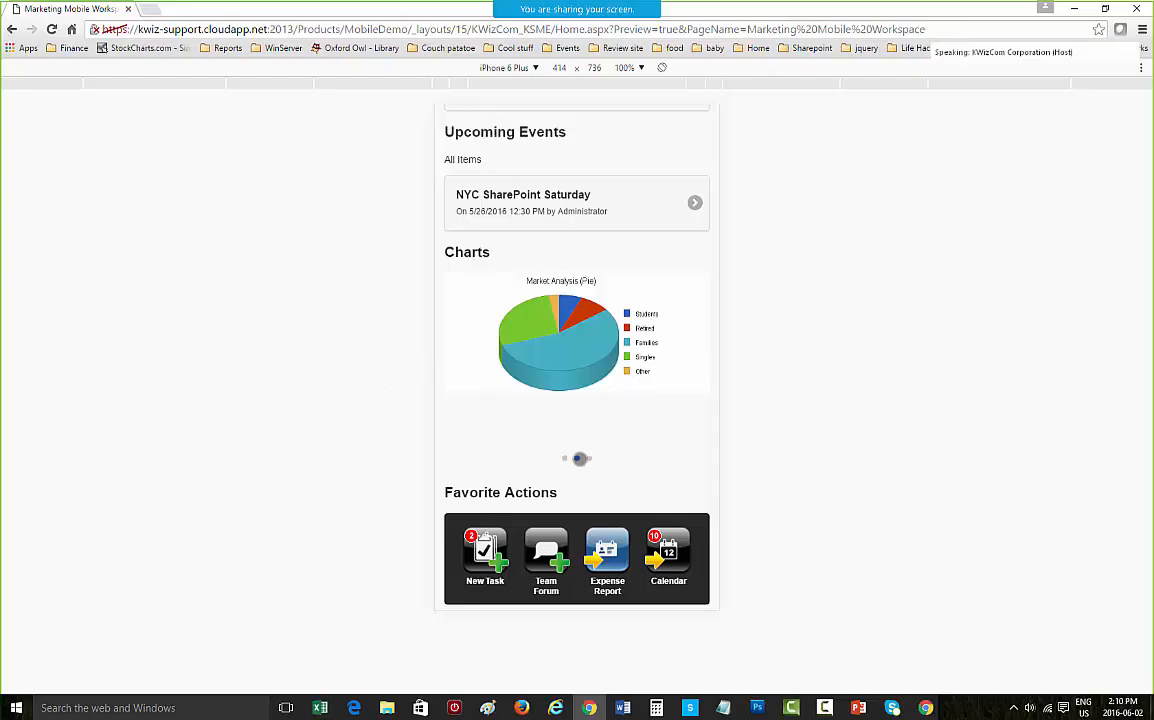
pyautogui.click(588, 457)
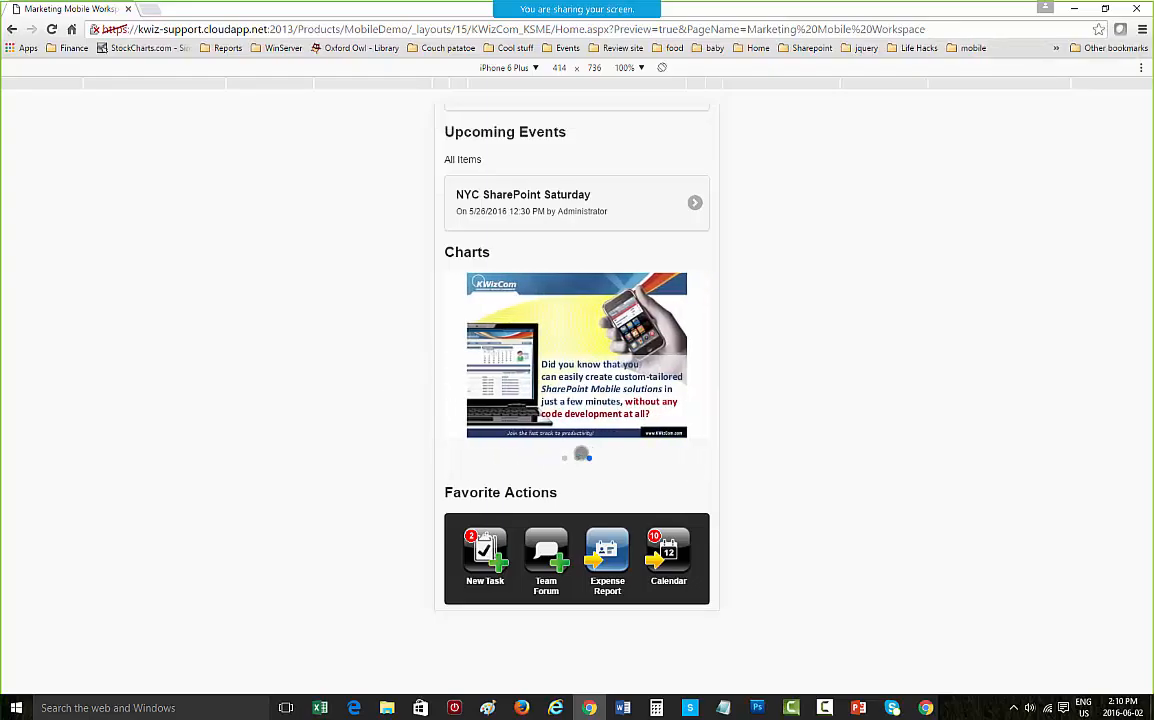
pyautogui.click(564, 460)
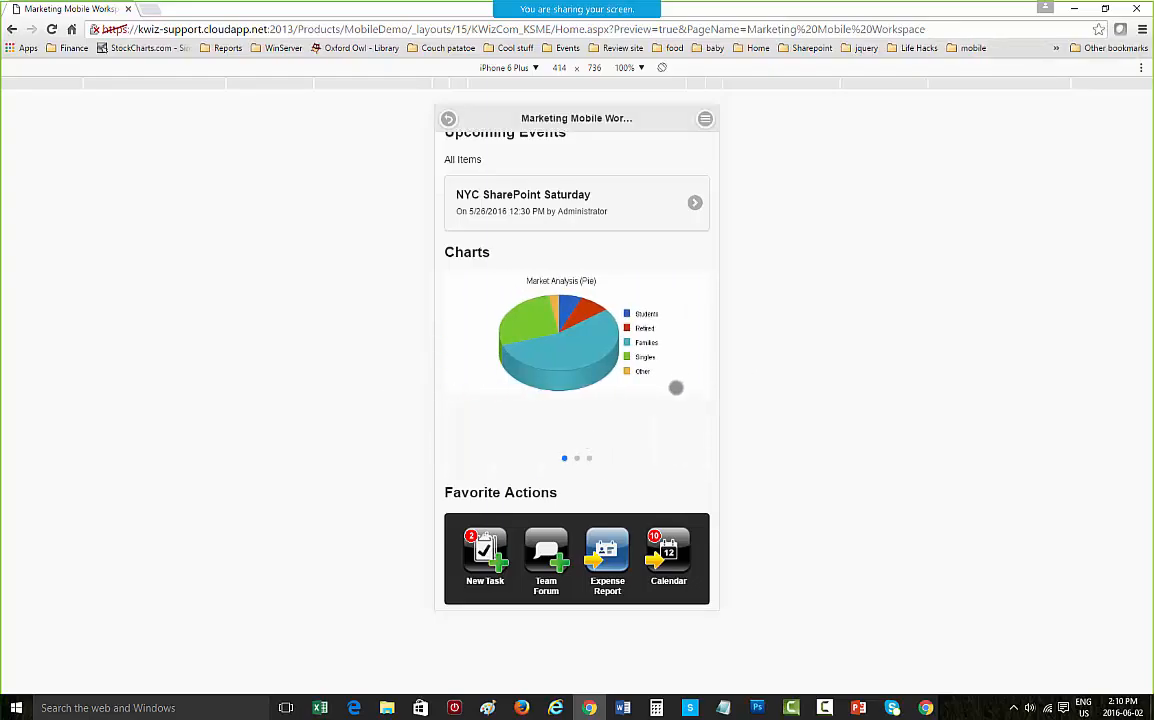
pyautogui.scroll(3, 676, 387)
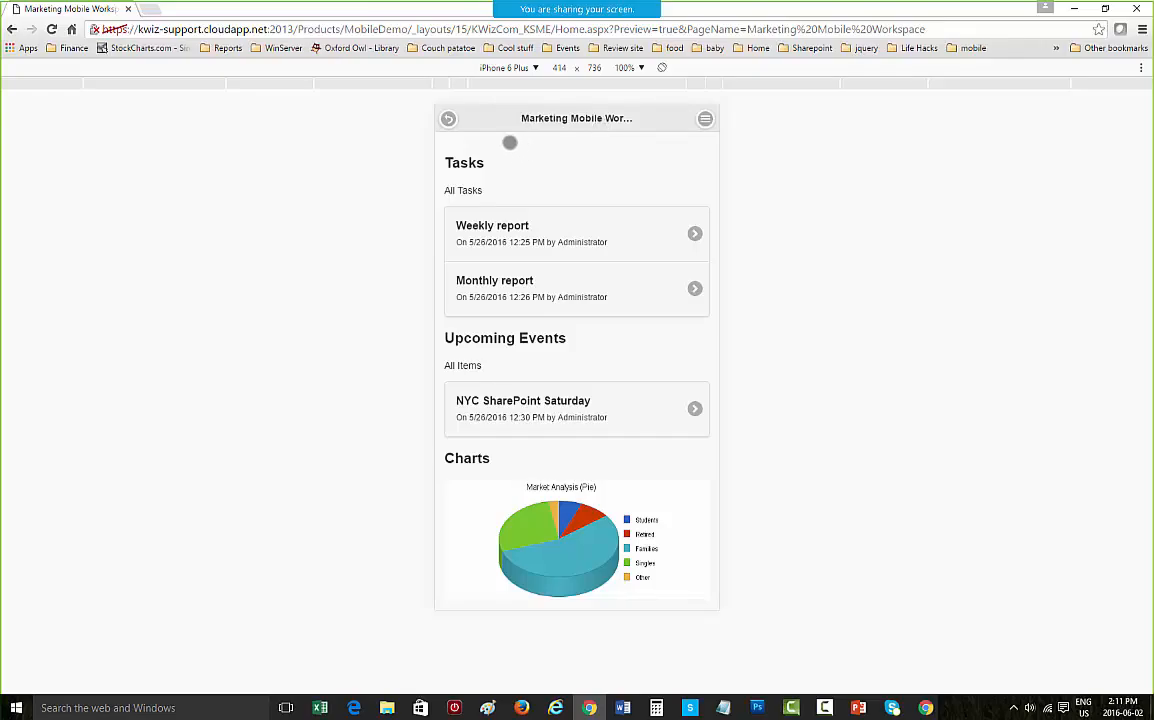
# Step: Go back to the Products site list, scroll through it, and return to the Marketing Mobile Workspace
pyautogui.click(447, 119)
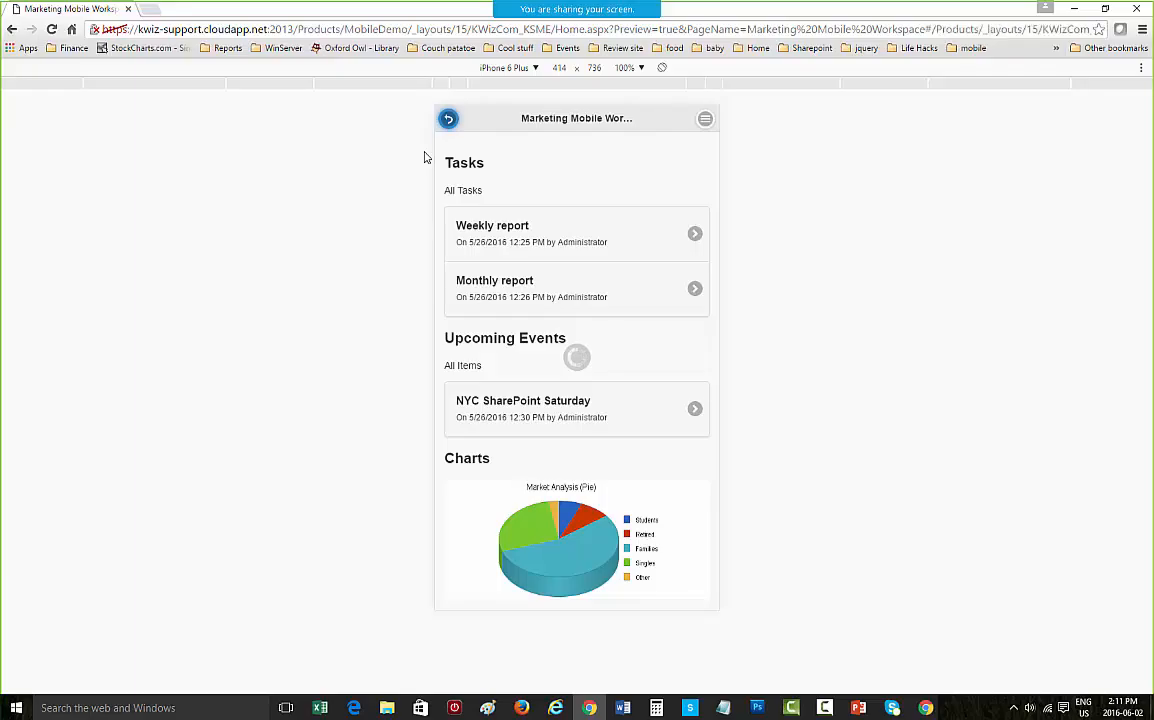
pyautogui.scroll(-8, 577, 335)
pyautogui.scroll(-4, 577, 335)
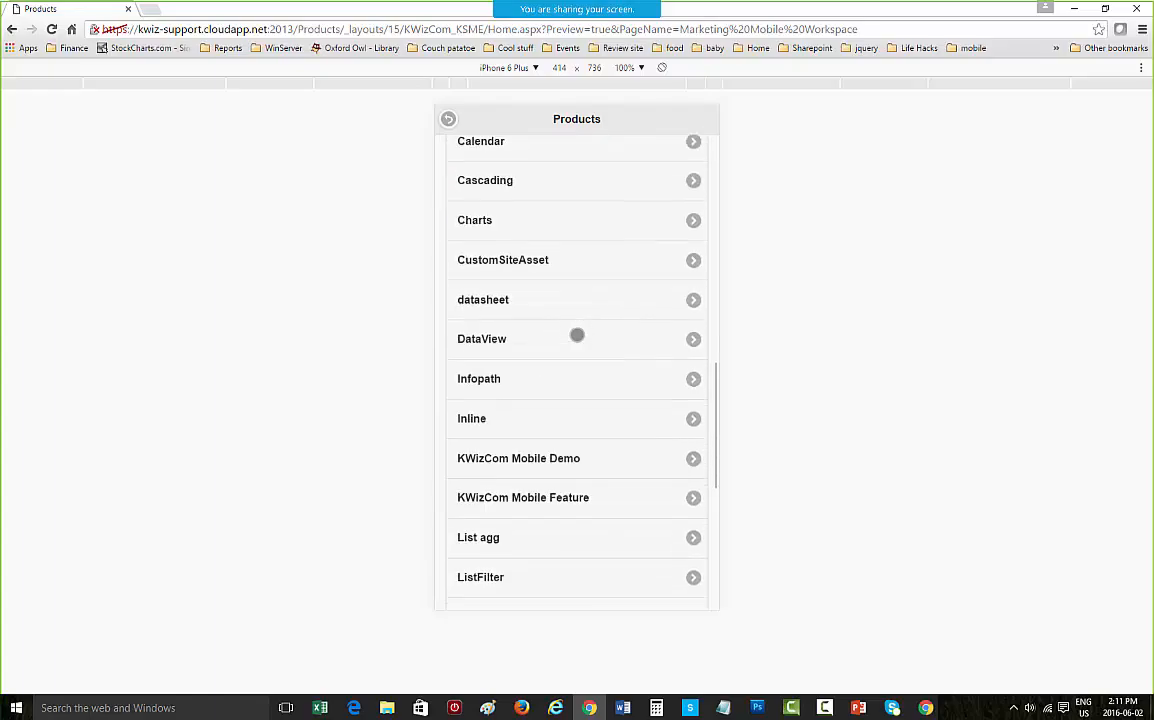
pyautogui.click(555, 360)
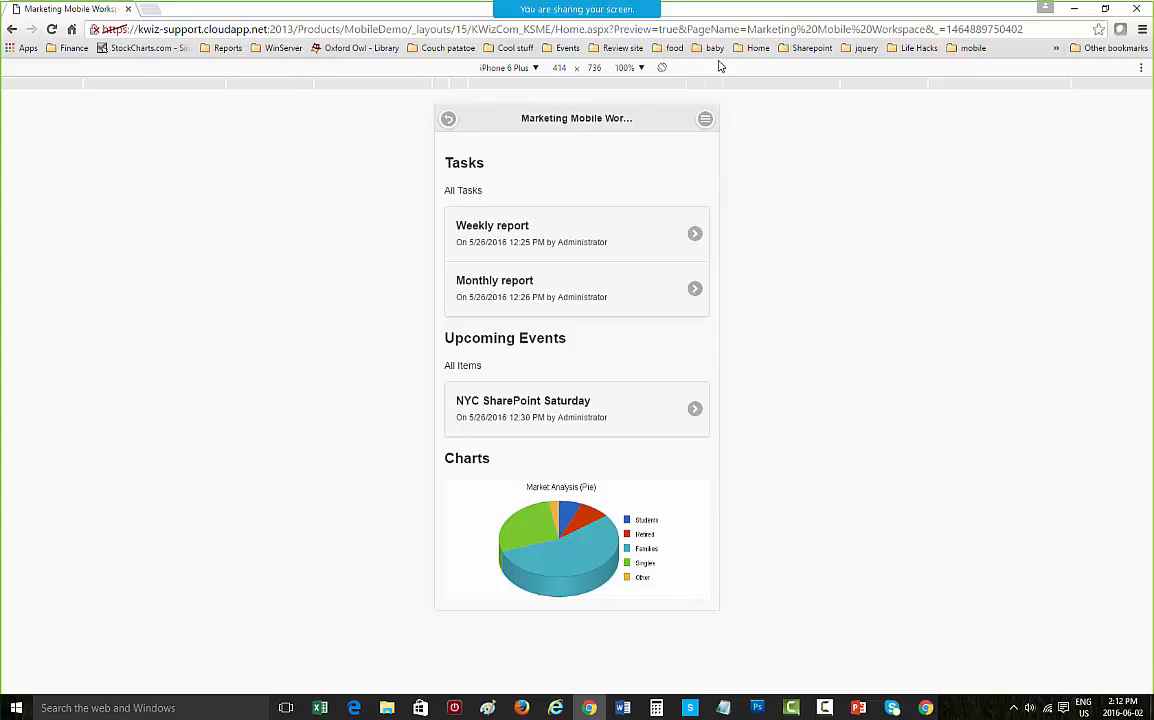
# Step: Open the site's Lists overview, scroll through it, and return to the workspace home
pyautogui.click(705, 118)
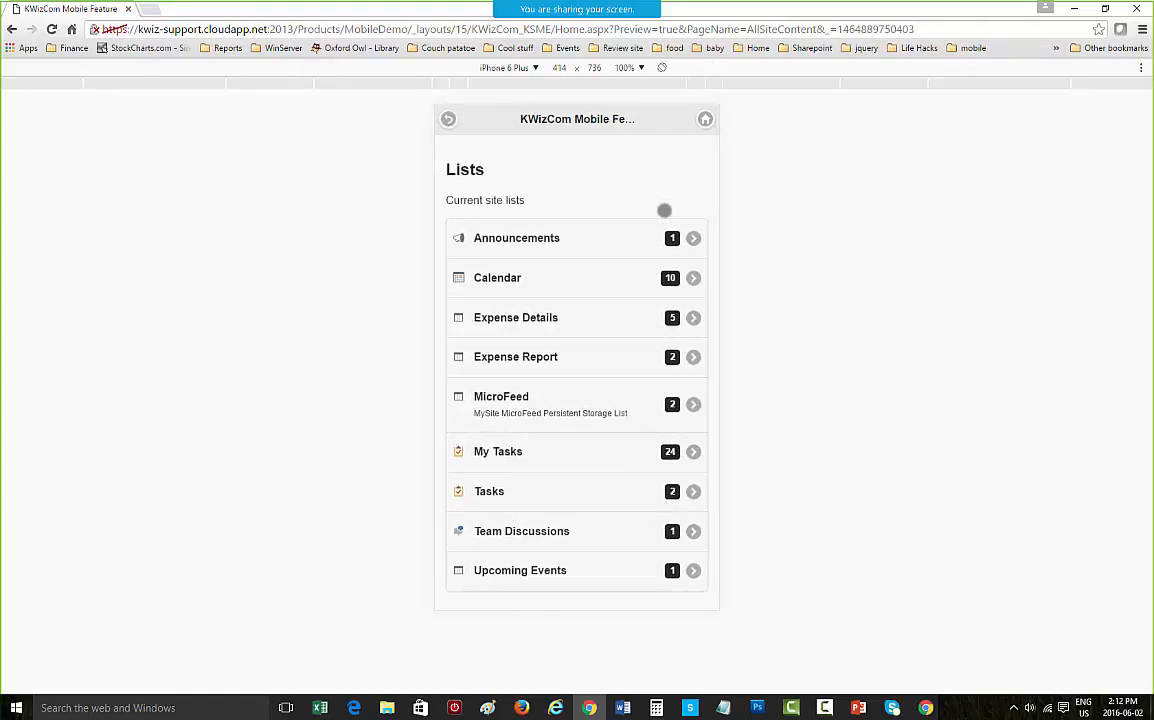
pyautogui.scroll(-4, 644, 229)
pyautogui.scroll(1, 639, 252)
pyautogui.scroll(3, 637, 261)
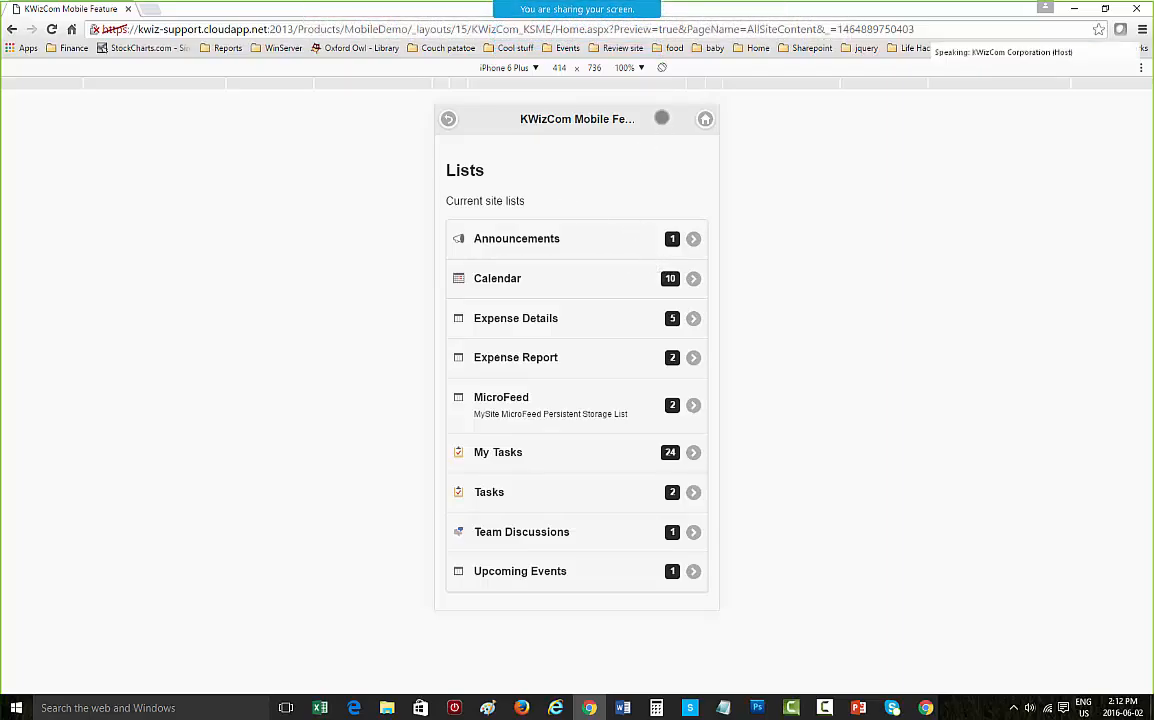
pyautogui.click(705, 119)
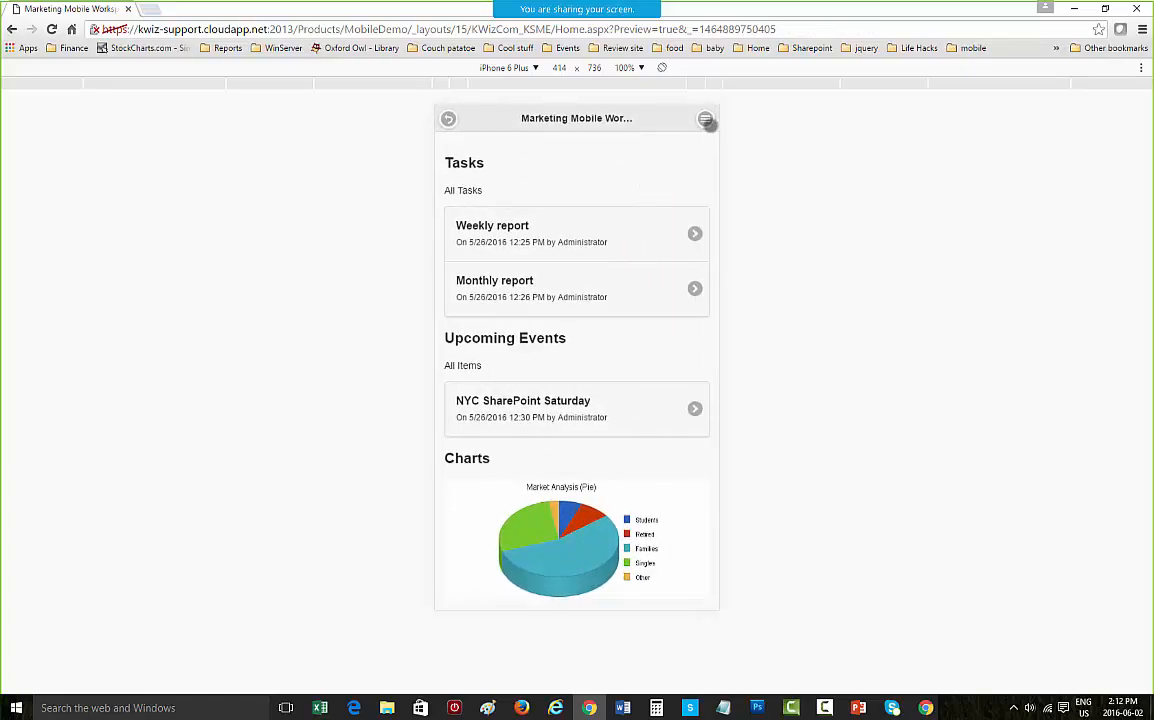
# Step: Open the Tasks list from the workspace's Tasks section
pyautogui.click(705, 119)
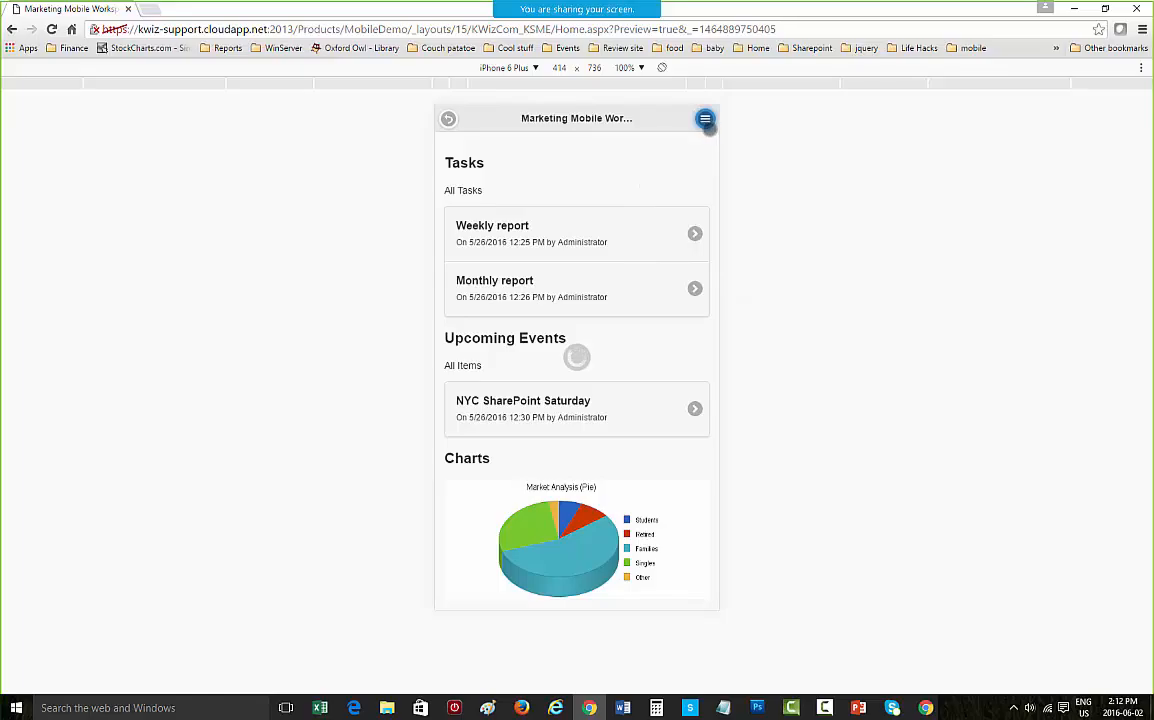
pyautogui.click(514, 497)
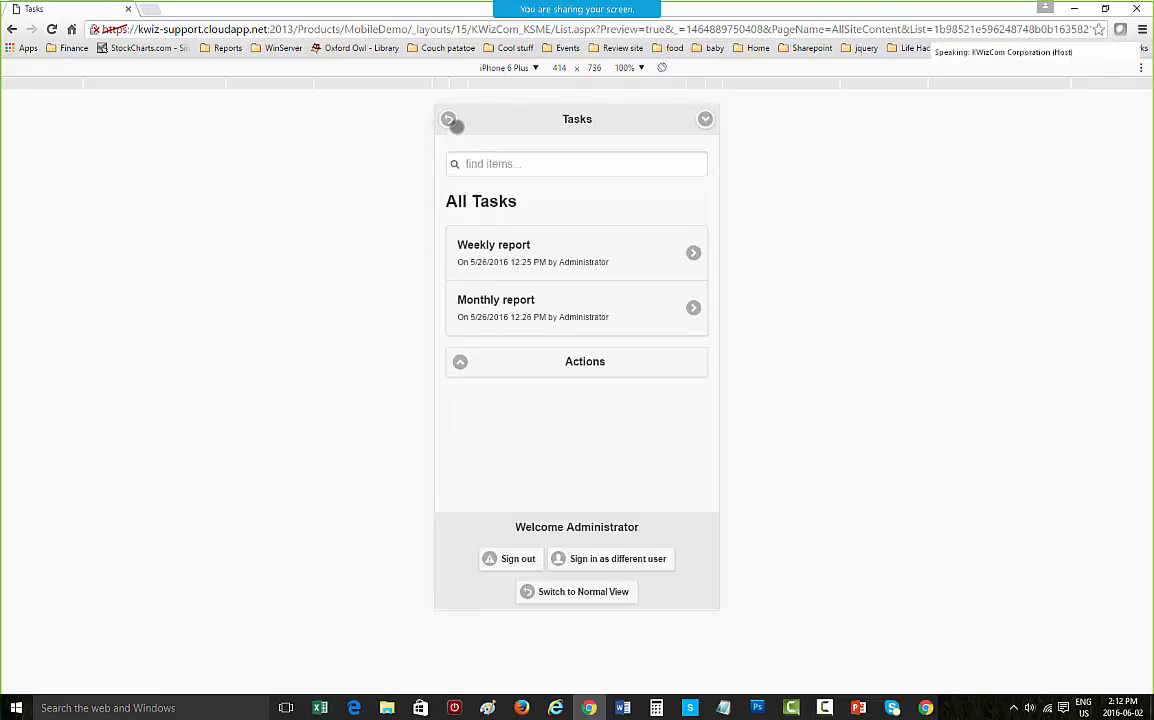
# Step: Open the site contents, open the My Tasks list, scroll through it, and return to the workspace
pyautogui.click(705, 120)
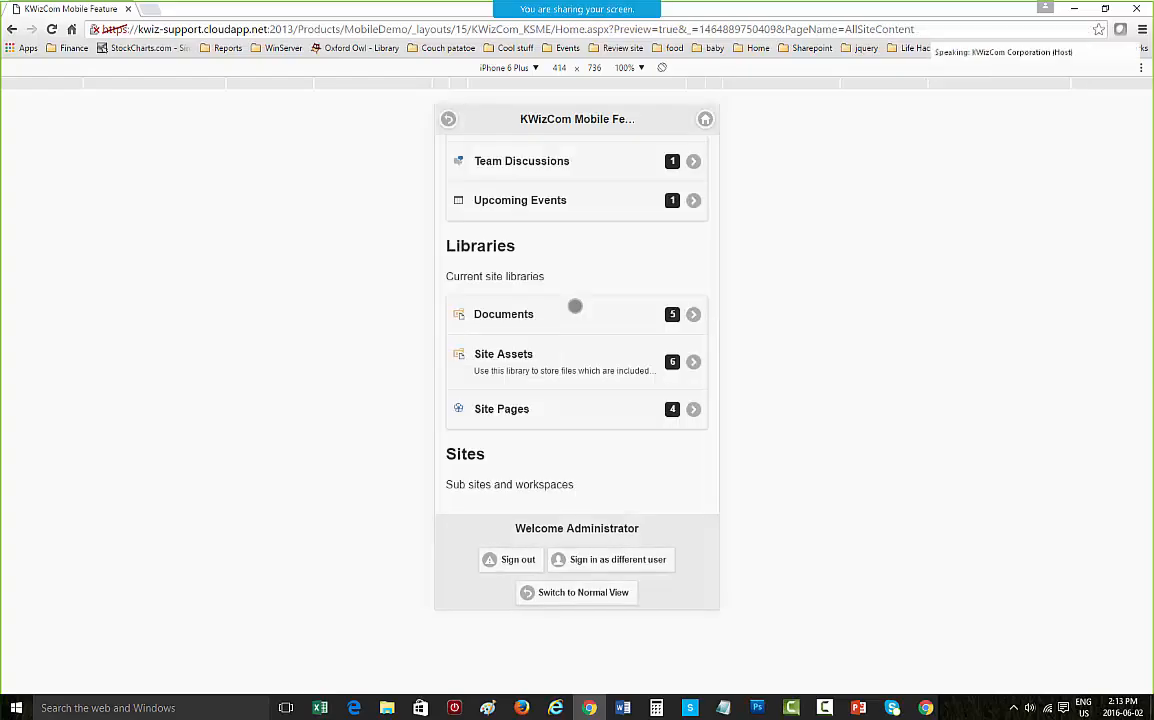
pyautogui.scroll(3, 560, 340)
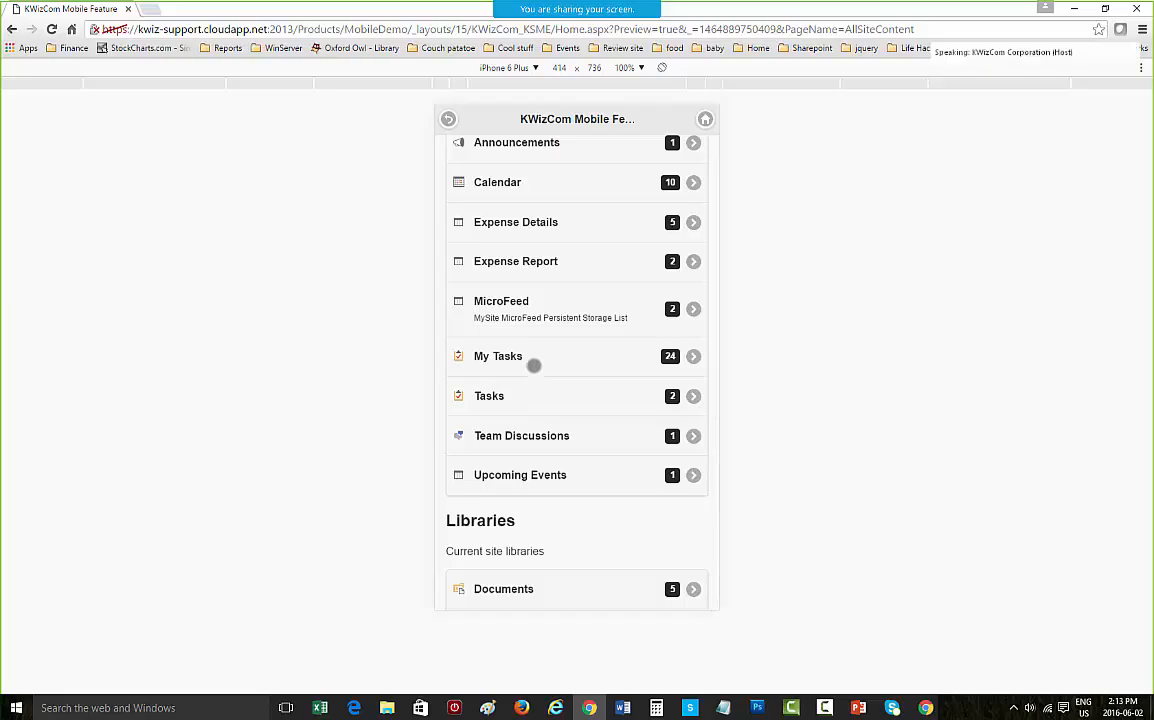
pyautogui.click(533, 363)
pyautogui.scroll(-3, 528, 365)
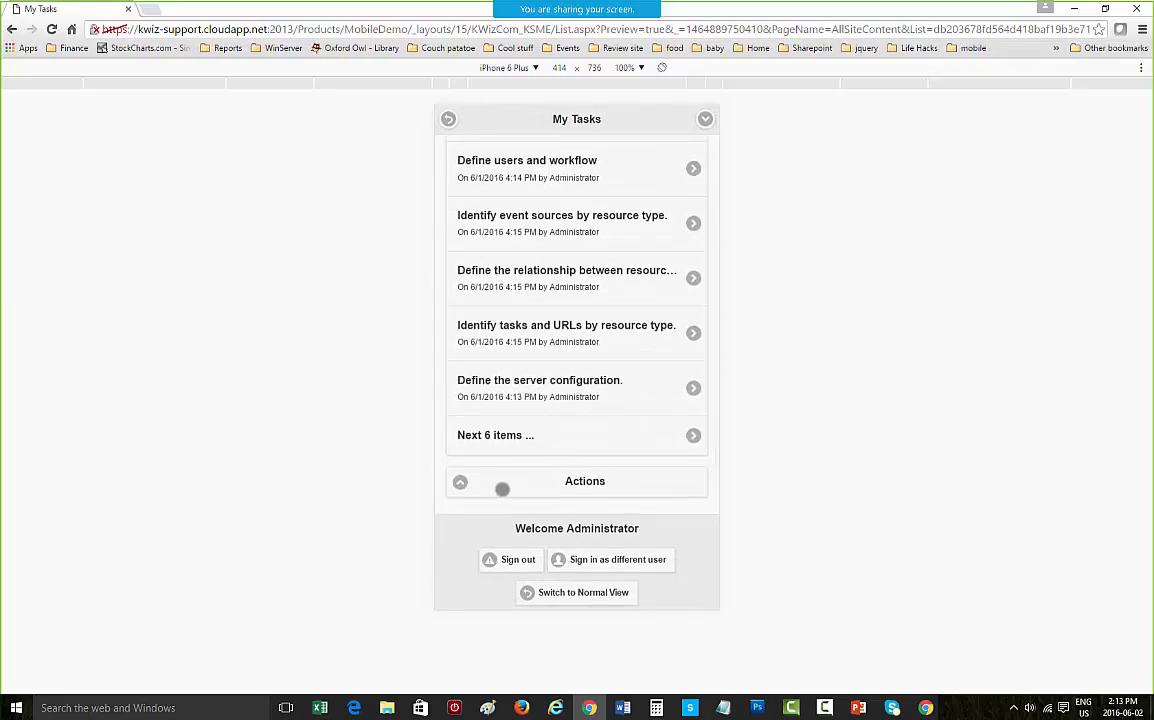
pyautogui.click(502, 489)
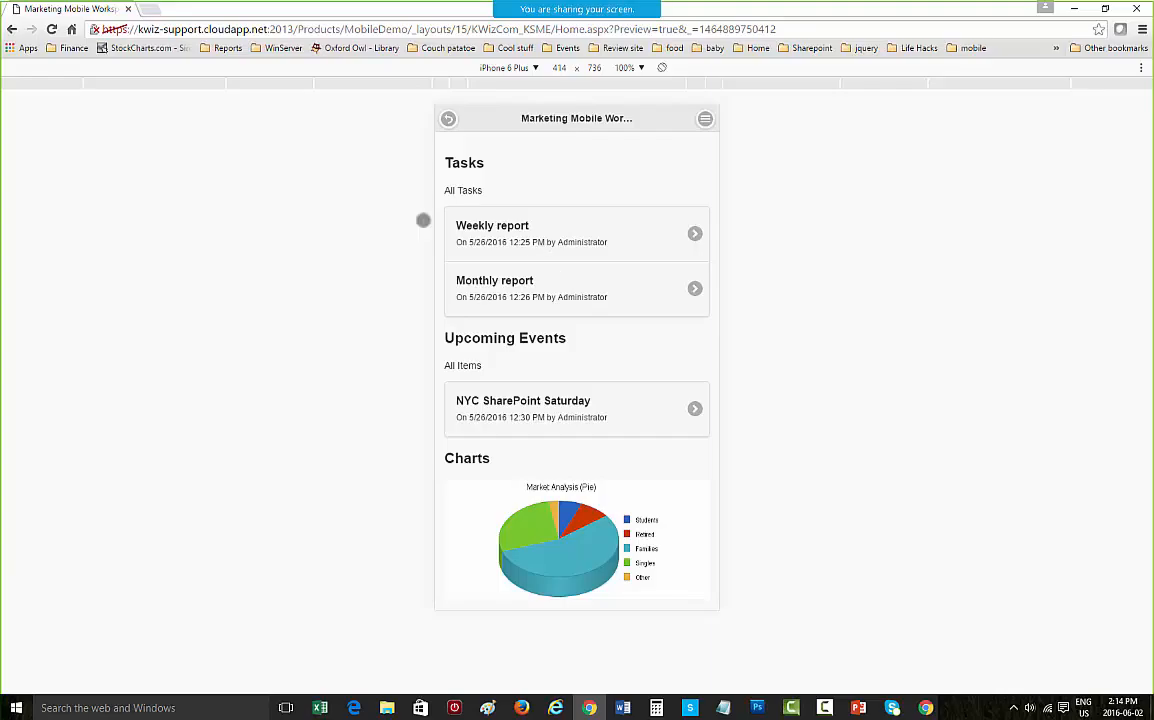
# Step: Scroll through the workspace's Tasks, Upcoming Events, Charts and Favorite Actions sections
pyautogui.scroll(-3, 613, 355)
pyautogui.scroll(2, 613, 363)
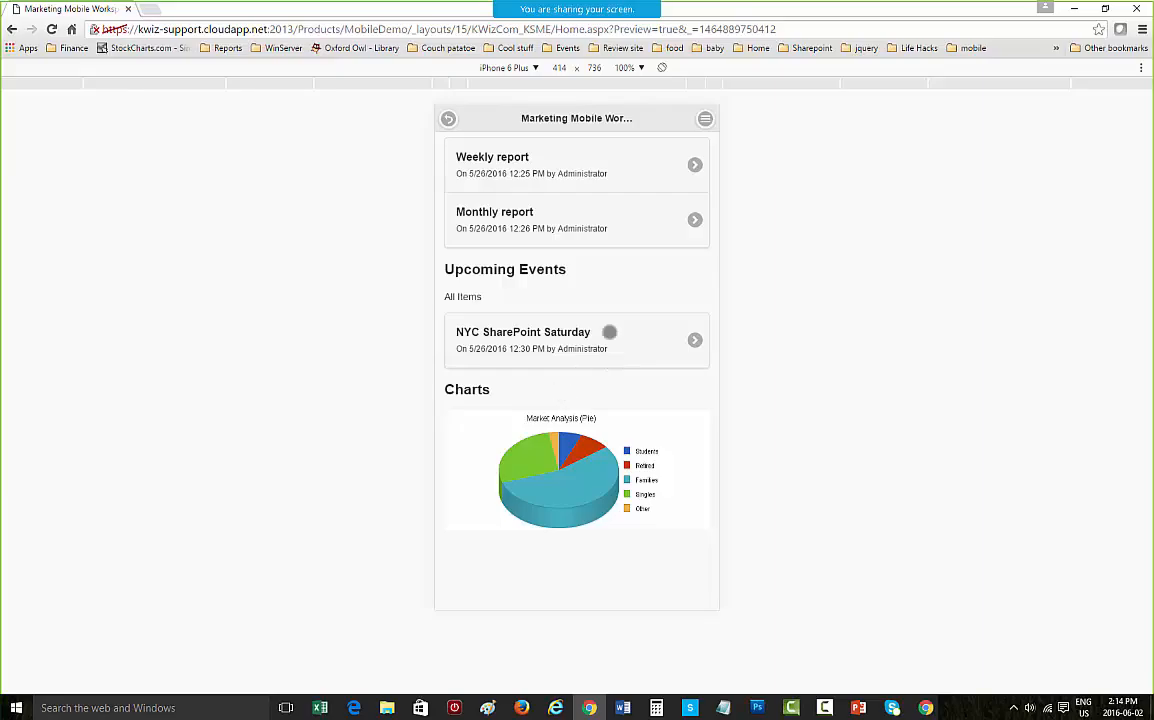
pyautogui.scroll(1, 536, 191)
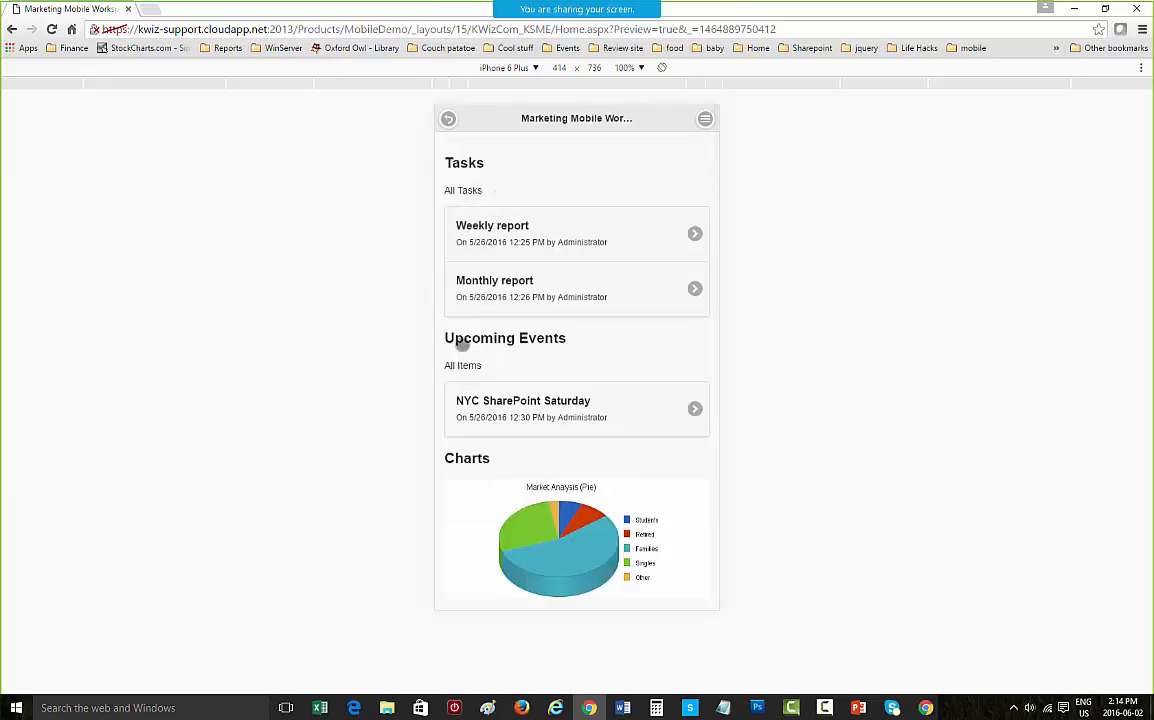
pyautogui.scroll(-1, 557, 361)
pyautogui.scroll(-3, 558, 362)
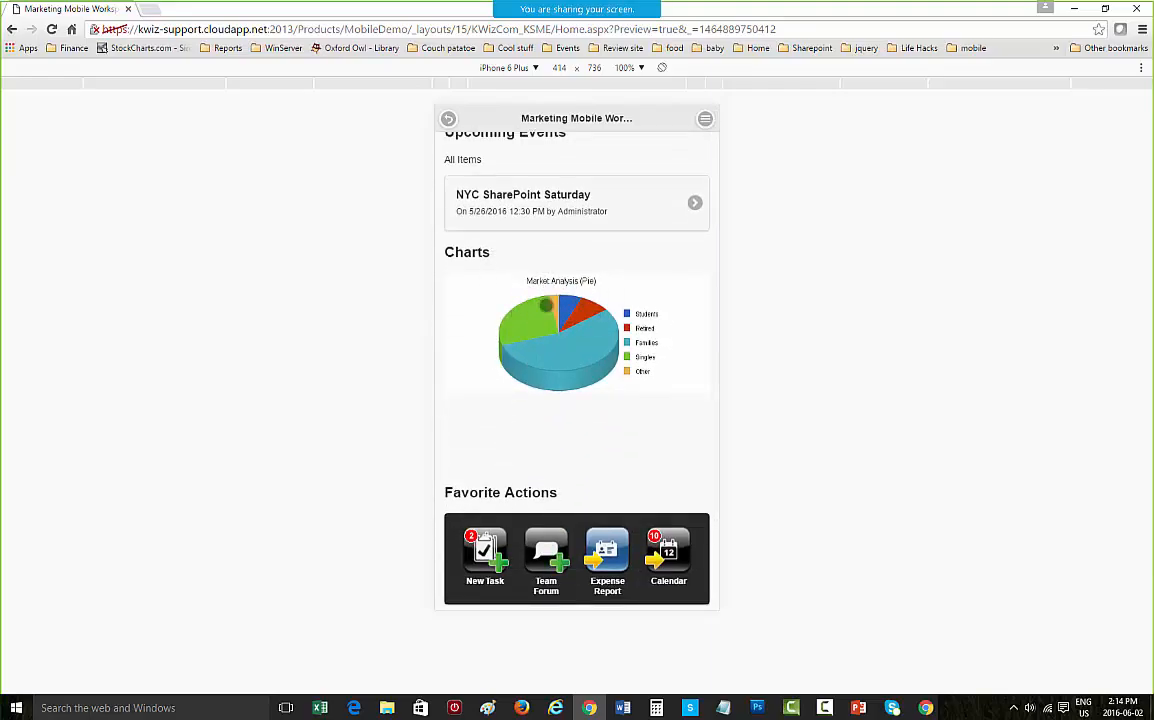
pyautogui.scroll(1, 637, 456)
pyautogui.scroll(1, 637, 456)
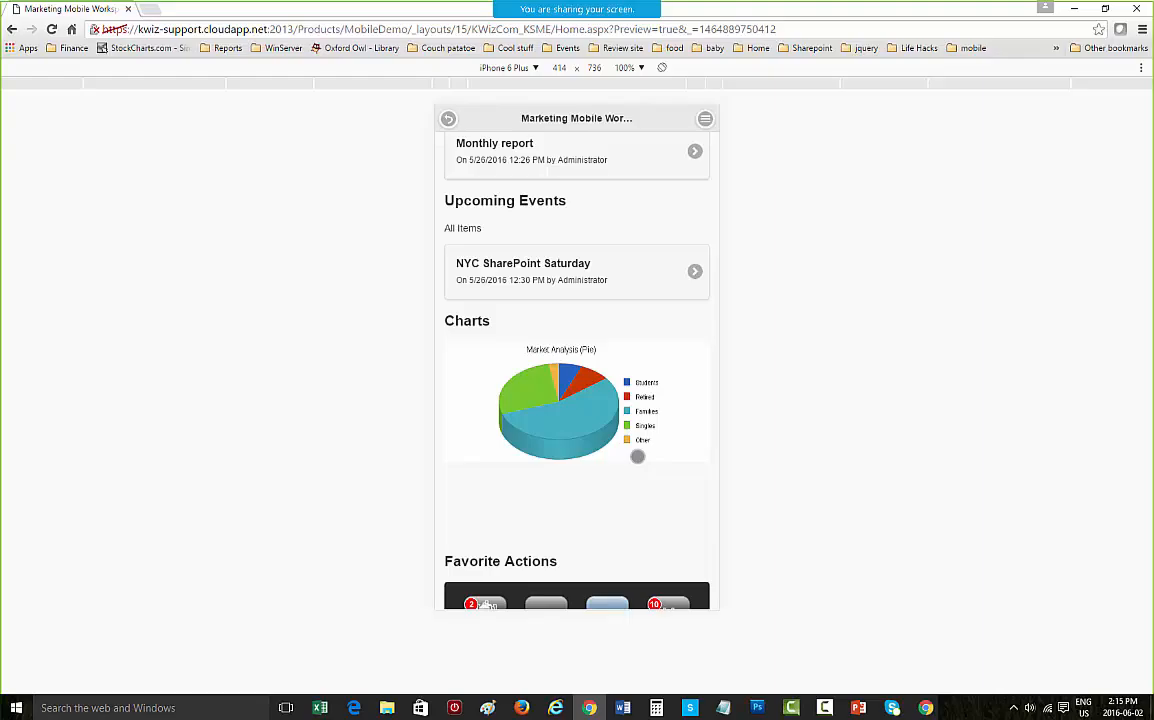
pyautogui.scroll(-1, 637, 456)
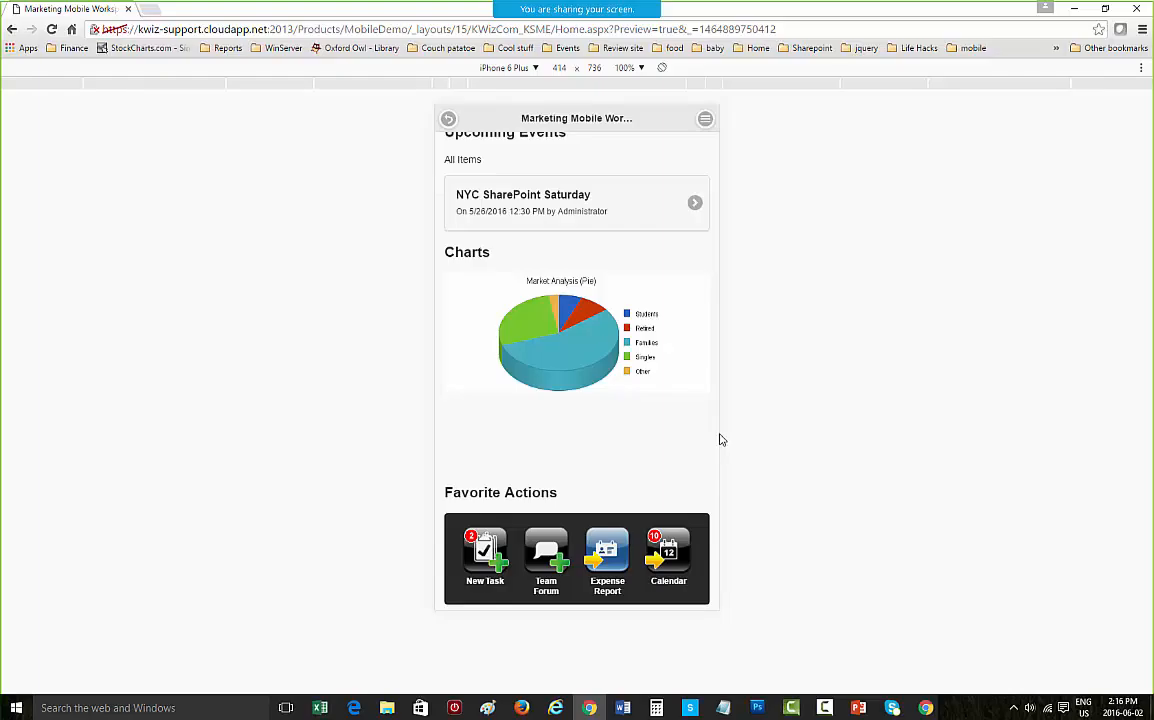
pyautogui.scroll(2, 600, 324)
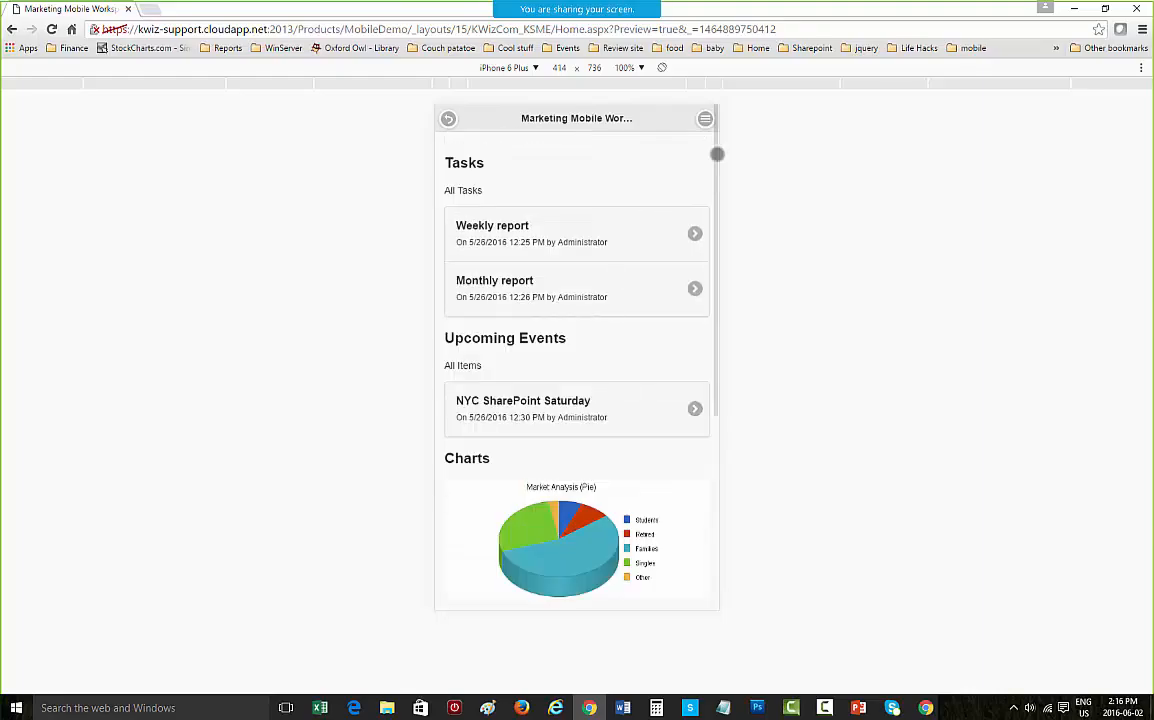
# Step: Open the My Tasks list from the site contents and search it for "identify"
pyautogui.click(705, 118)
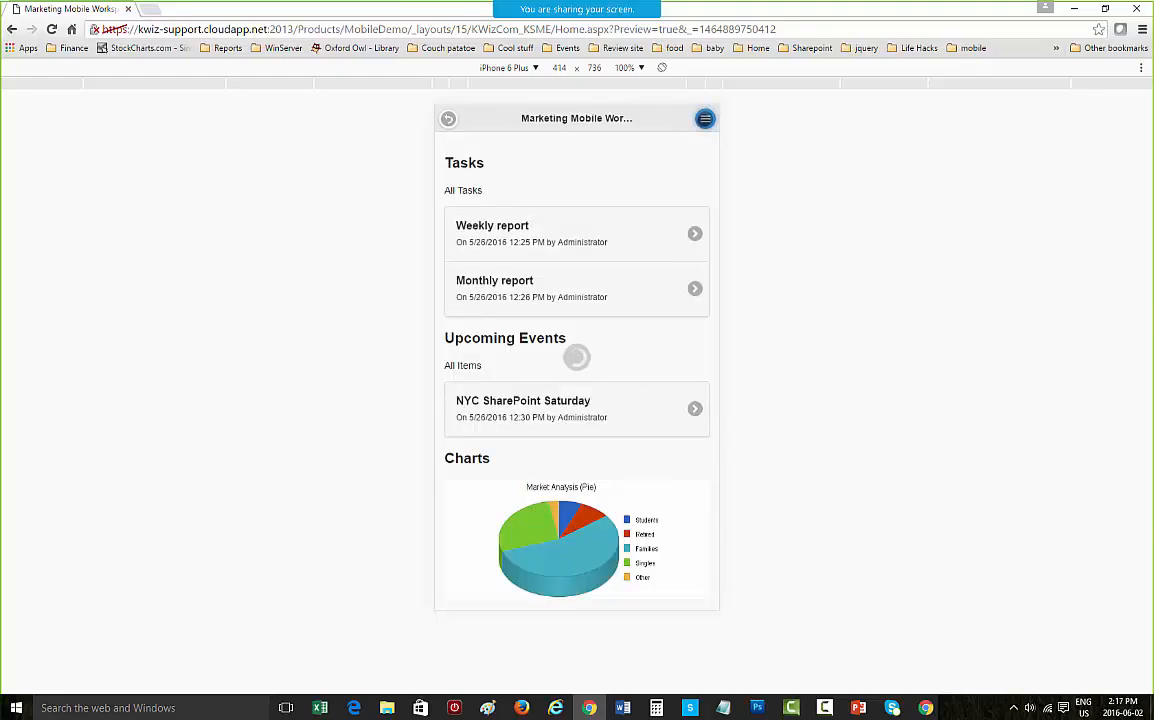
pyautogui.click(538, 450)
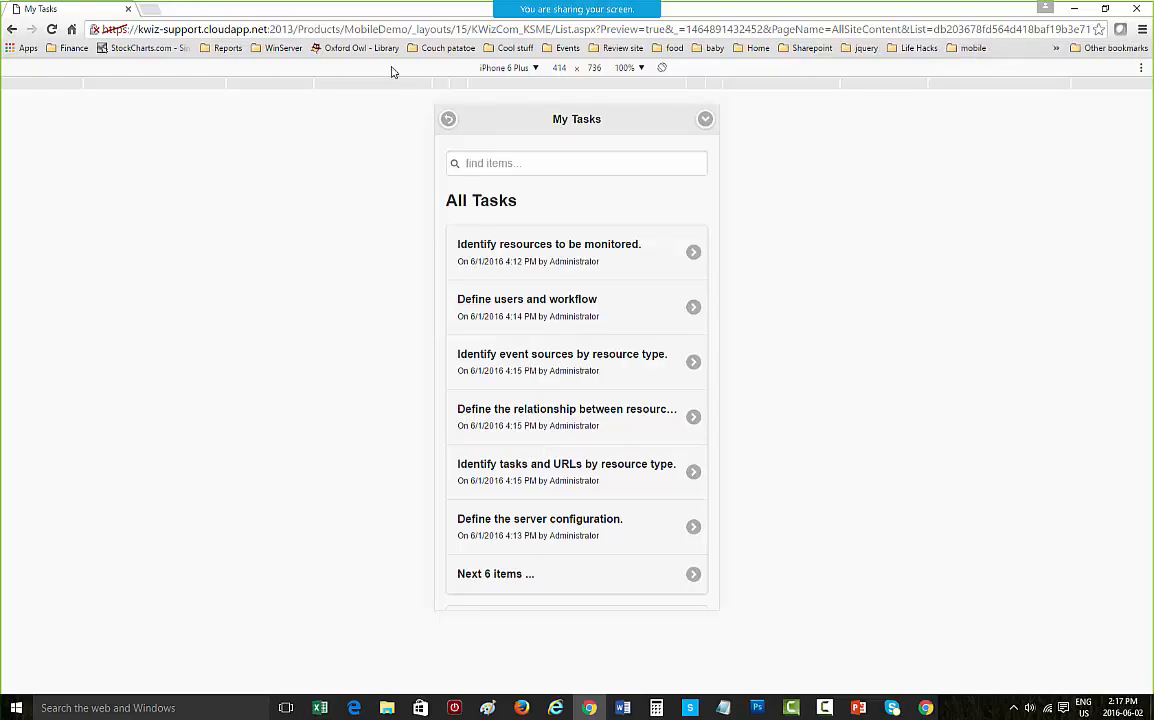
pyautogui.click(509, 164)
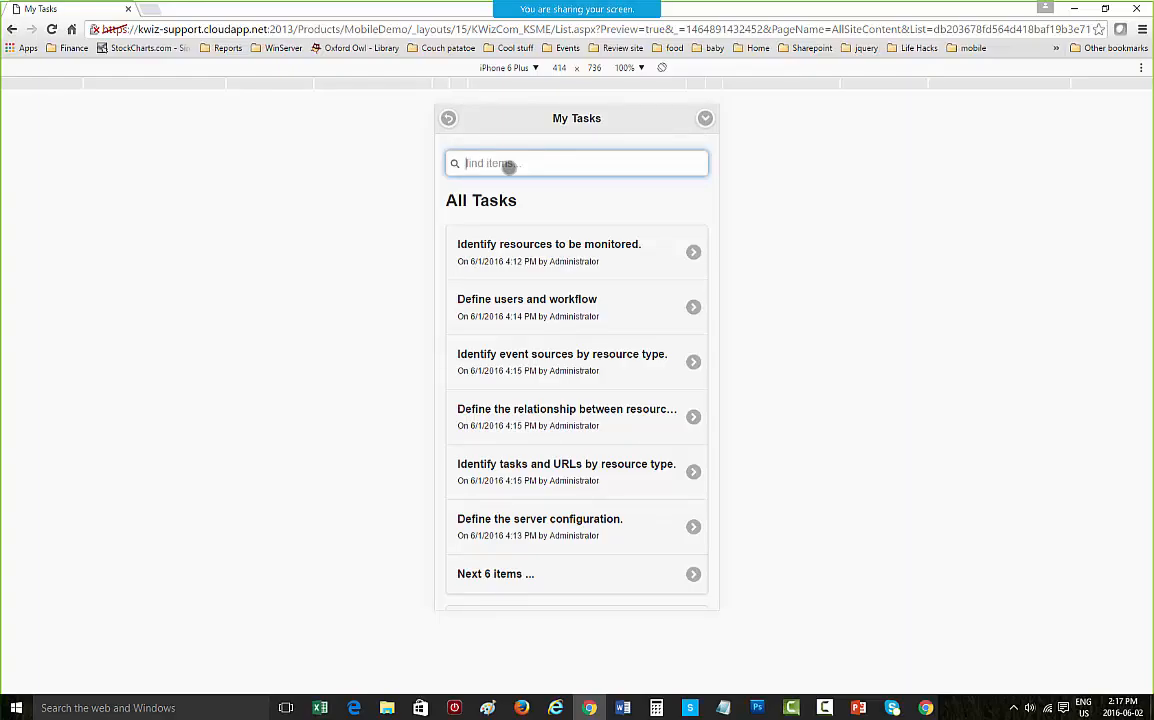
pyautogui.write('identify')
pyautogui.press('Return')
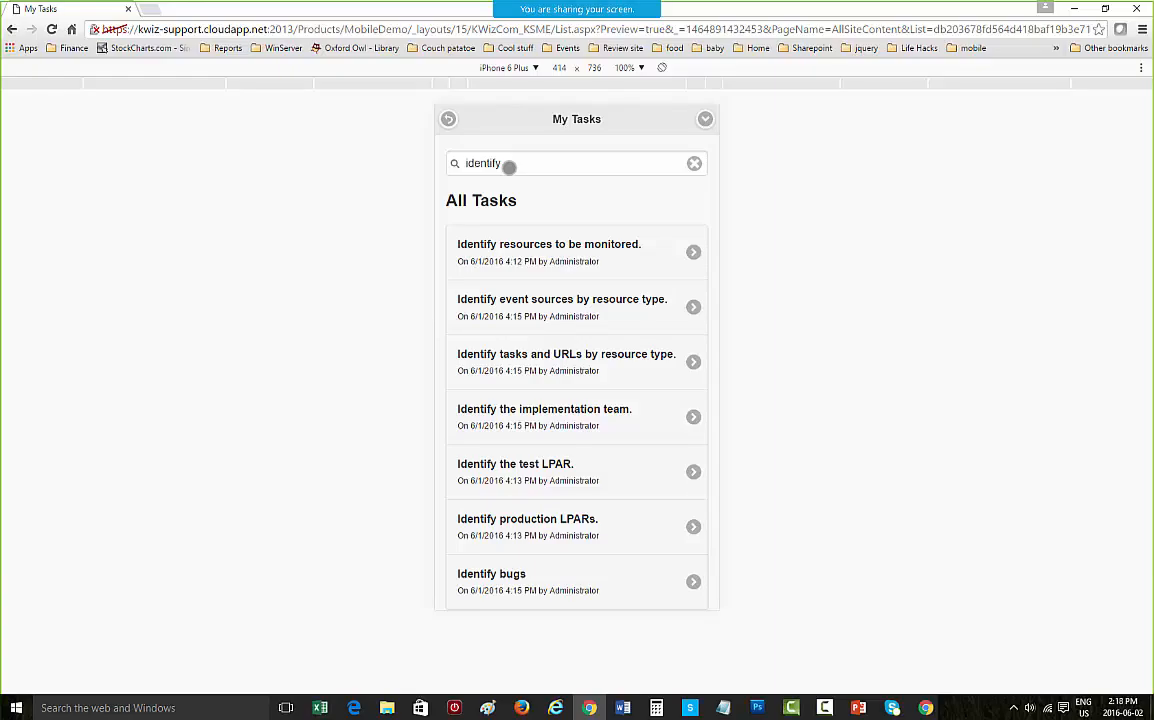
# Step: Replace the search text with "Status:Complete" to filter My Tasks to completed items
pyautogui.click(509, 167)
pyautogui.press('BackSpace')
pyautogui.press('BackSpace')
pyautogui.press('BackSpace')
pyautogui.press('BackSpace')
pyautogui.press('BackSpace')
pyautogui.press('BackSpace')
pyautogui.press('BackSpace')
pyautogui.press('BackSpace')
pyautogui.write('St')
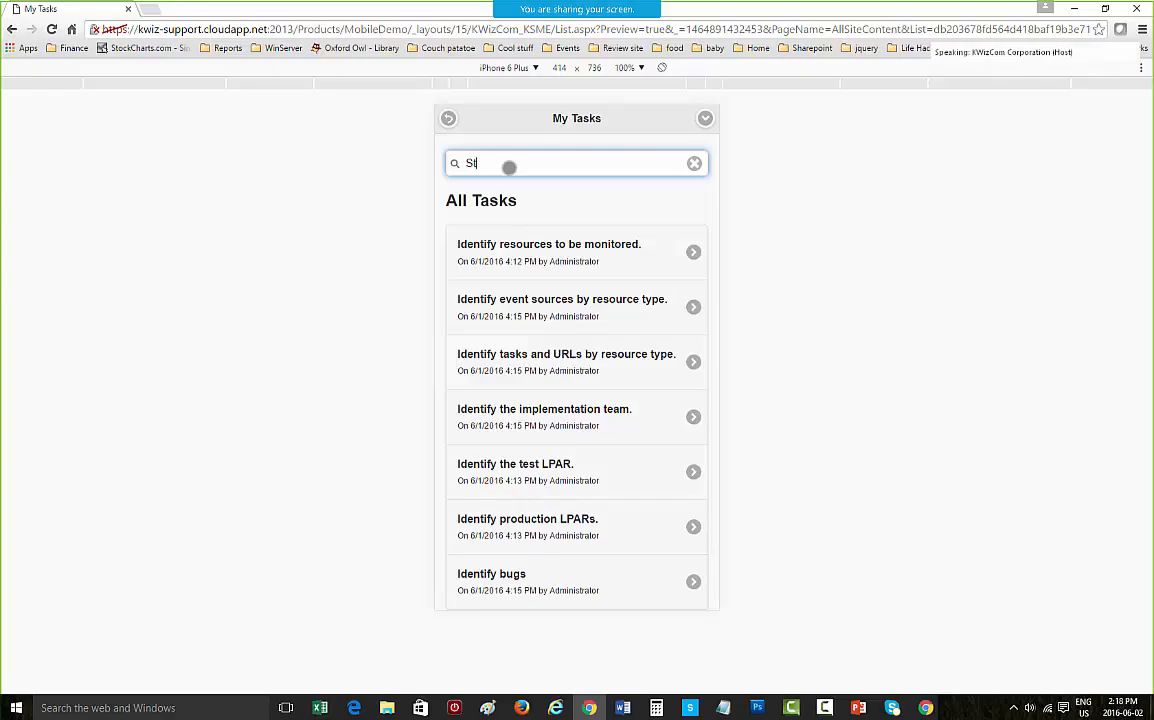
pyautogui.write('atus:')
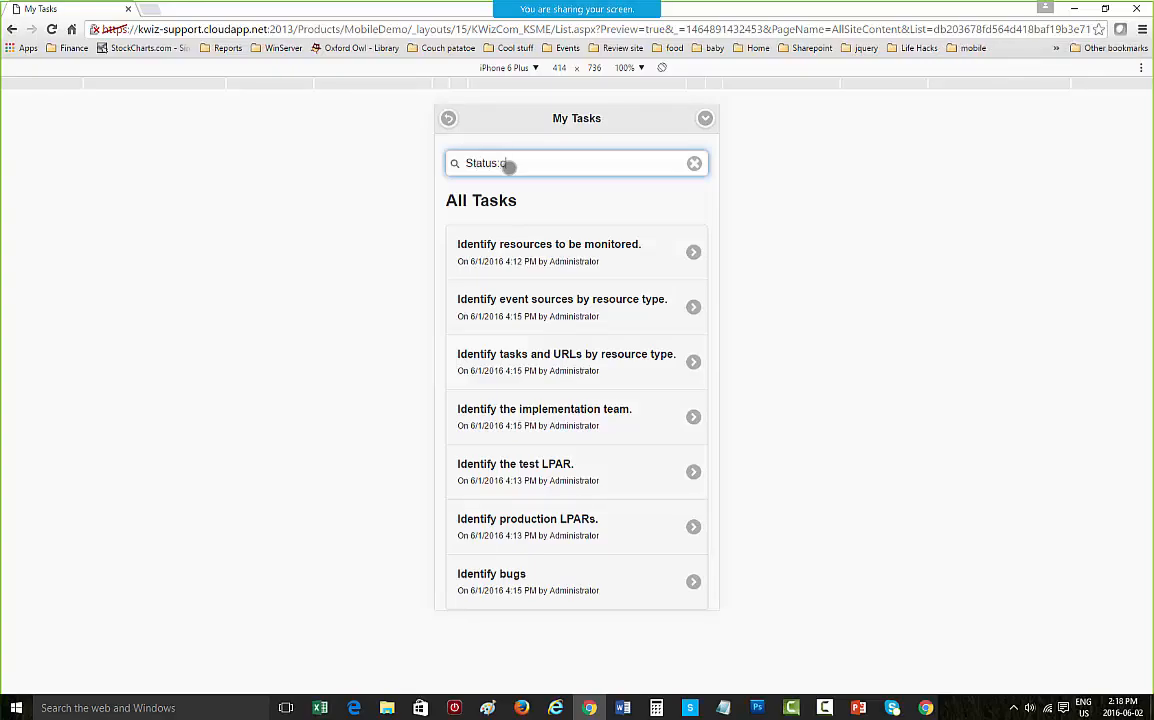
pyautogui.write(' Complete')
pyautogui.press('Return')
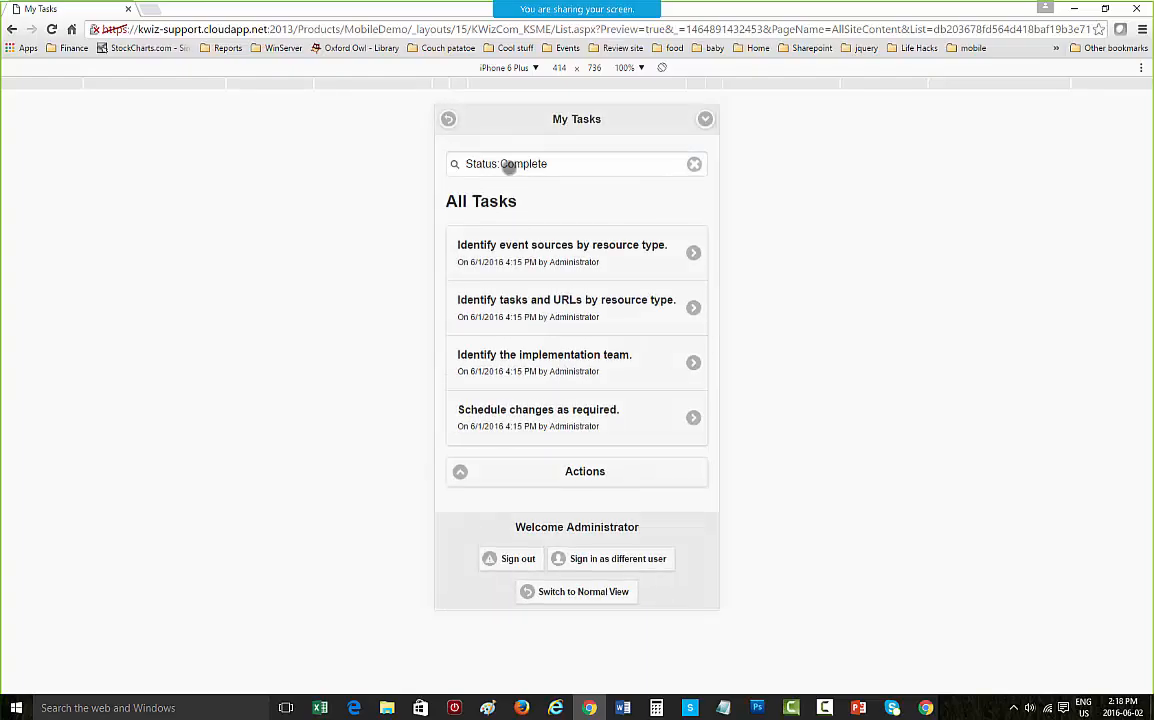
pyautogui.click(560, 164)
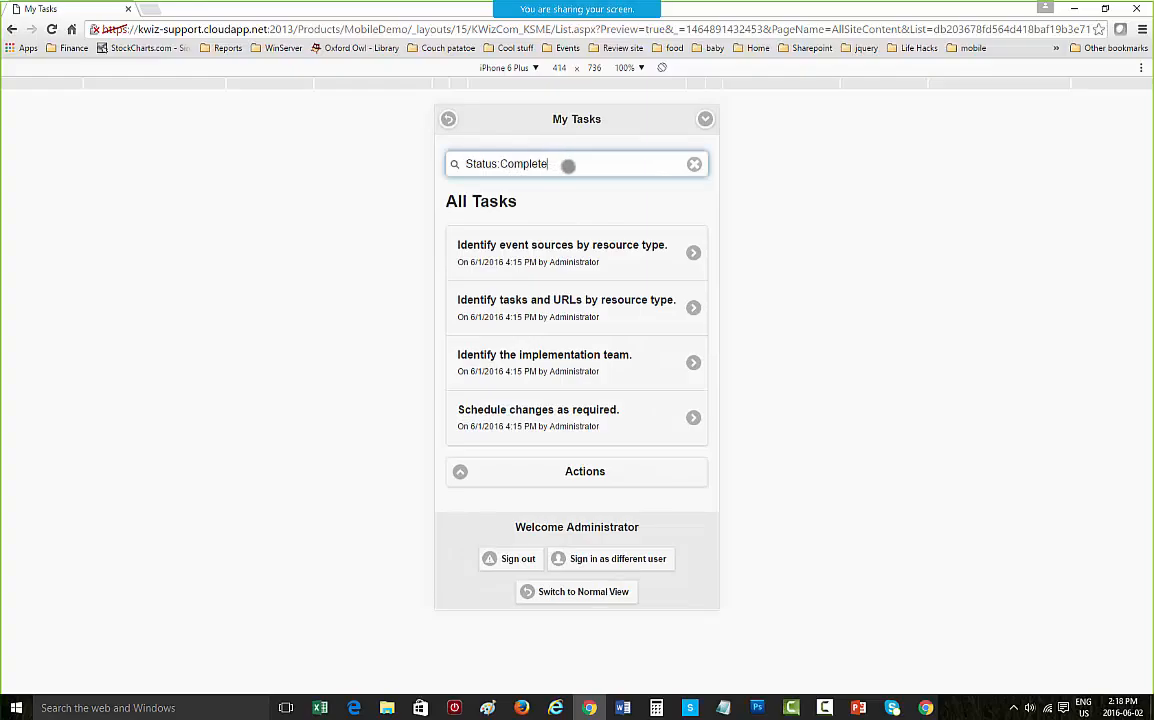
# Step: Replace the My Tasks search text with "Status:In progress" and run the search to filter in-progress tasks
pyautogui.press('BackSpace')
pyautogui.press('BackSpace')
pyautogui.press('BackSpace')
pyautogui.press('BackSpace')
pyautogui.press('BackSpace')
pyautogui.press('BackSpace')
pyautogui.press('BackSpace')
pyautogui.press('BackSpace')
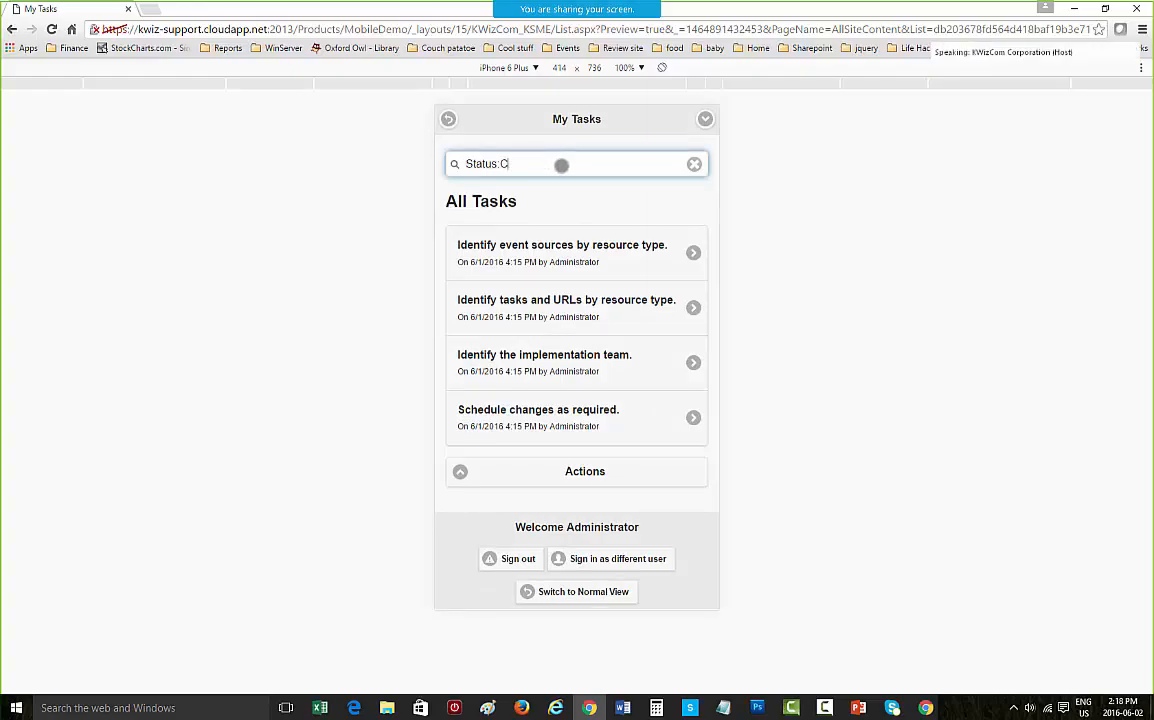
pyautogui.write('No')
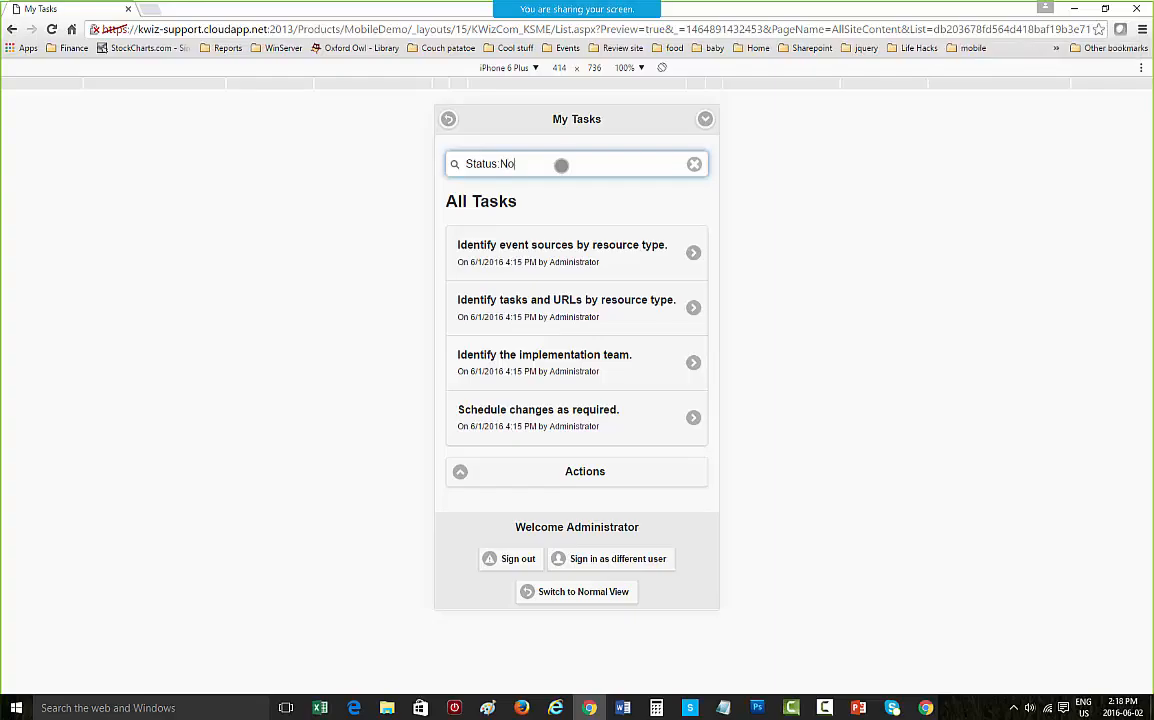
pyautogui.write('t complete')
pyautogui.press('BackSpace')
pyautogui.press('BackSpace')
pyautogui.press('BackSpace')
pyautogui.press('BackSpace')
pyautogui.press('BackSpace')
pyautogui.press('BackSpace')
pyautogui.press('BackSpace')
pyautogui.press('BackSpace')
pyautogui.press('BackSpace')
pyautogui.press('BackSpace')
pyautogui.press('BackSpace')
pyautogui.press('BackSpace')
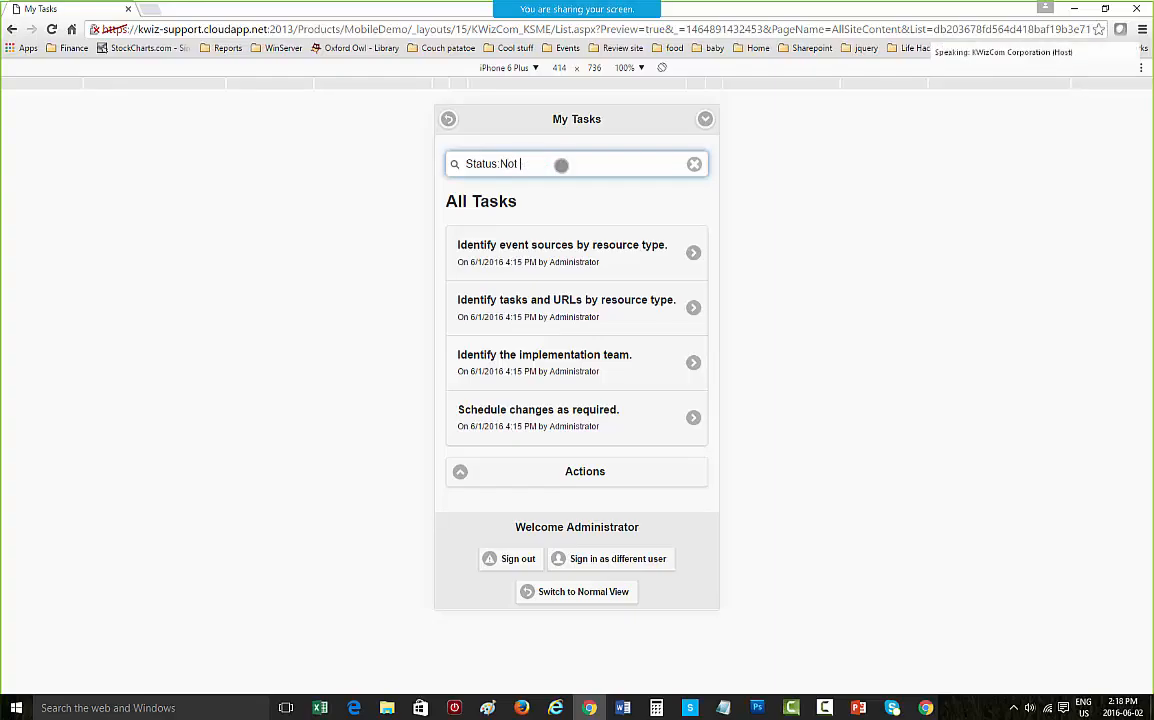
pyautogui.write('In pr')
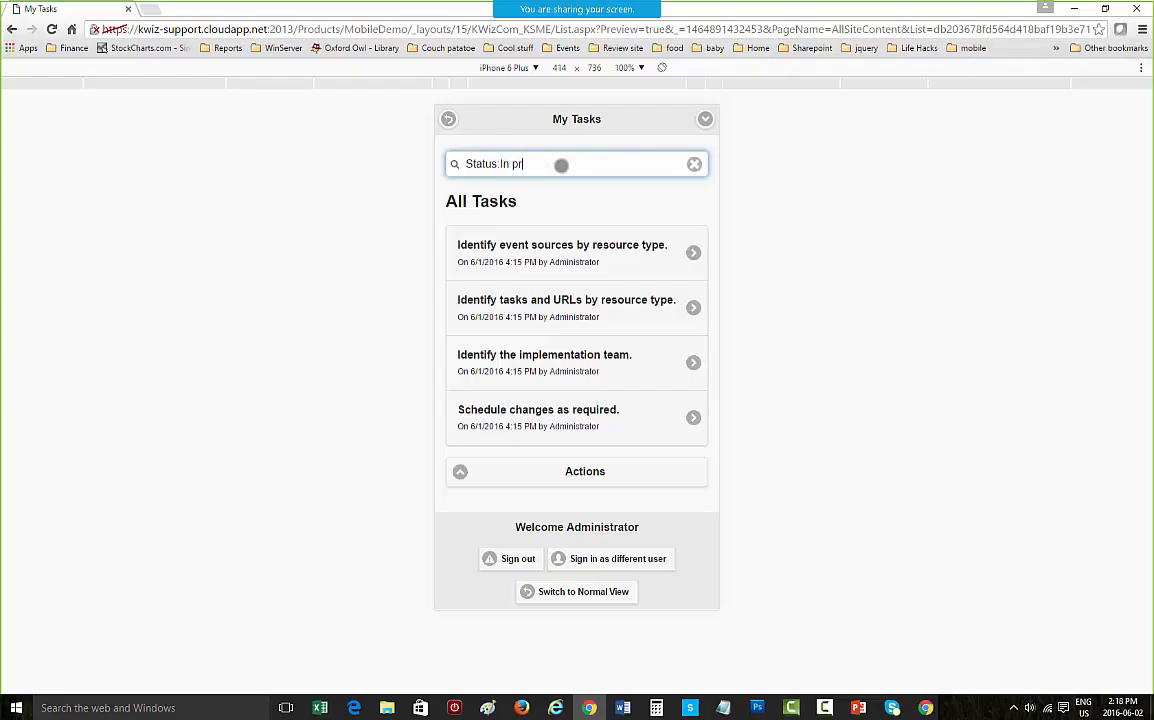
pyautogui.write('ogress')
pyautogui.press('Return')
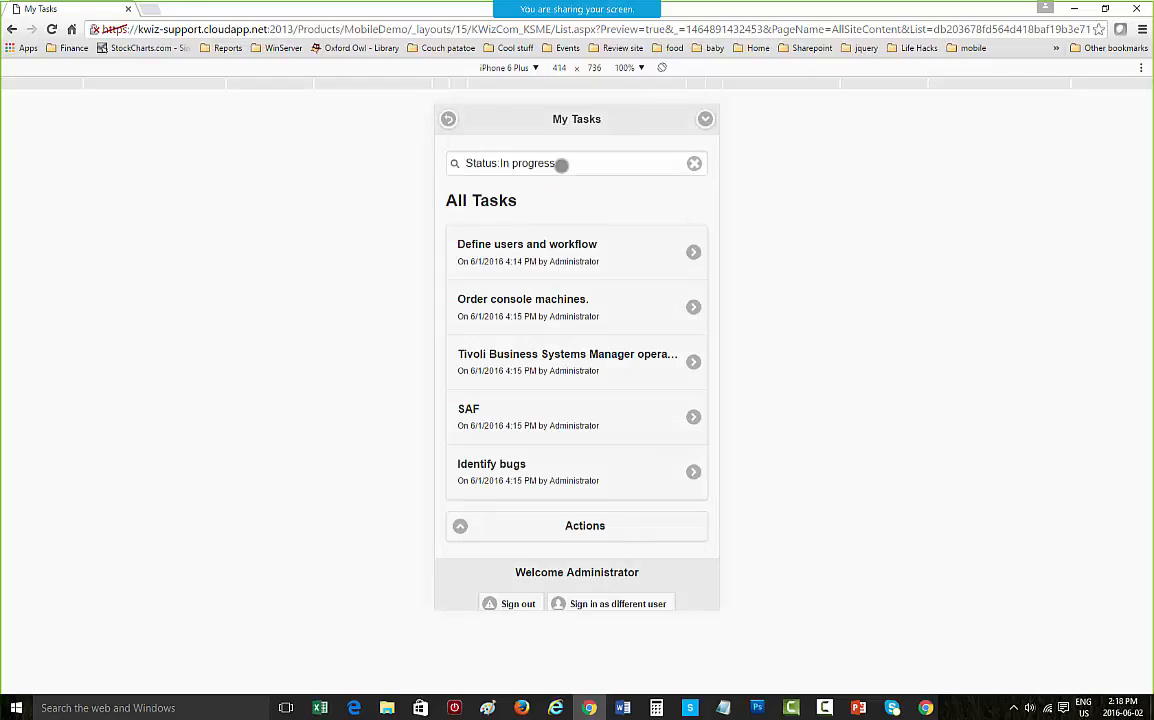
# Step: Go back to the workspace and open the Calendar from the Favorite Actions section
pyautogui.click(447, 119)
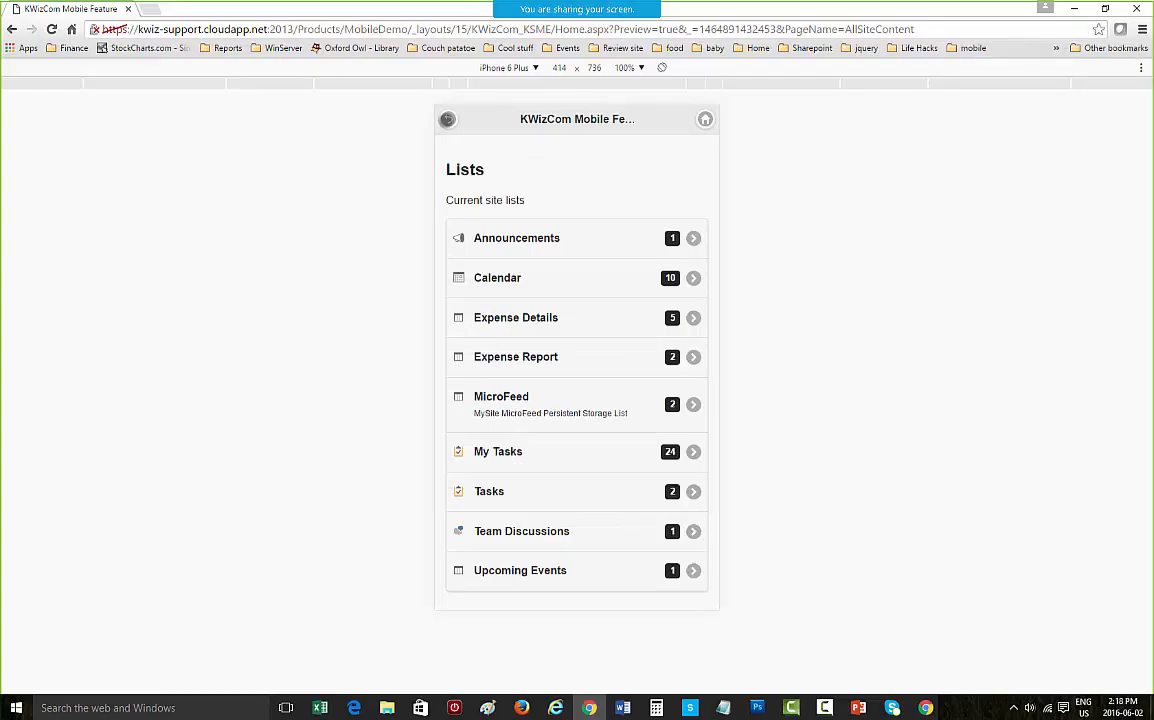
pyautogui.click(705, 119)
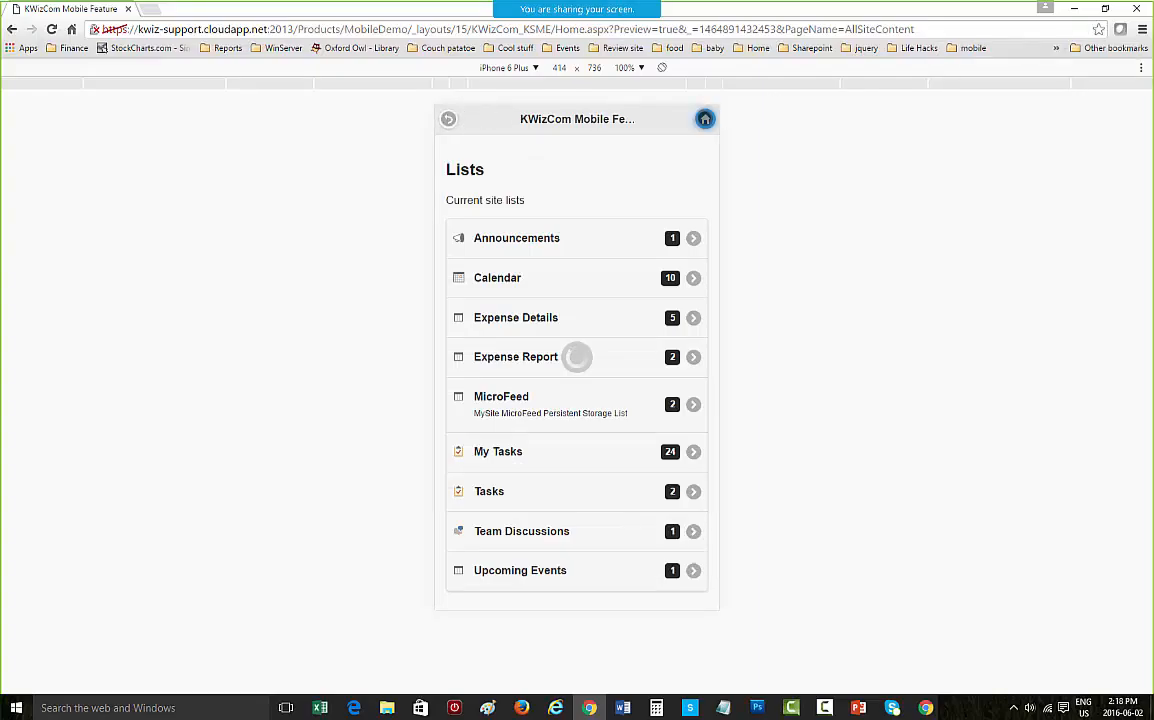
pyautogui.scroll(-3, 650, 262)
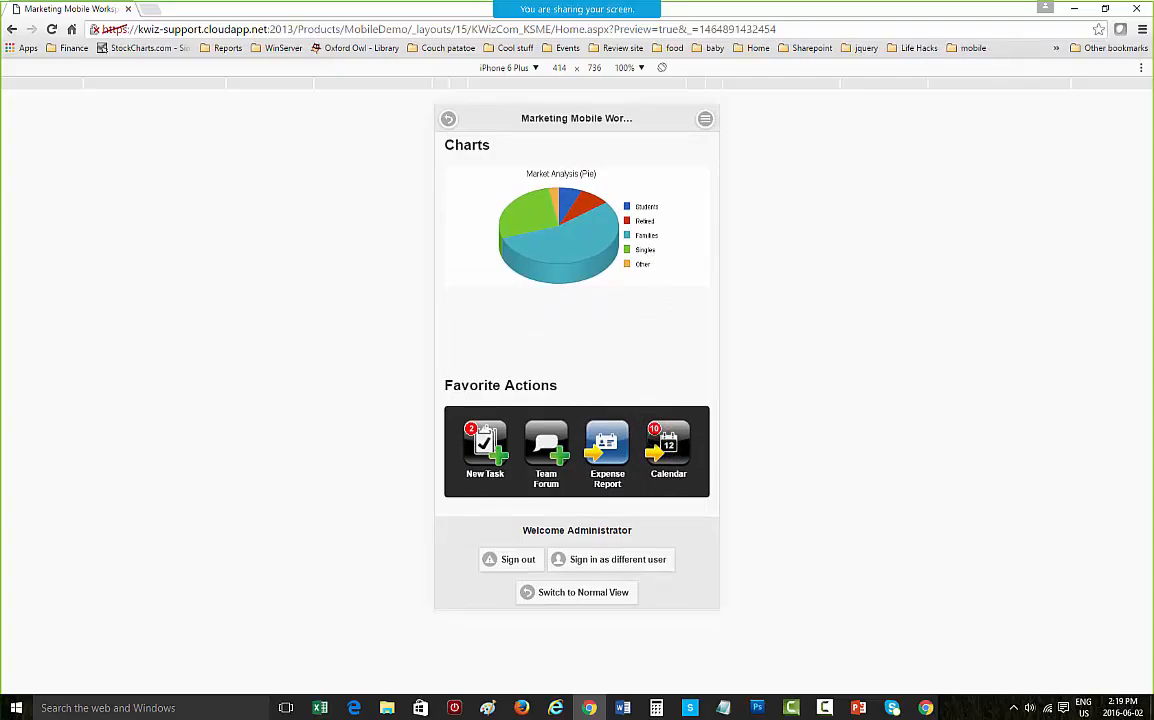
pyautogui.click(668, 446)
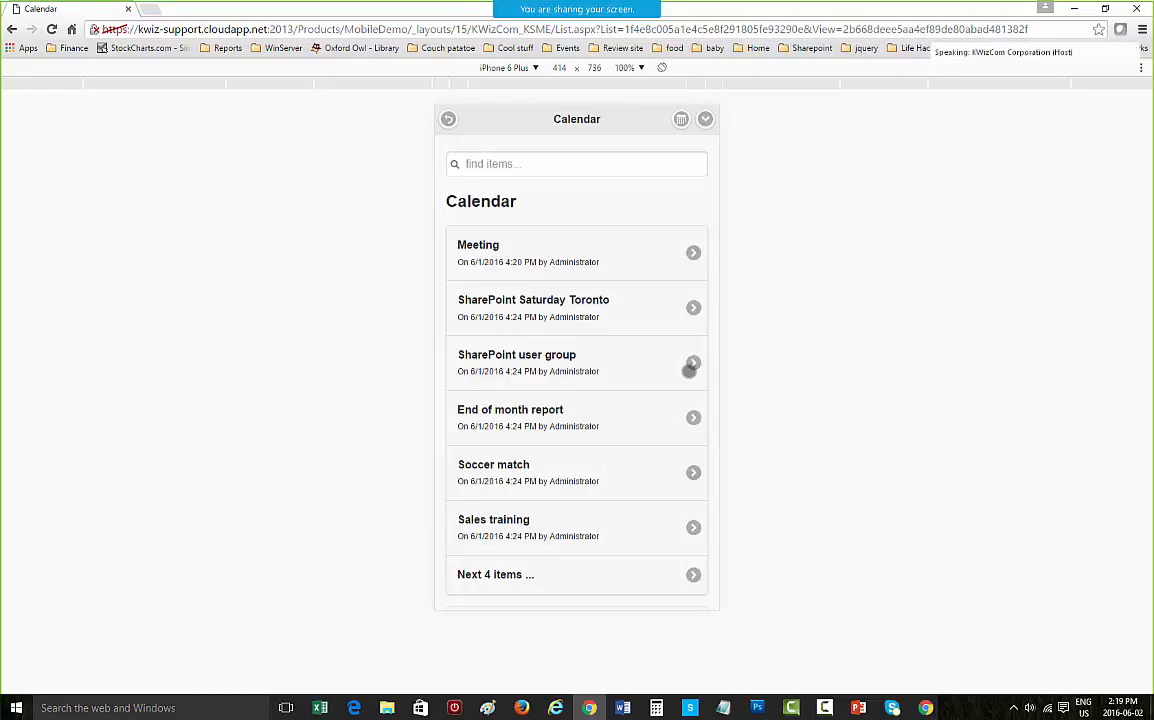
# Step: Switch the Calendar to its weekly view and expand each day's events in turn
pyautogui.click(680, 119)
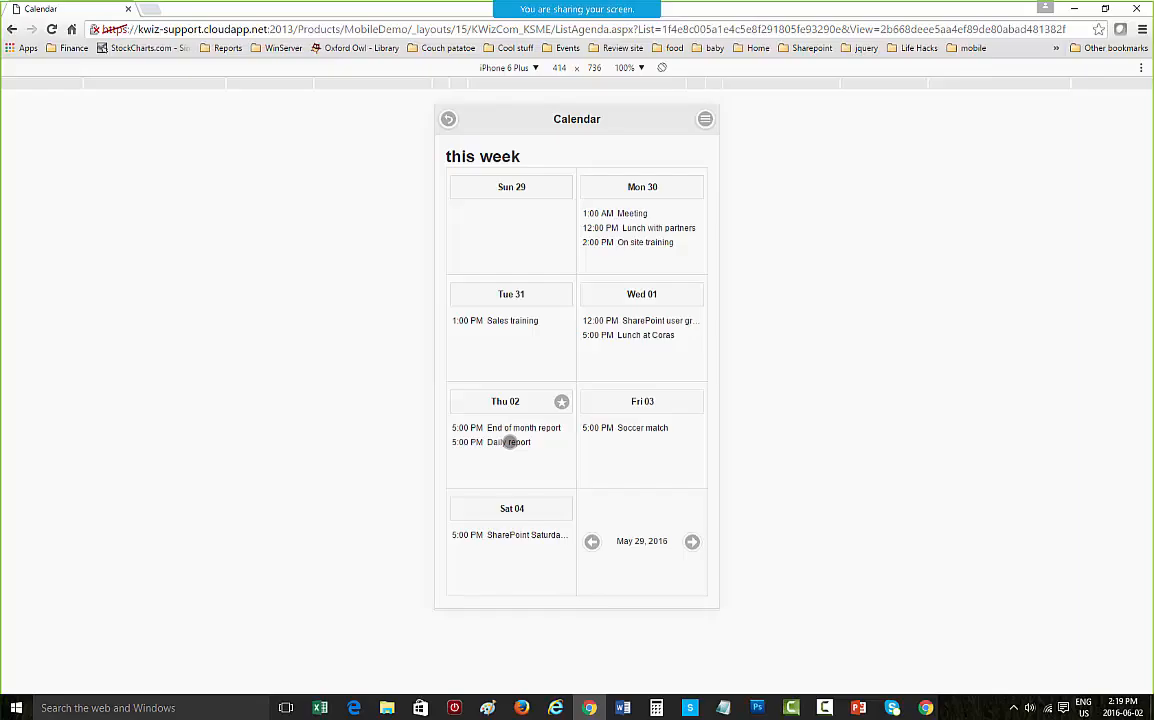
pyautogui.click(509, 442)
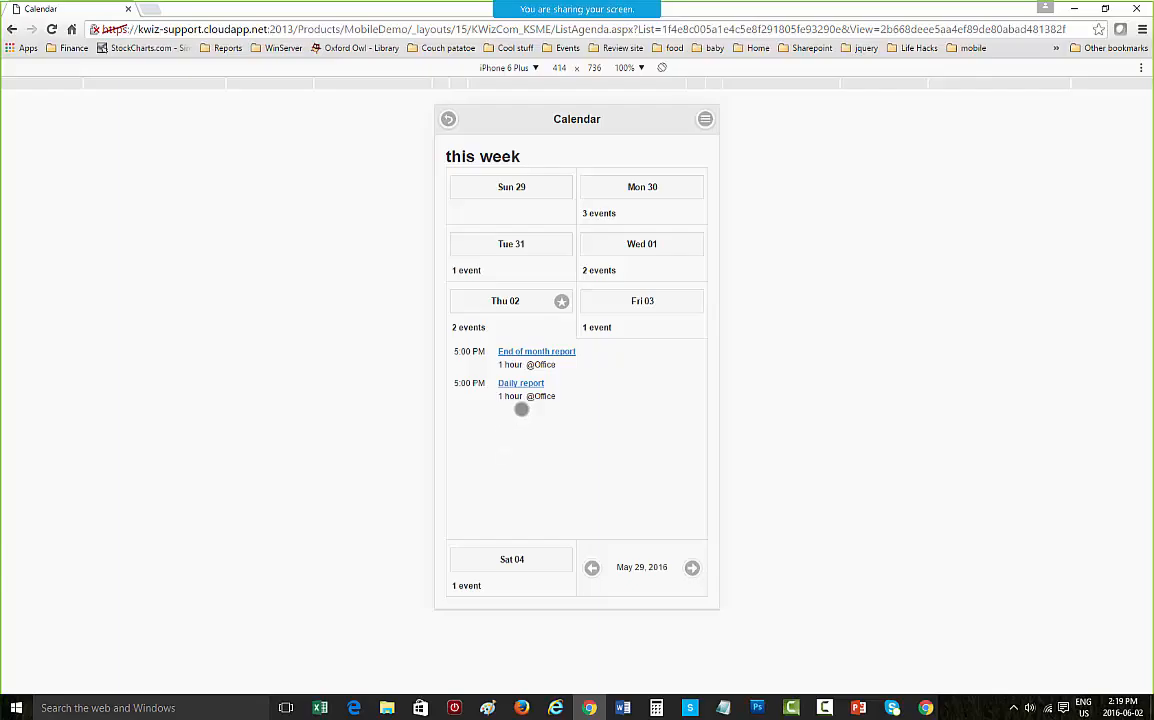
pyautogui.click(586, 250)
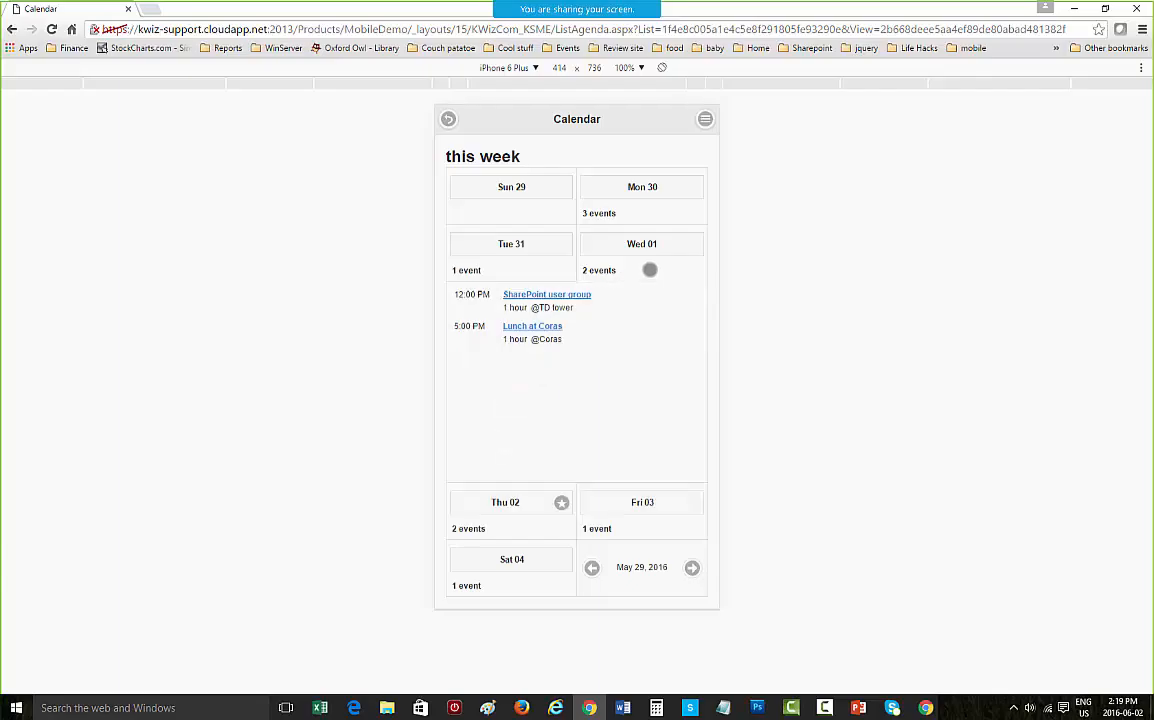
pyautogui.click(509, 214)
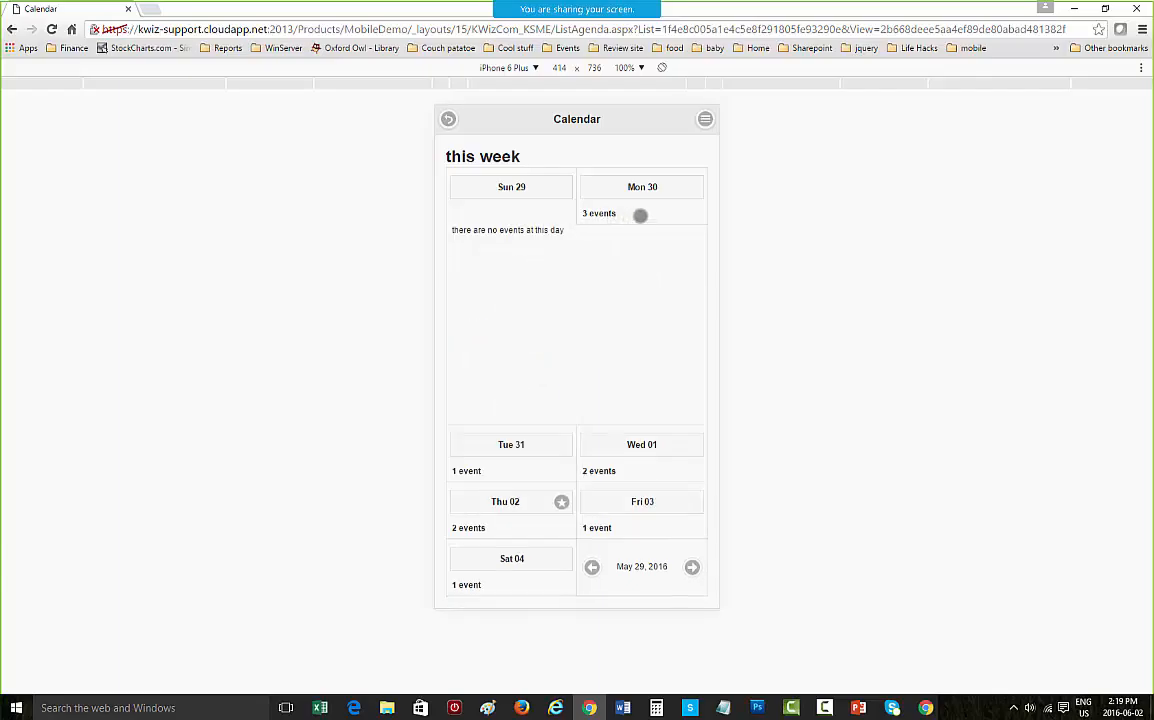
pyautogui.click(641, 214)
pyautogui.click(505, 527)
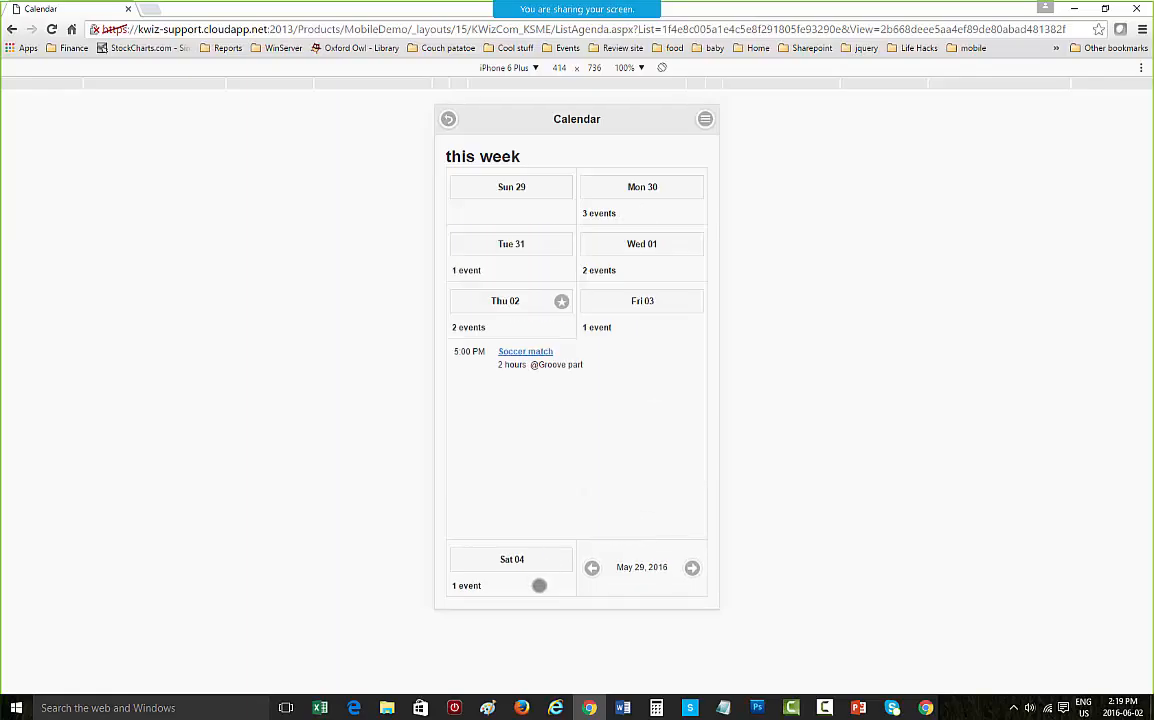
pyautogui.click(538, 584)
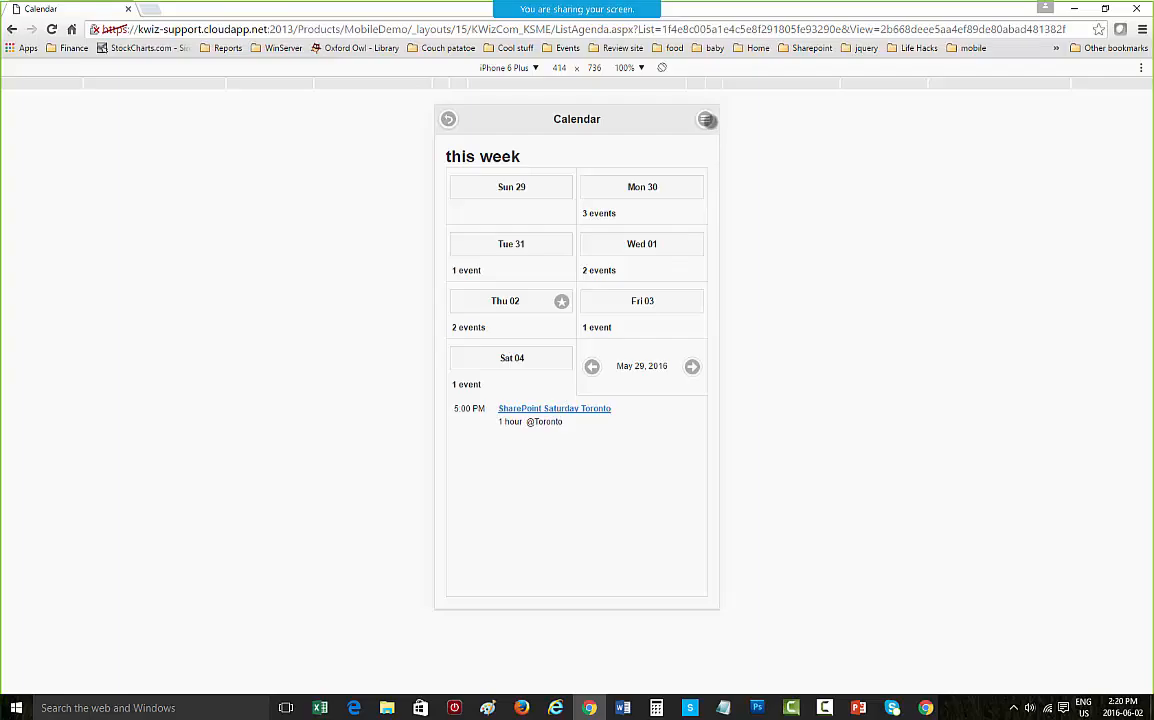
# Step: Return to the Calendar list, then back to the workspace and scroll through its sections
pyautogui.click(706, 120)
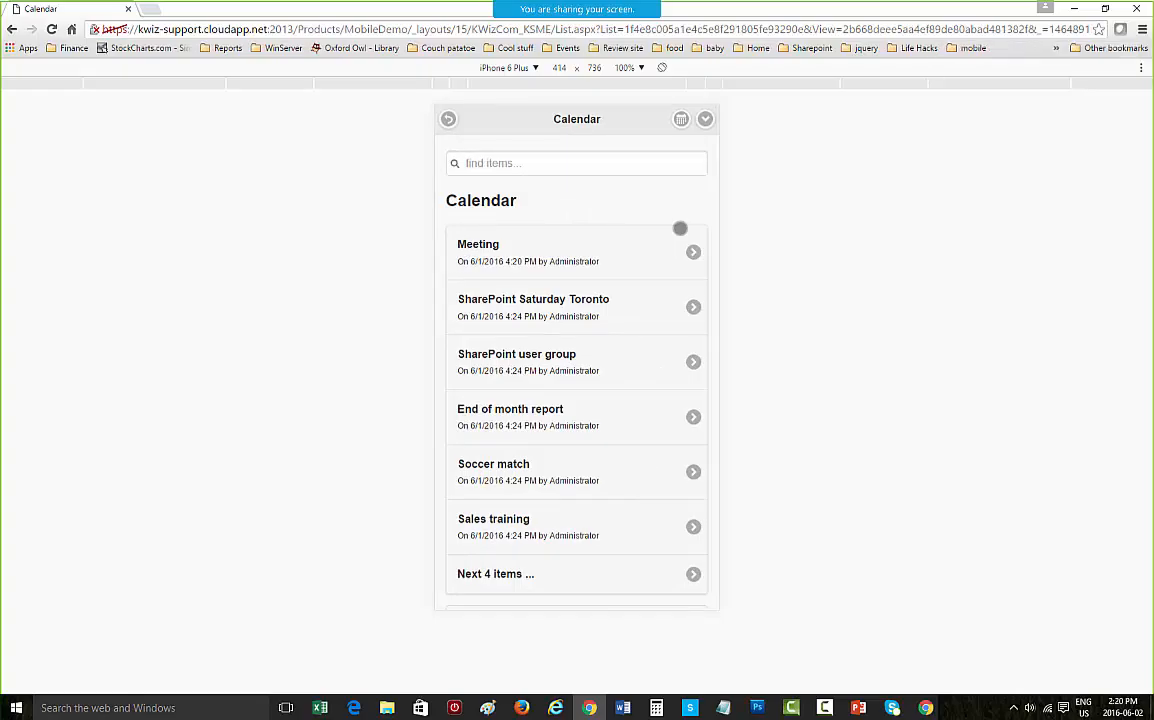
pyautogui.click(449, 119)
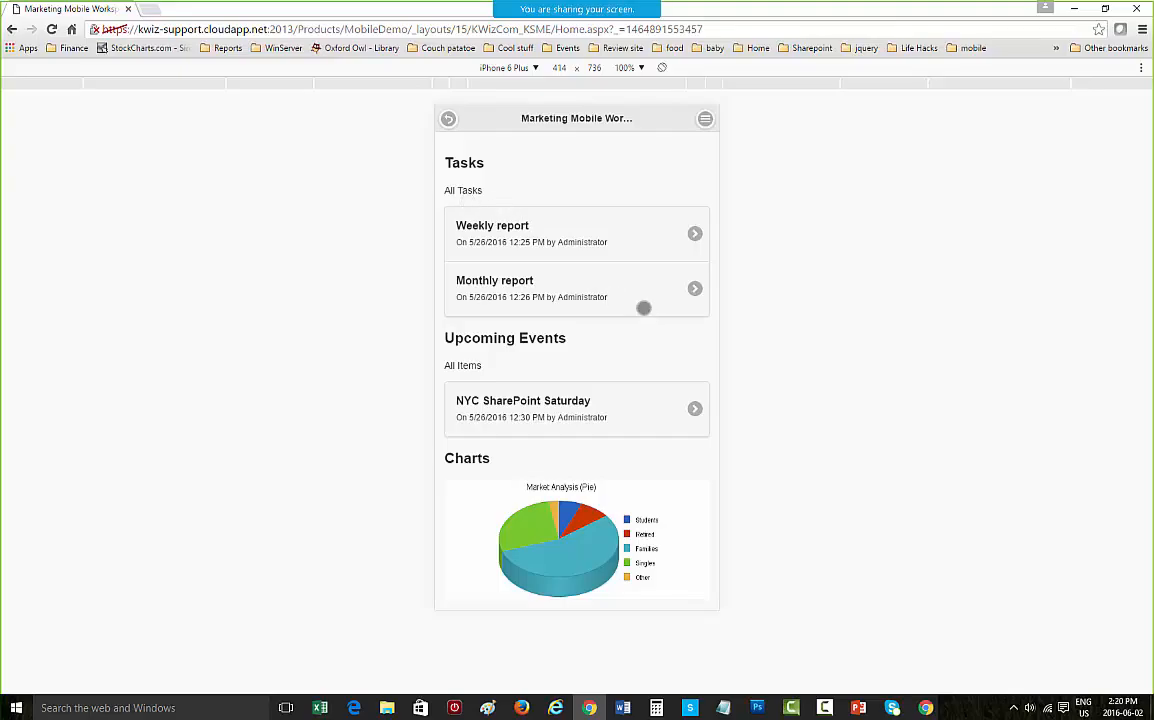
pyautogui.scroll(-5, 600, 255)
pyautogui.scroll(5, 600, 255)
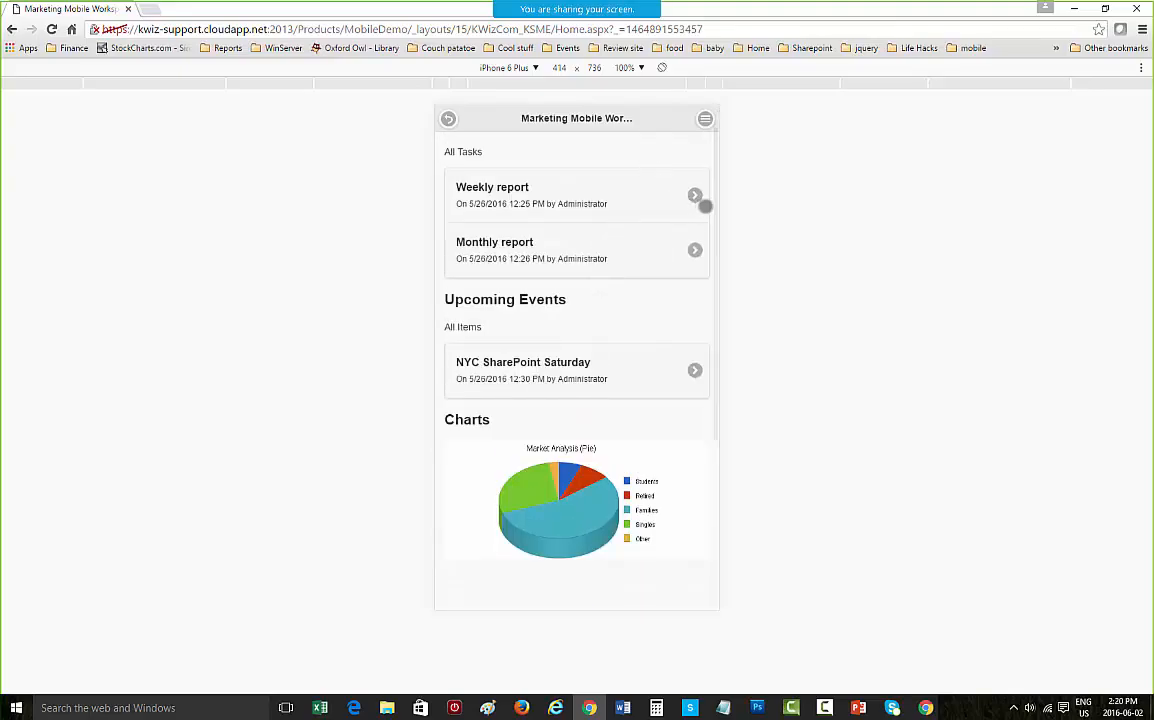
# Step: Open the site contents and open the Documents library from the Libraries section
pyautogui.click(705, 118)
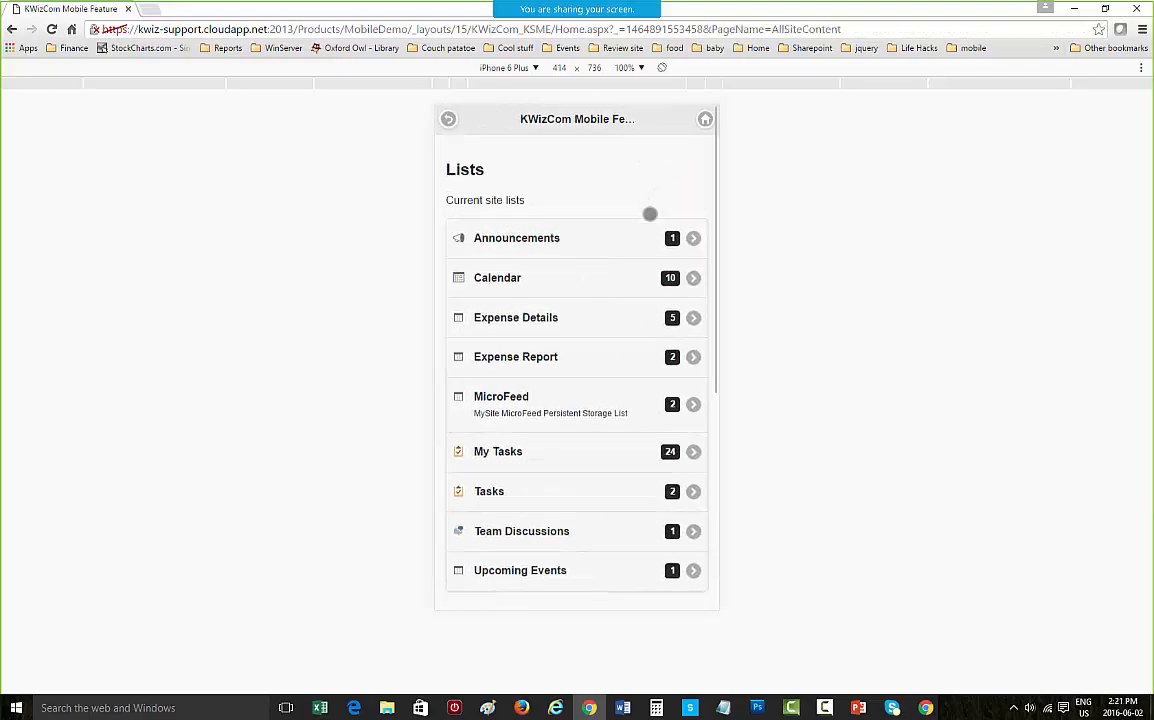
pyautogui.scroll(-2, 572, 376)
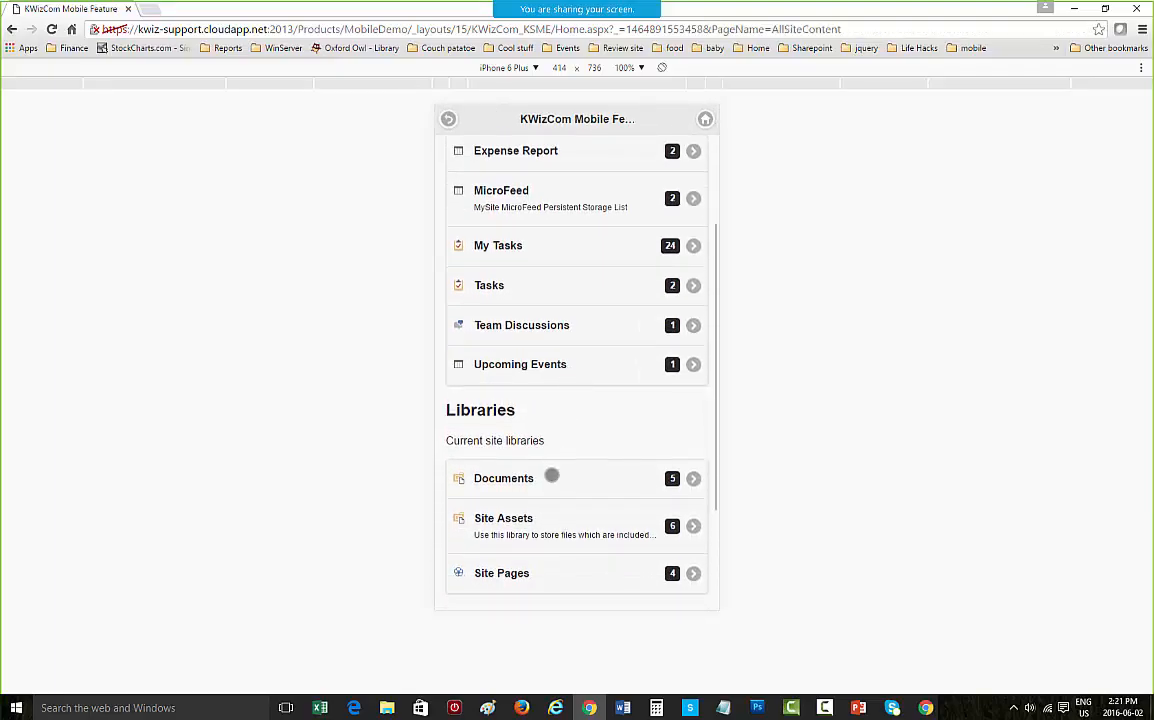
pyautogui.click(547, 480)
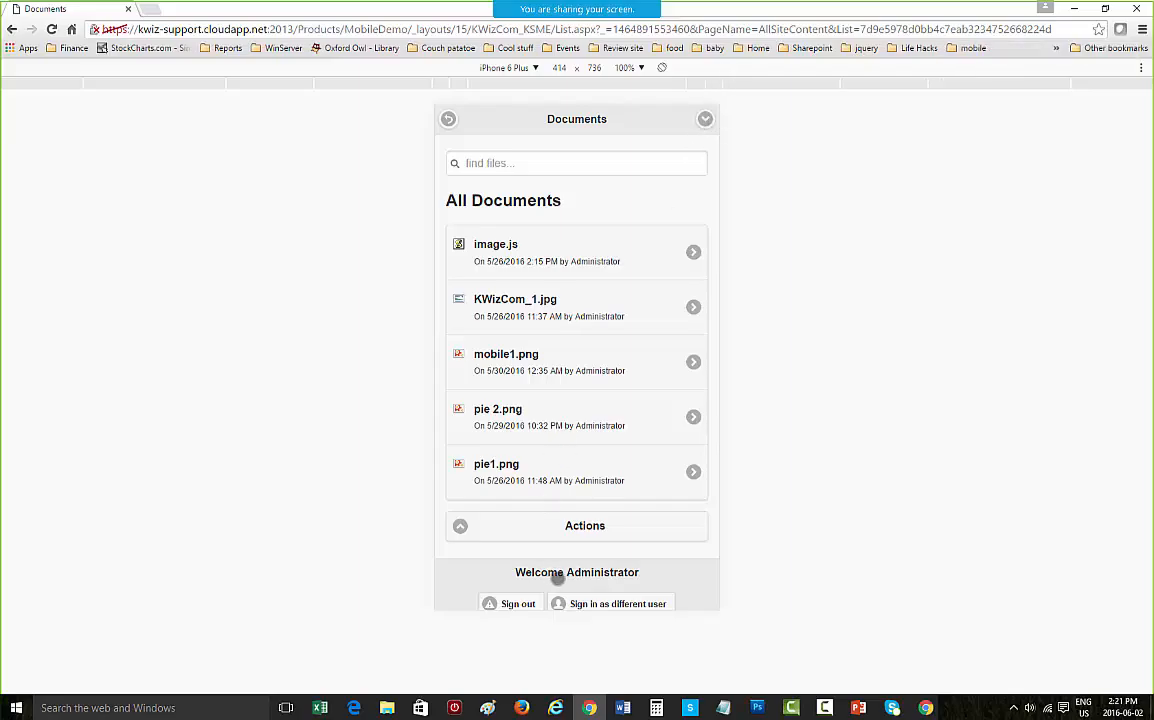
# Step: Open the Documents library's New Item upload form, then go back without uploading
pyautogui.click(705, 119)
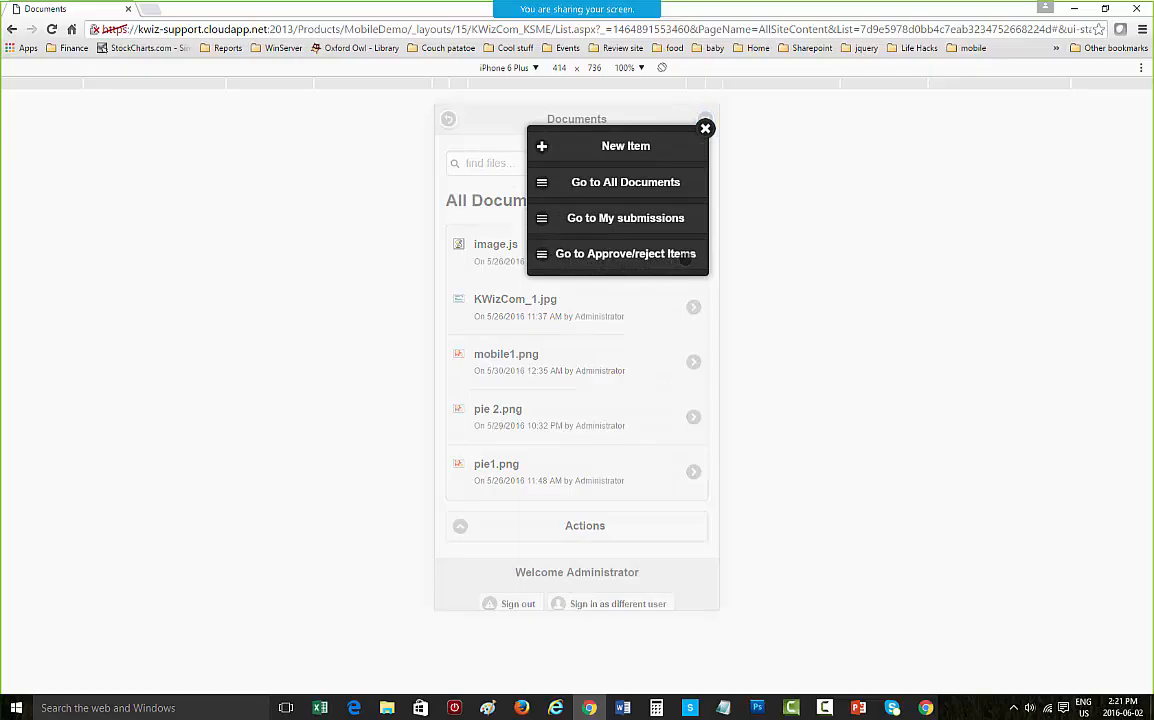
pyautogui.click(616, 147)
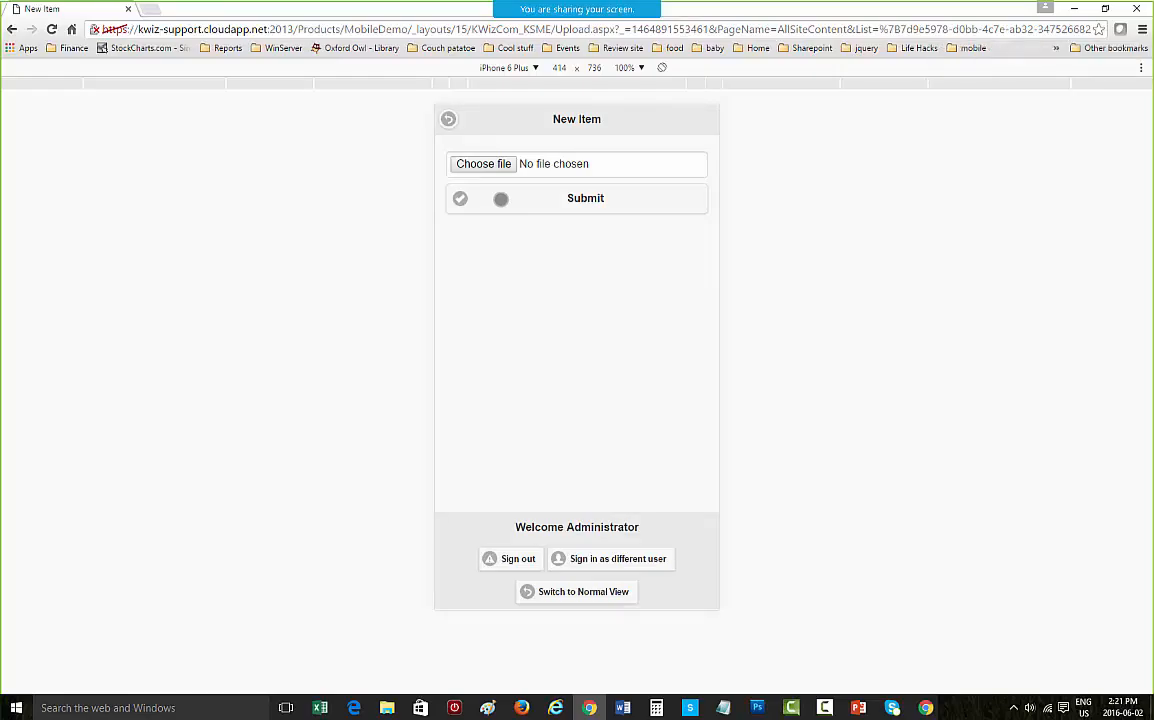
pyautogui.click(450, 120)
# Step: Switch to PowerPoint and start the slide show from the current Demo slide, advancing one slide
pyautogui.click(858, 708)
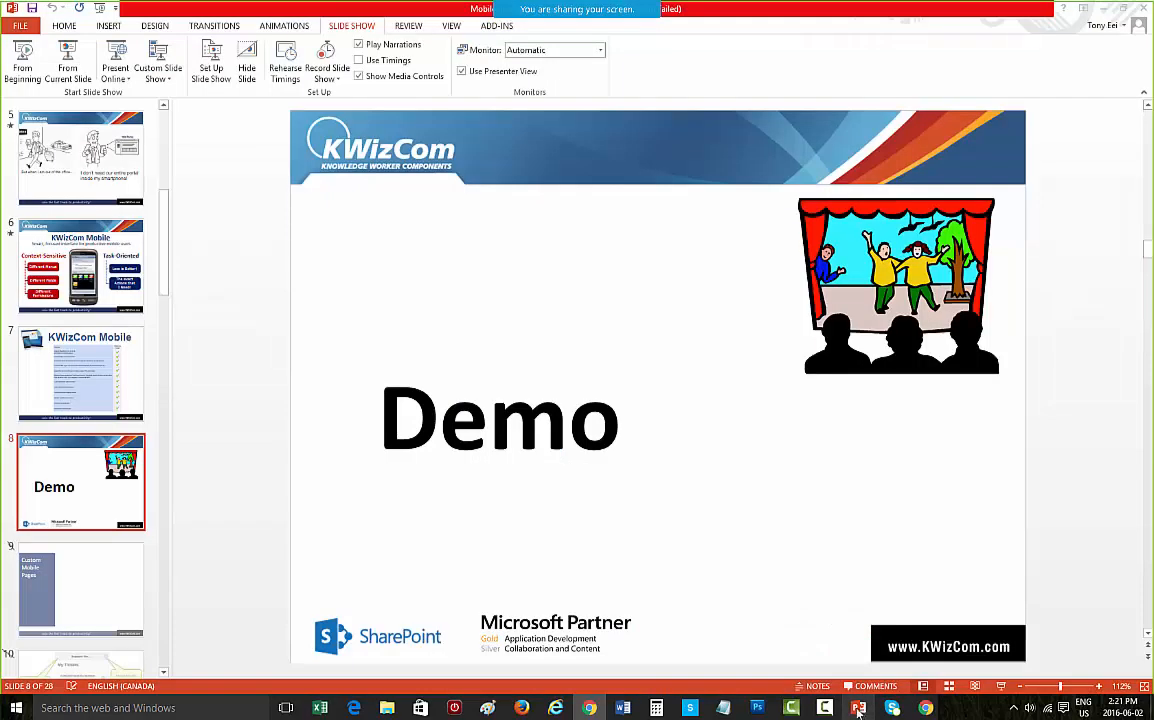
pyautogui.click(72, 67)
pyautogui.click(254, 192)
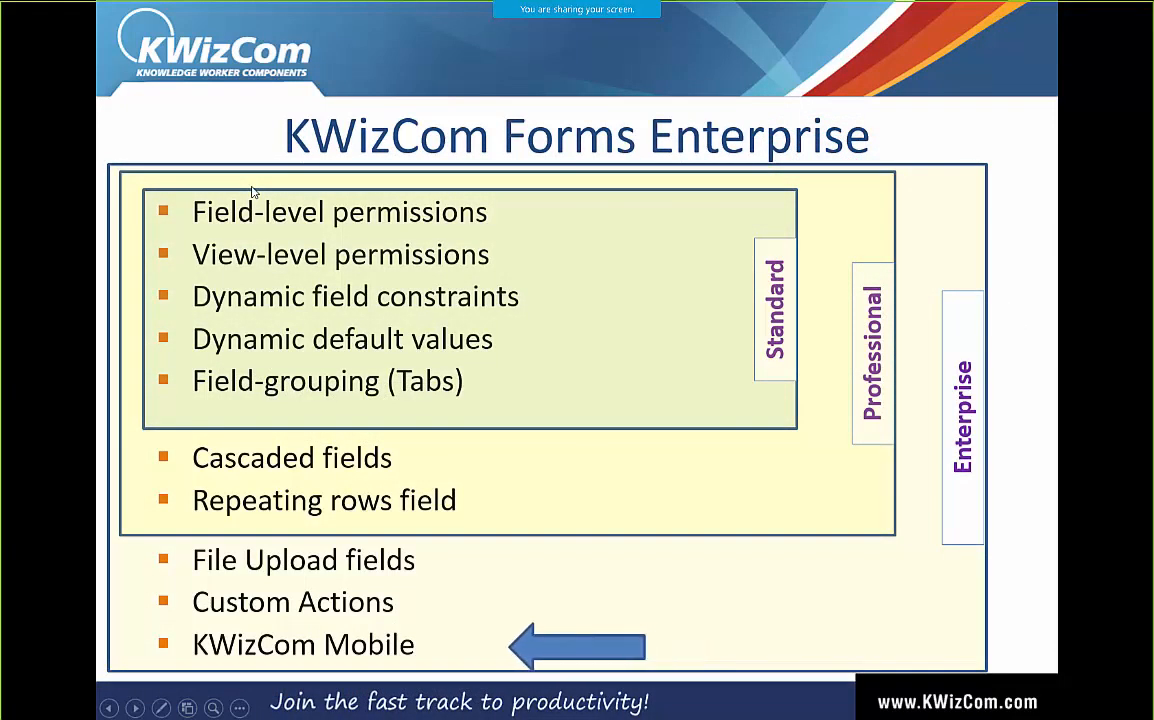
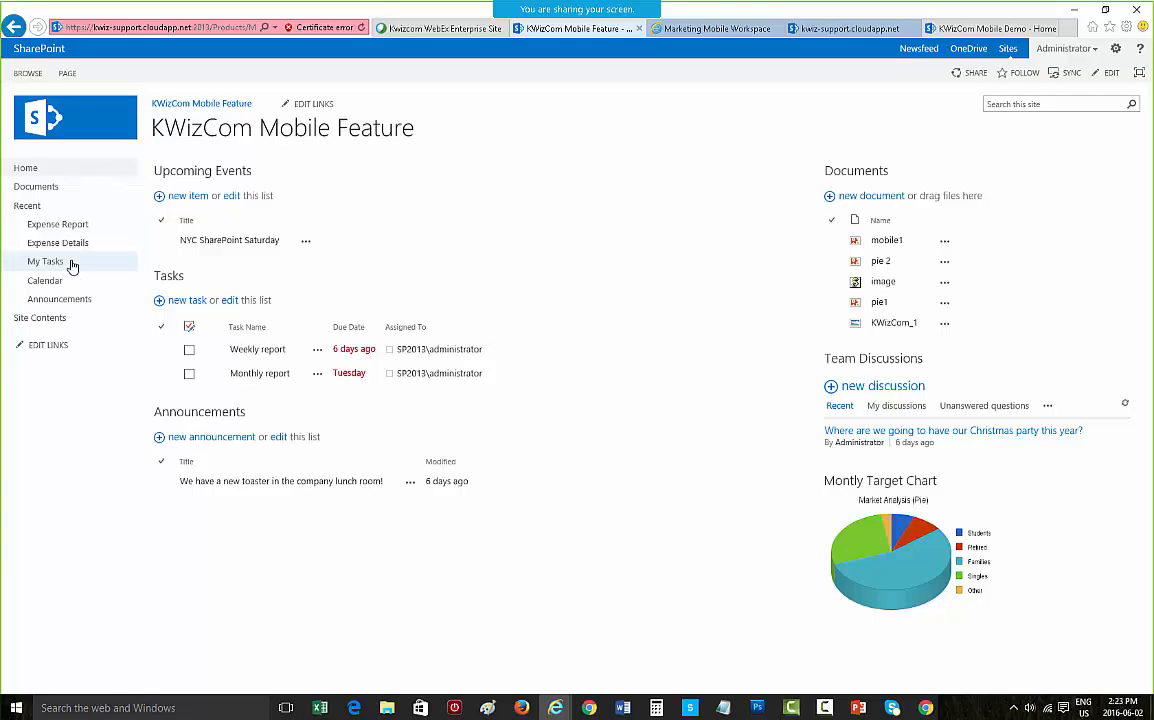
# Step: Open the Expense Report list and its new-item form, then cancel the form without saving
pyautogui.click(59, 225)
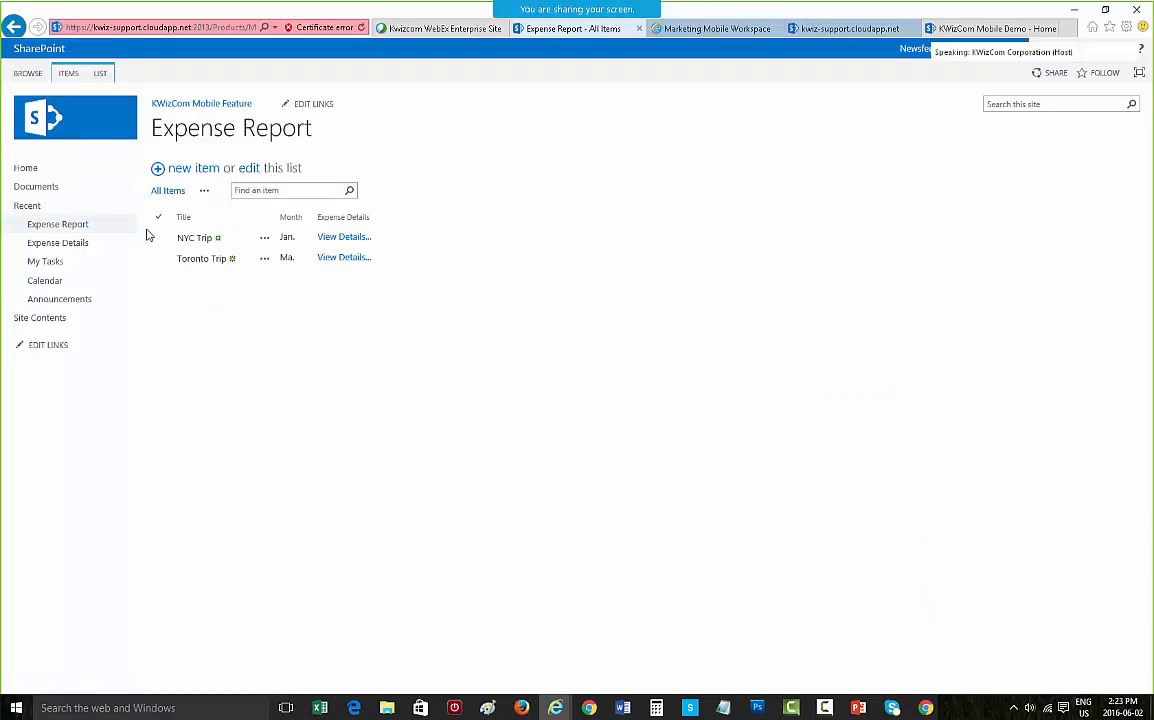
pyautogui.click(206, 170)
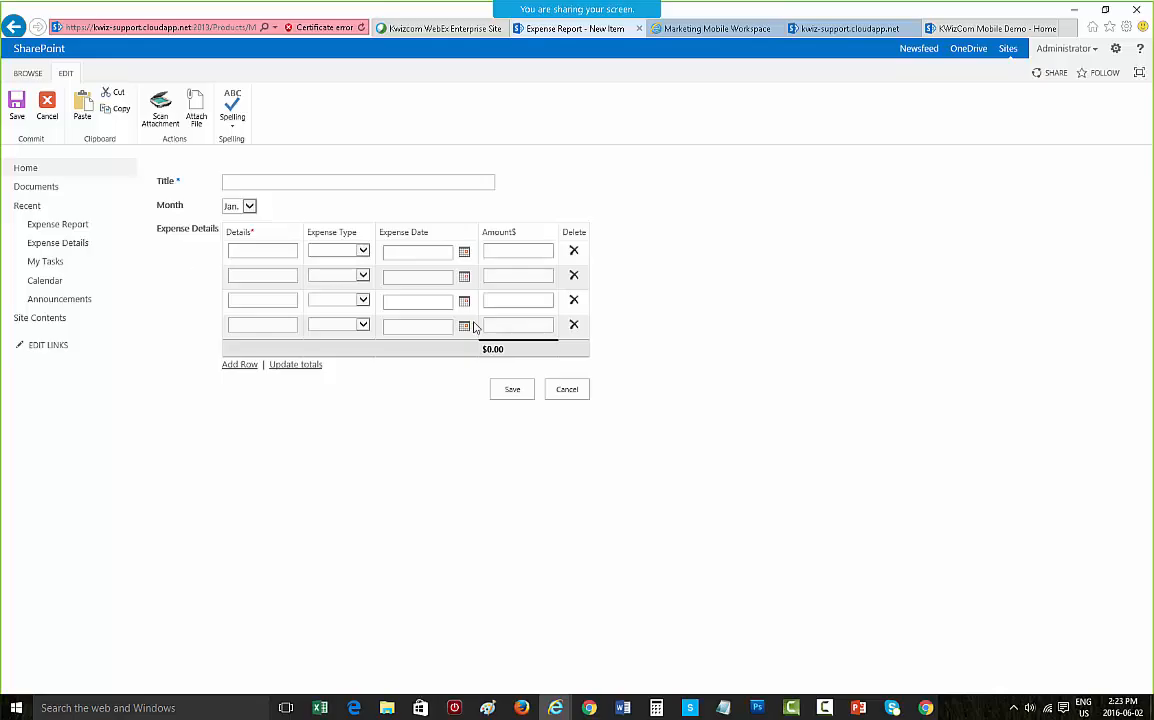
pyautogui.click(567, 389)
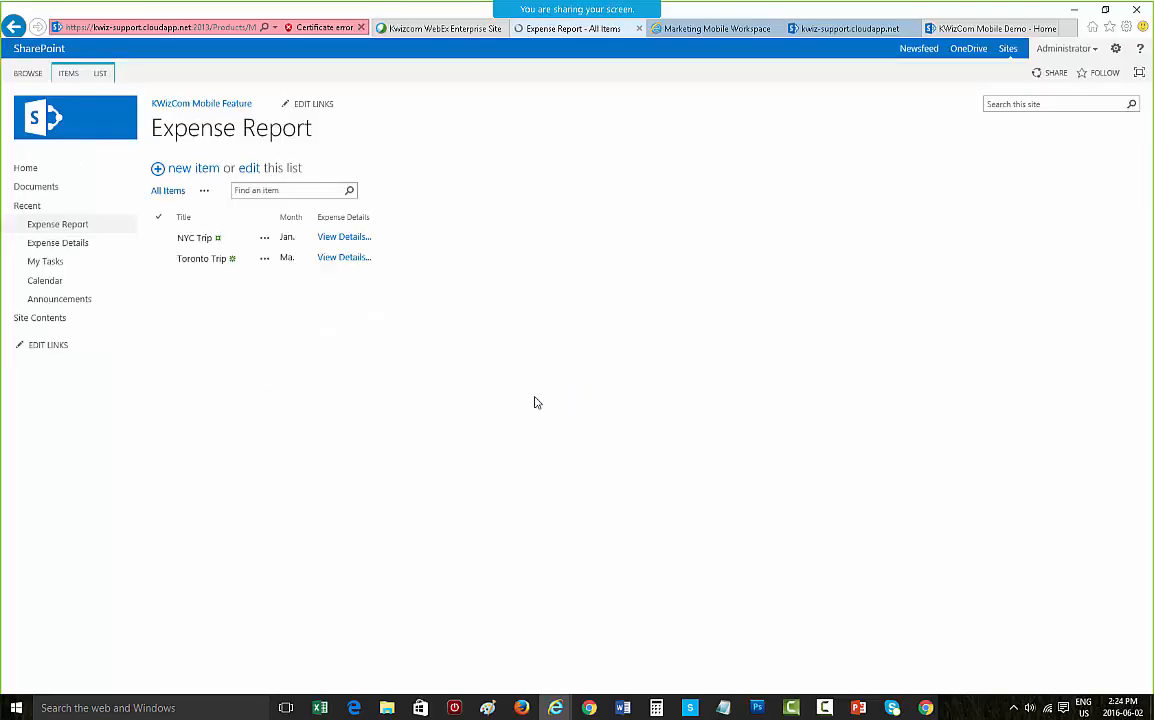
# Step: Open the NYC Trip expense details, then switch to the mobile browser view of the site
pyautogui.click(356, 259)
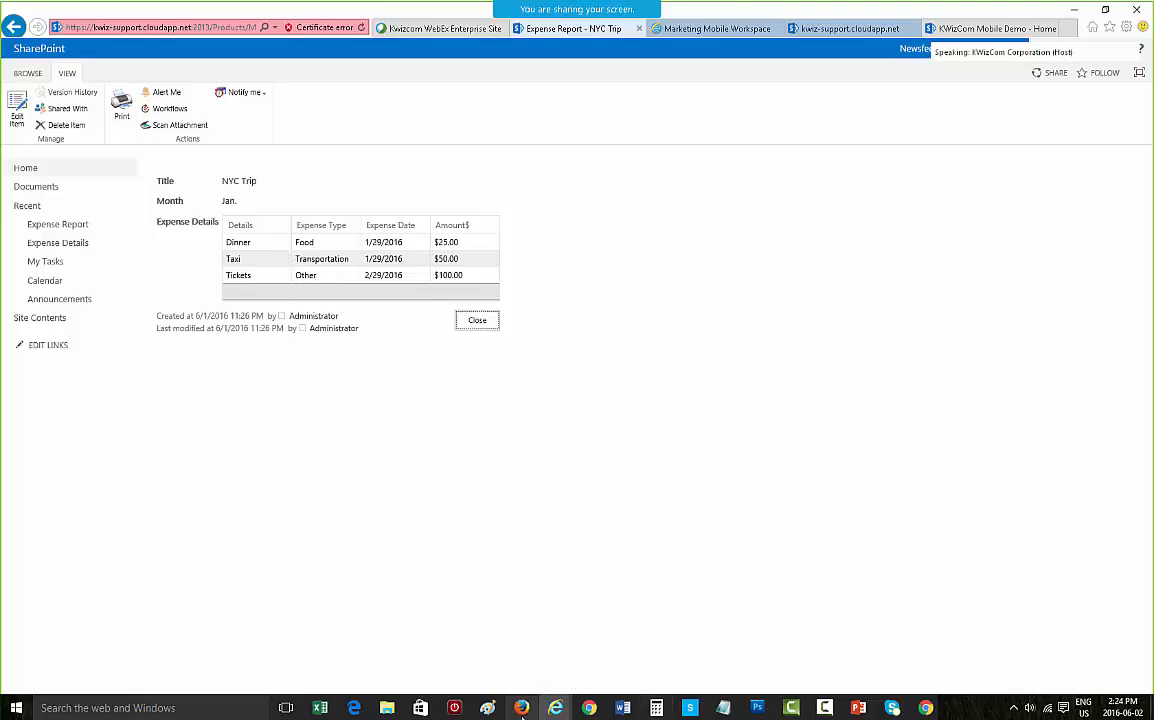
pyautogui.moveTo(589, 708)
pyautogui.click(532, 630)
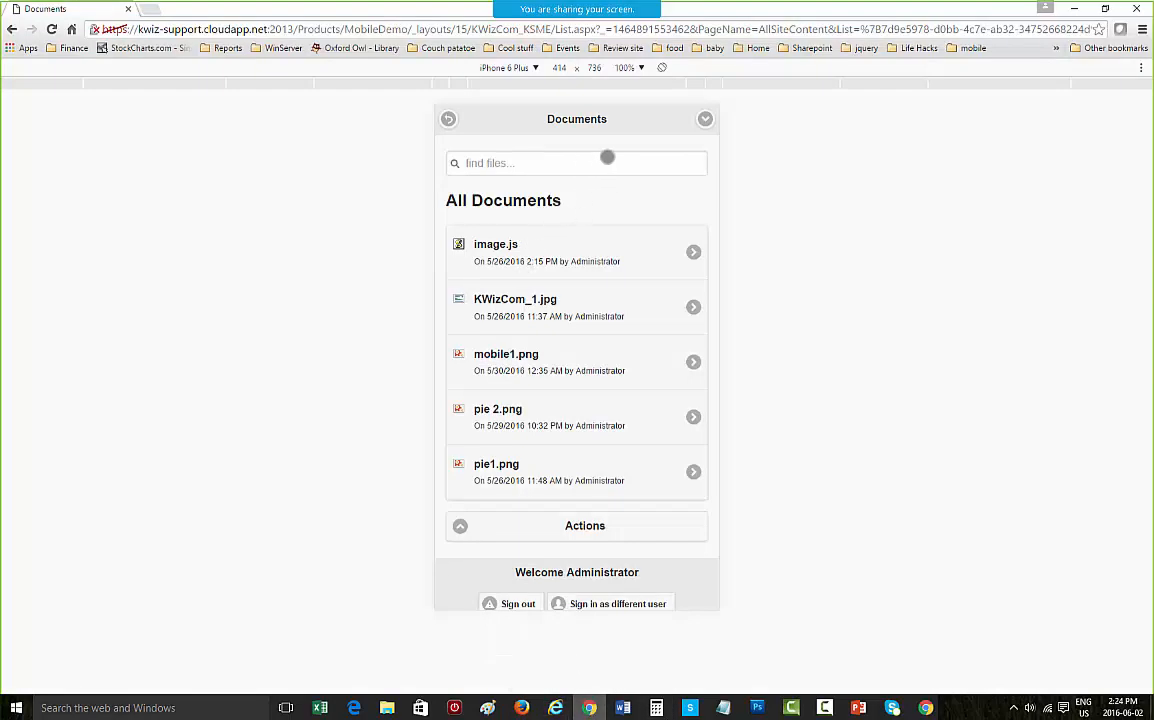
# Step: Return to the mobile workspace and open the Expense Report list from Favorite Actions
pyautogui.click(448, 119)
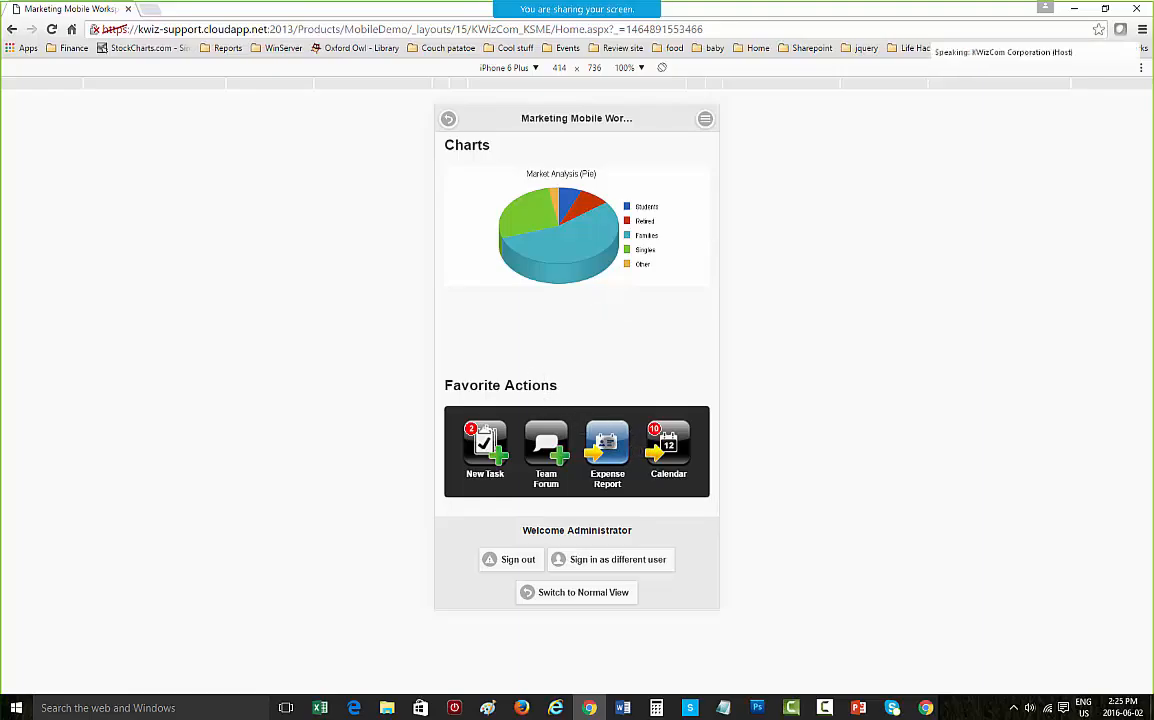
pyautogui.click(610, 446)
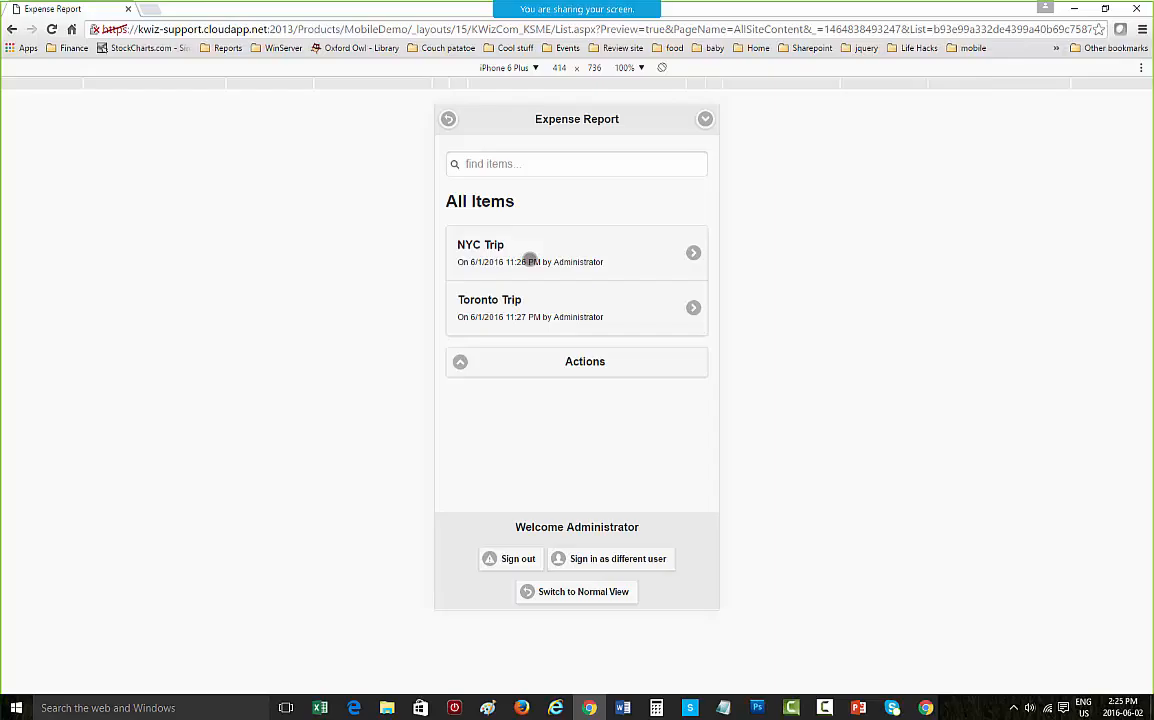
# Step: Open the NYC Trip item and its expense details, then go back to the mobile workspace
pyautogui.click(670, 248)
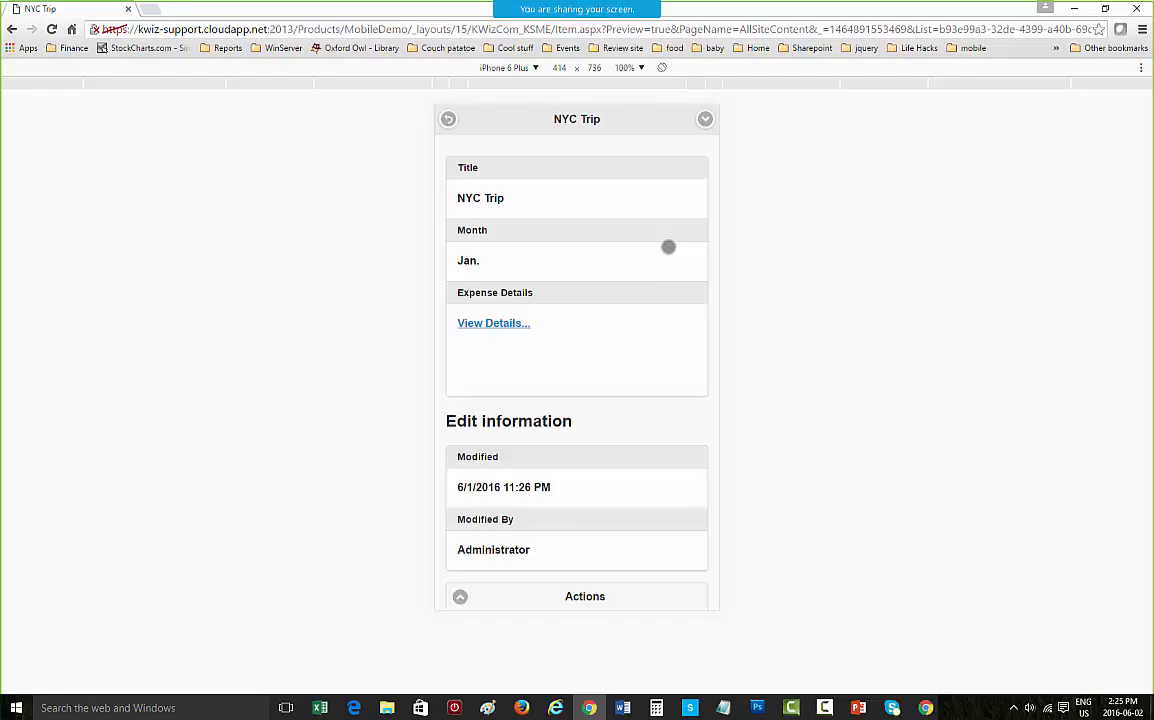
pyautogui.click(480, 324)
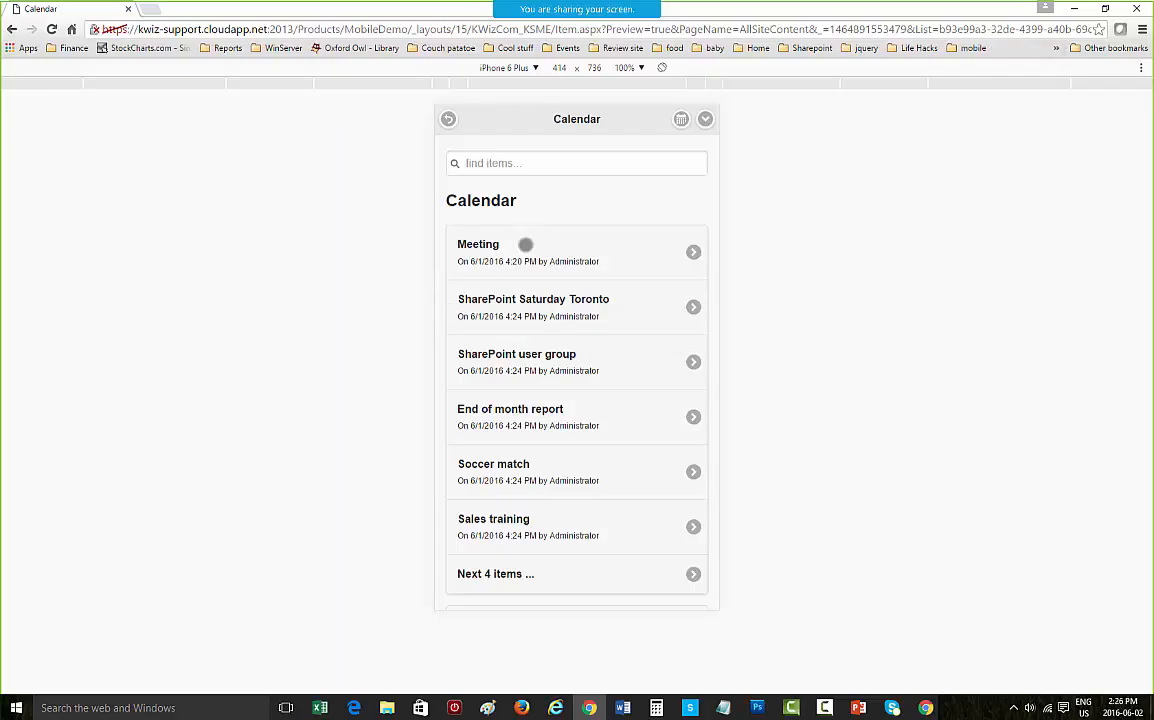
pyautogui.click(450, 120)
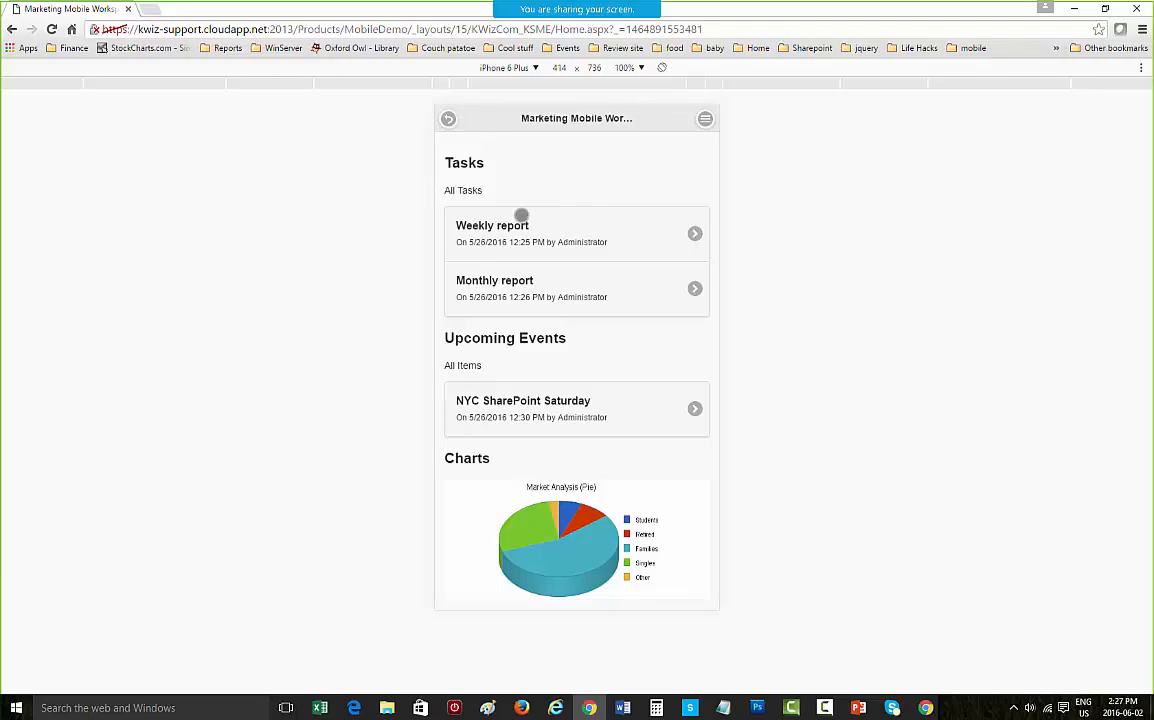
# Step: Switch back to the desktop SharePoint site and open the KWizCom Custom Mobile Pages Settings
pyautogui.hotkey('alt', 'Tab')
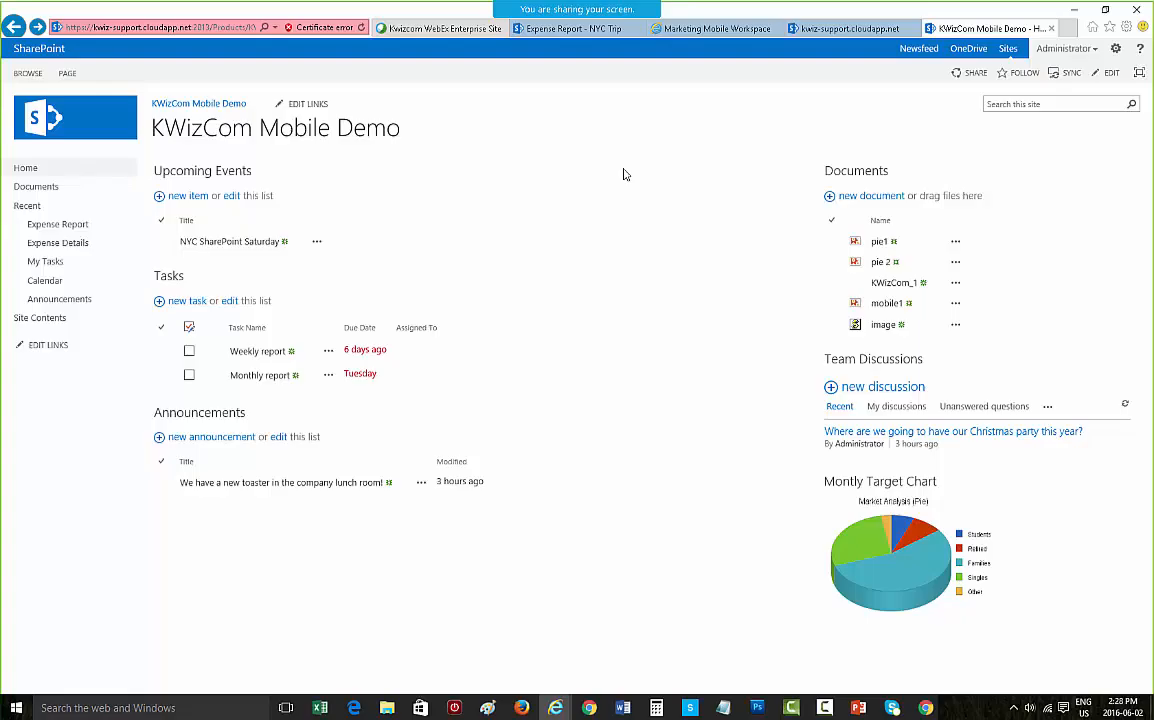
pyautogui.click(1116, 50)
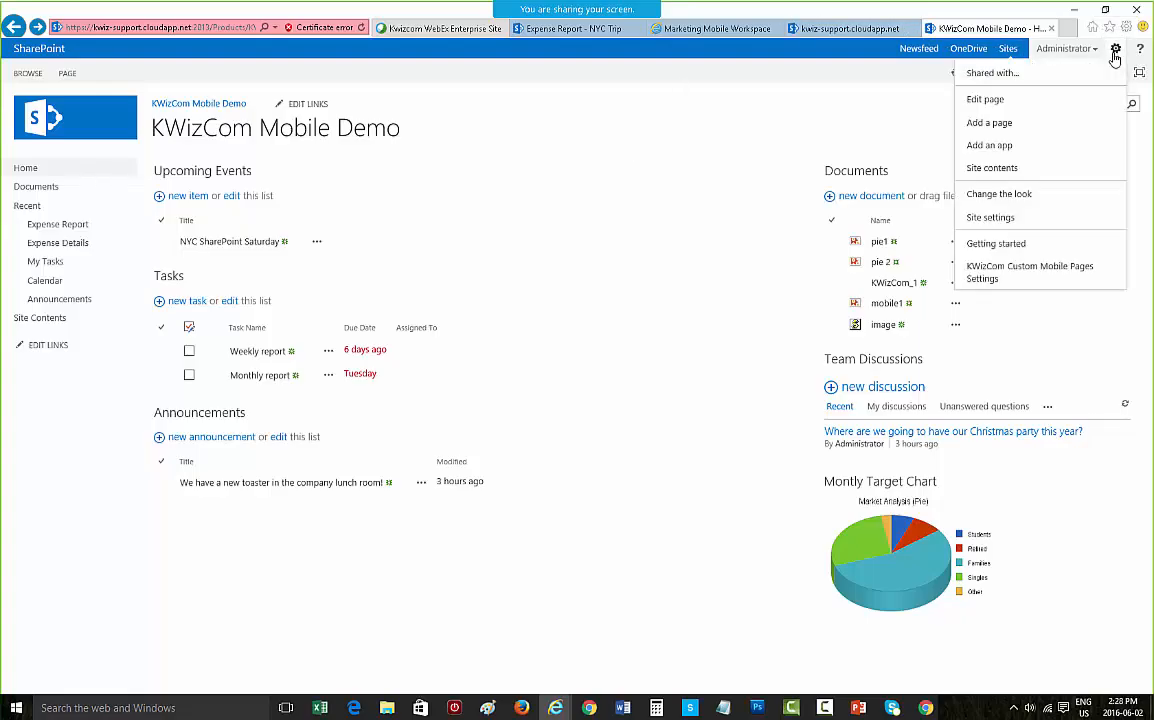
pyautogui.click(1034, 281)
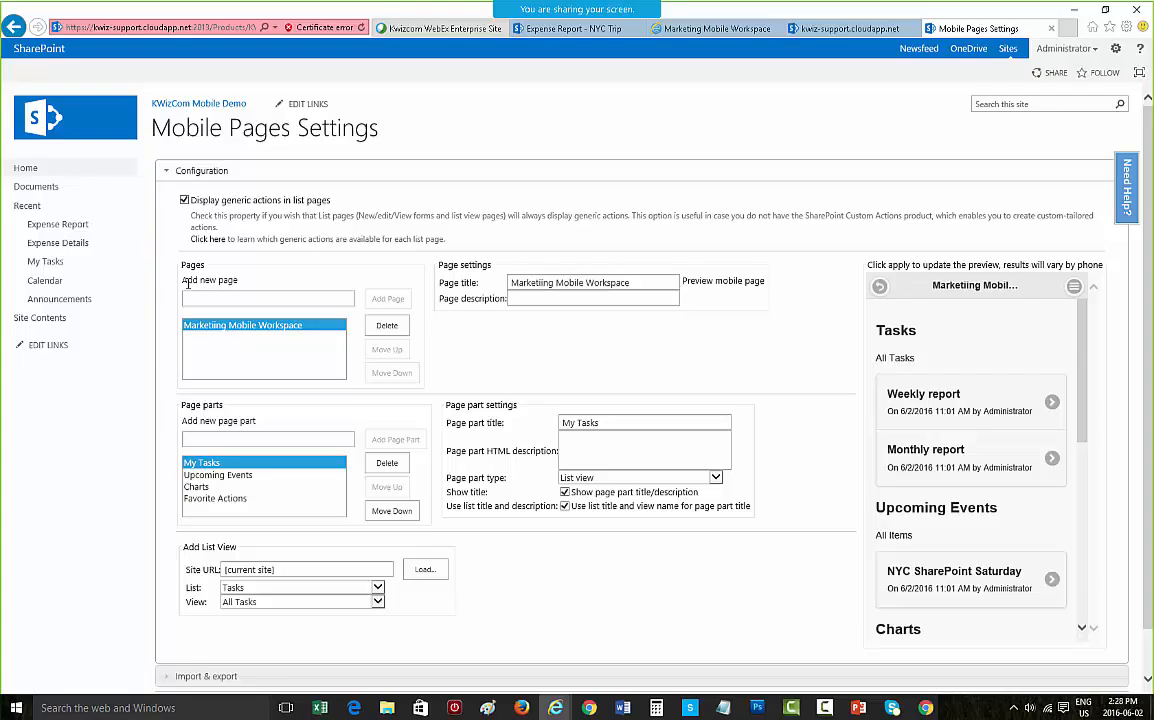
# Step: Delete the Marketing Mobile Workspace page from the mobile pages configuration
pyautogui.scroll(-1, 186, 283)
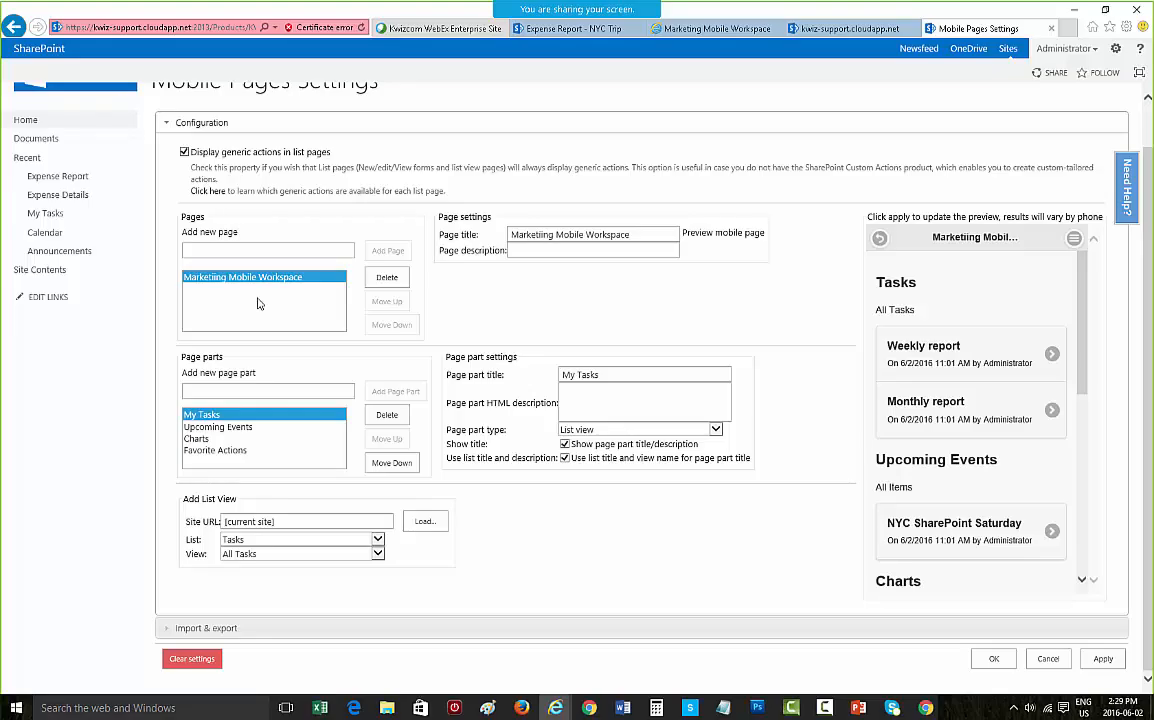
pyautogui.scroll(1, 257, 303)
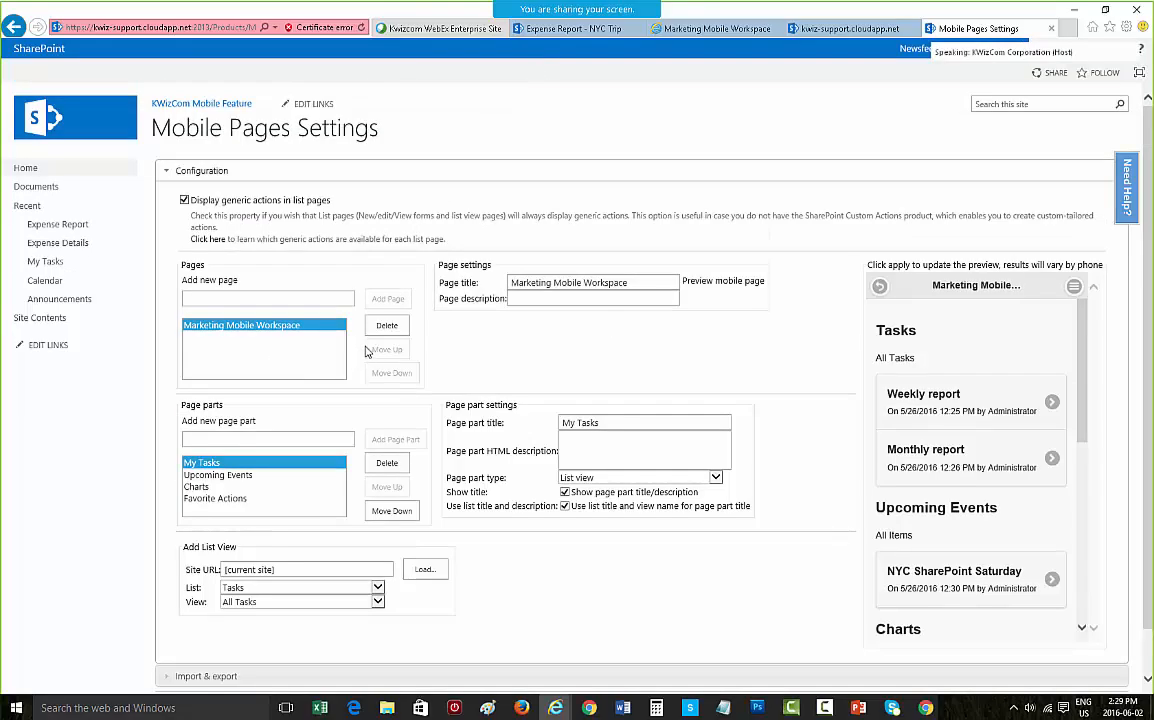
pyautogui.click(386, 325)
pyautogui.click(581, 407)
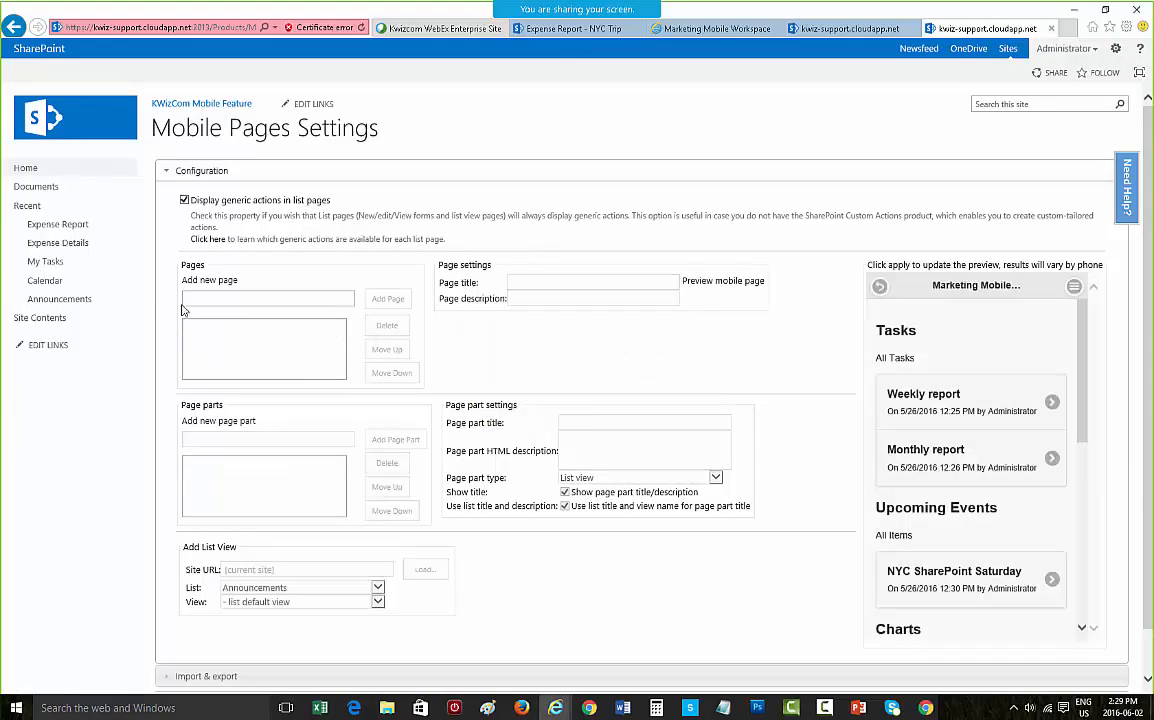
# Step: Add a new mobile page named IT Mobile Workspace and set its page description to Mobile view
pyautogui.click(224, 297)
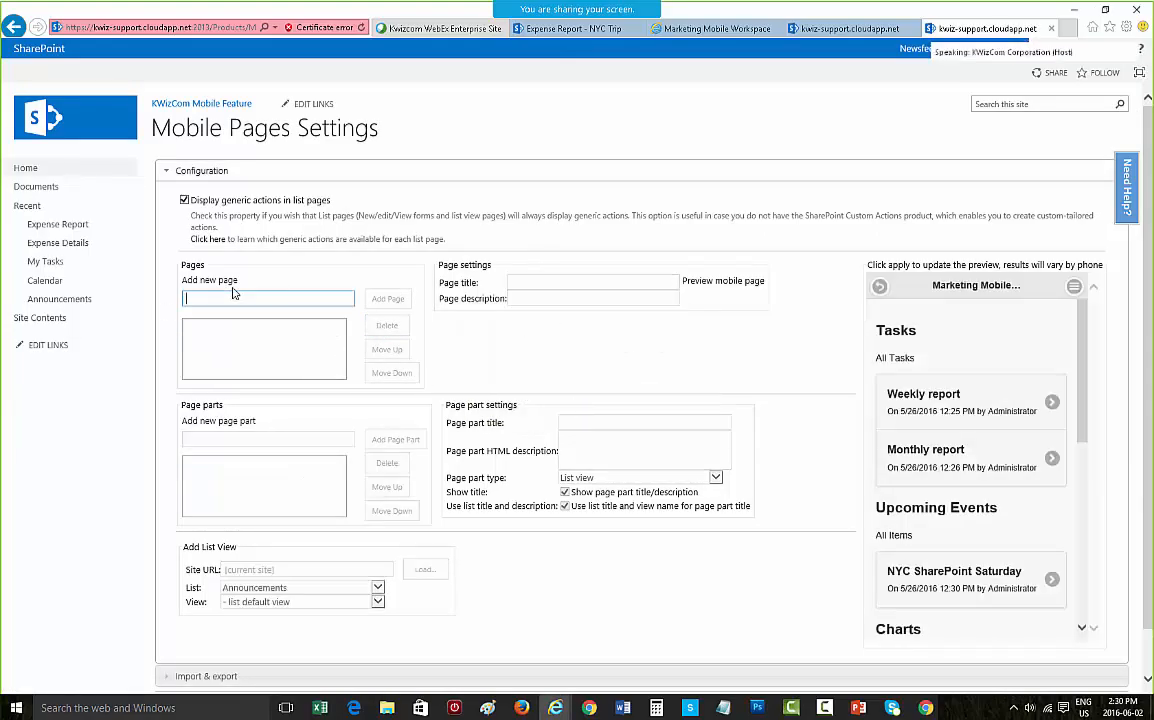
pyautogui.write('M')
pyautogui.press('BackSpace')
pyautogui.write('M')
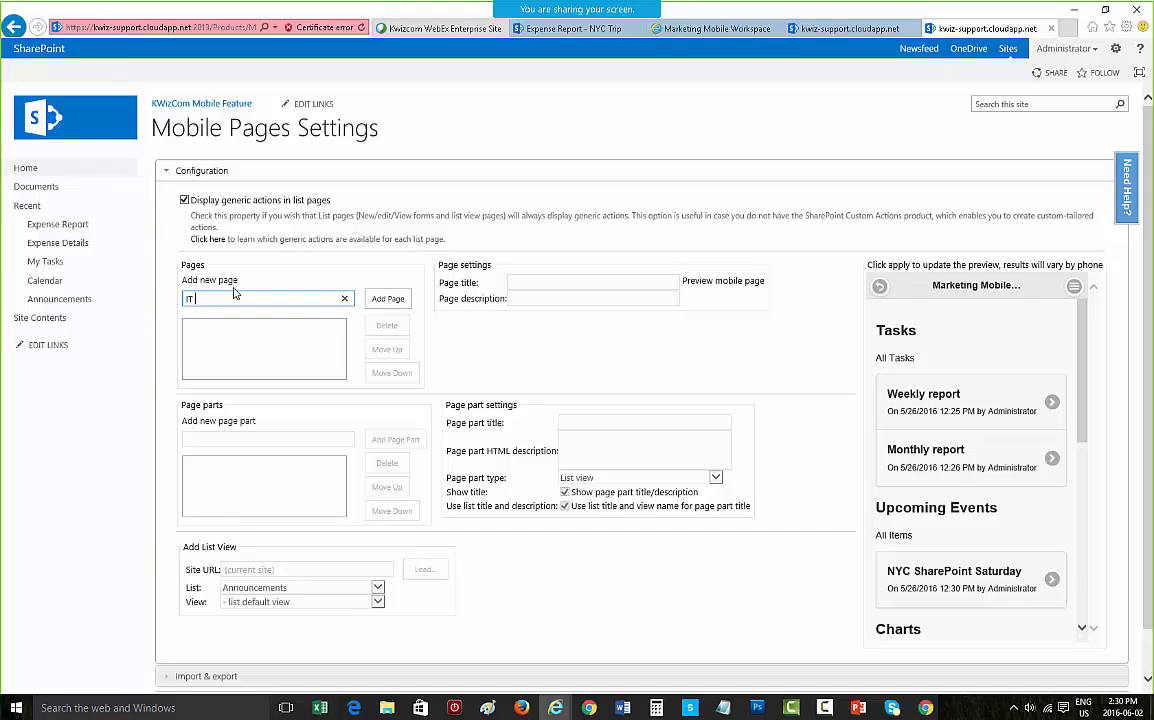
pyautogui.write('T Mobile Wor')
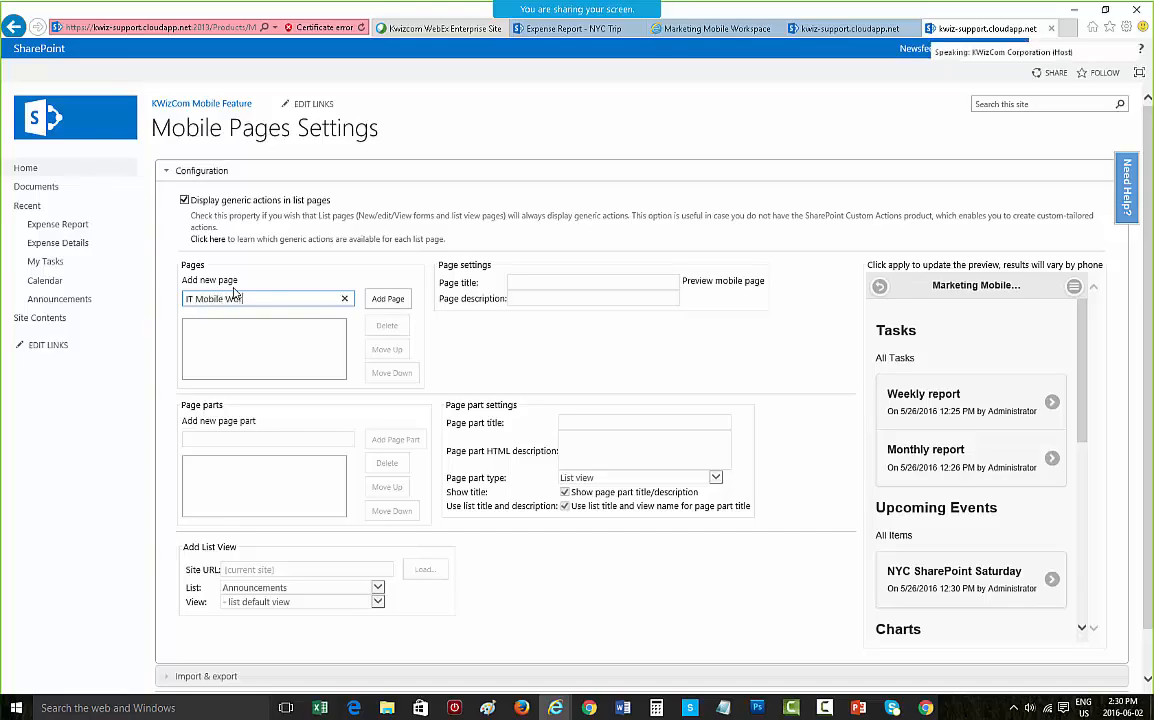
pyautogui.write('kspace')
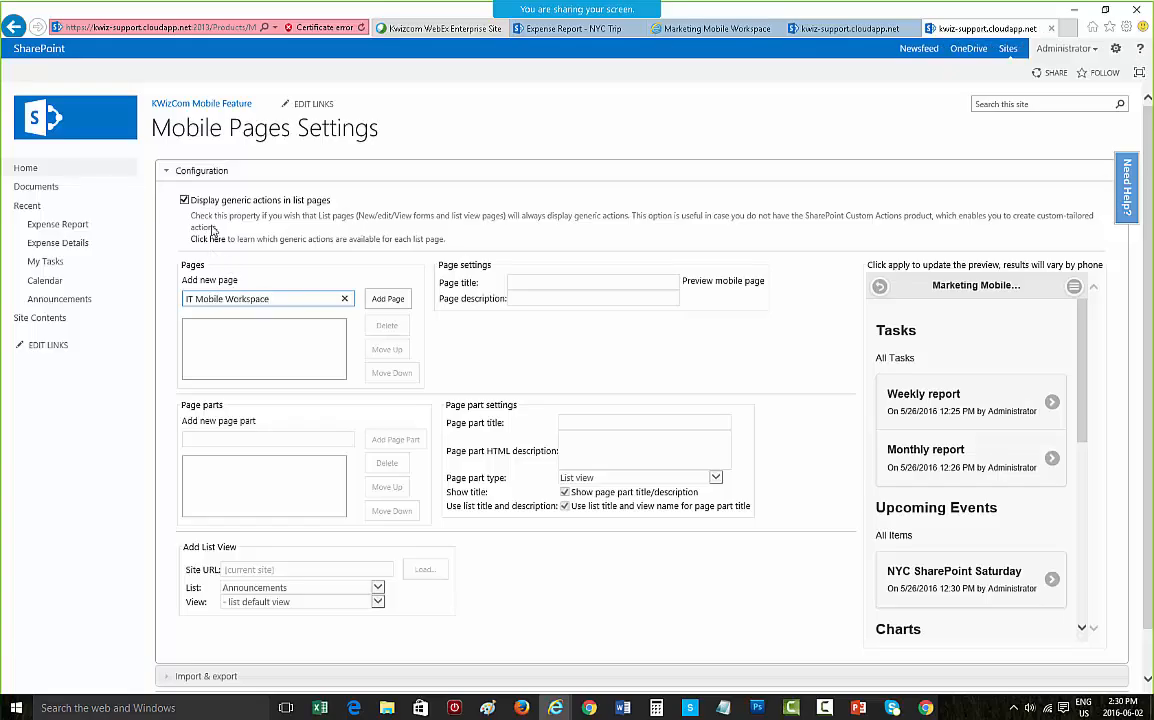
pyautogui.click(388, 299)
pyautogui.click(527, 298)
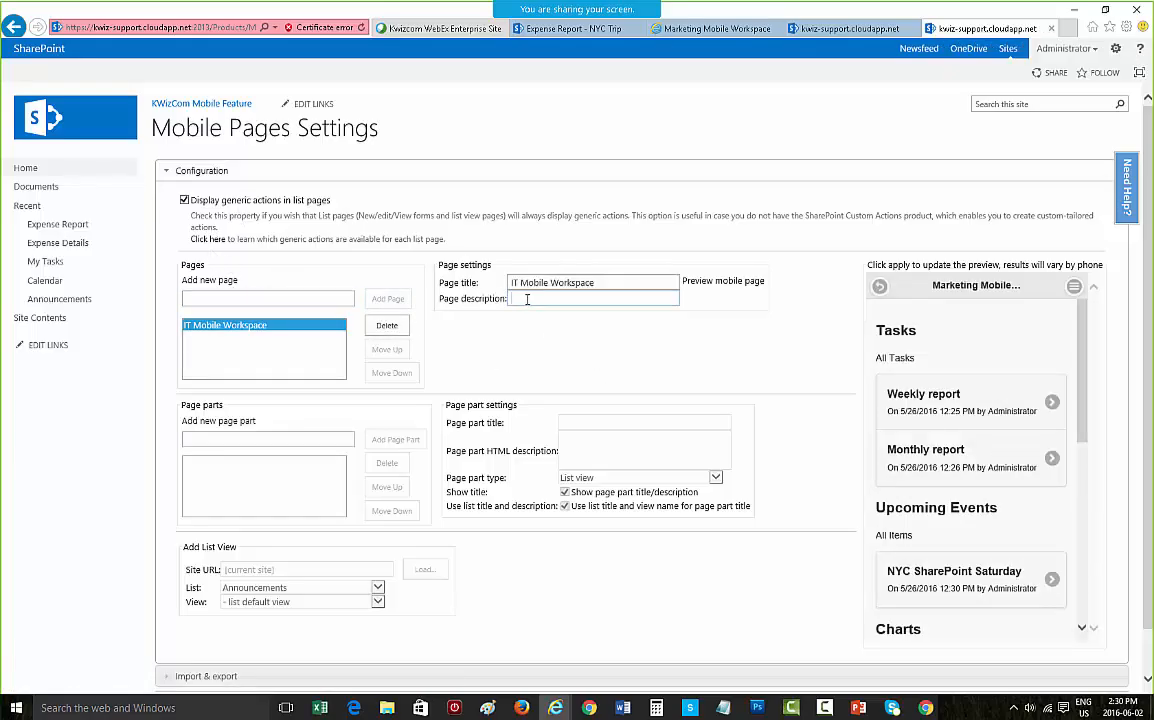
pyautogui.write('Mobile view')
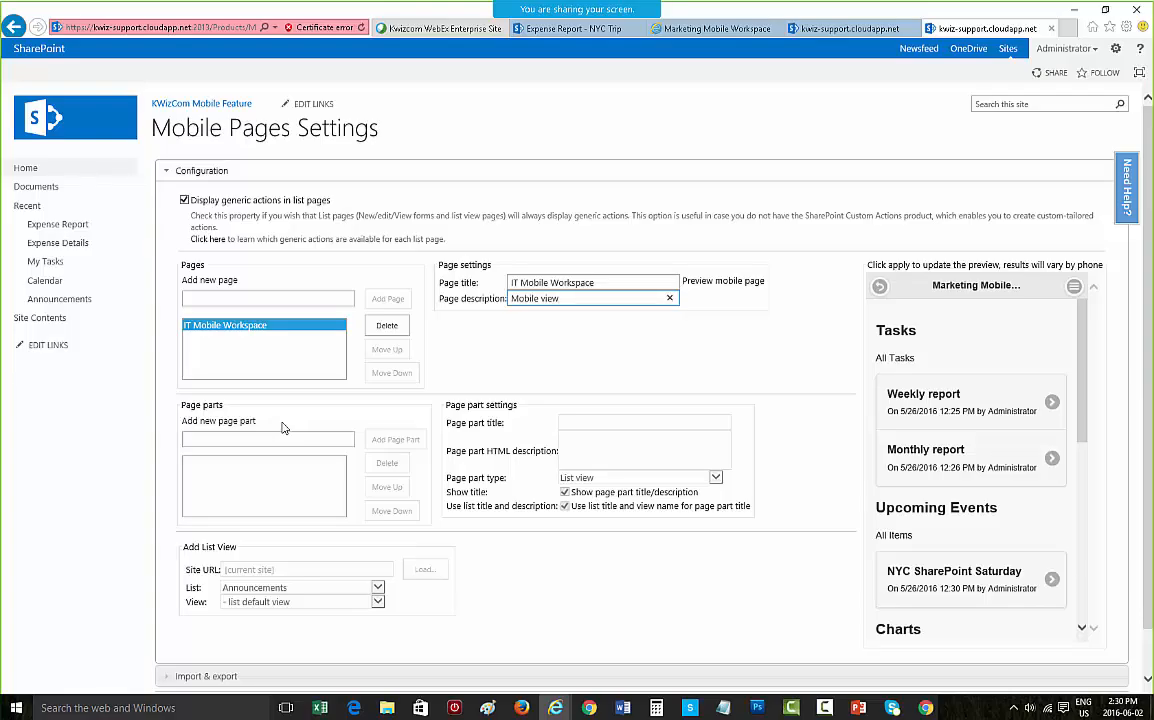
# Step: Add the page parts My Tasks and Upcoming Events to the IT Mobile Workspace page
pyautogui.click(264, 436)
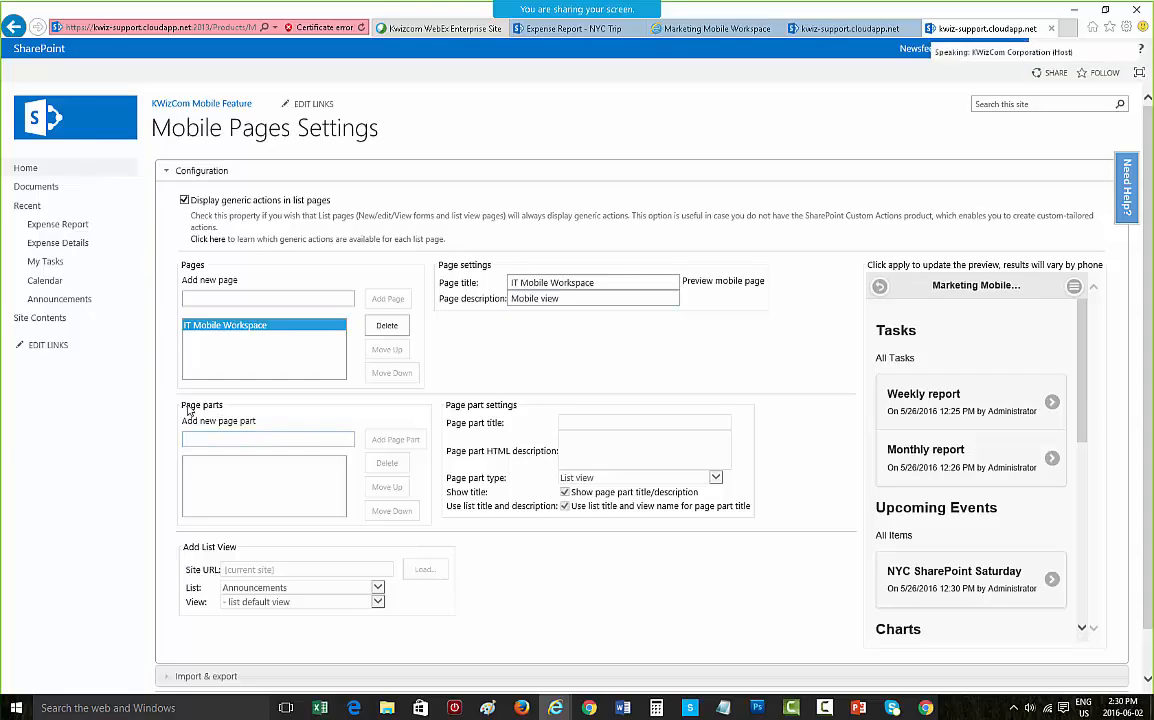
pyautogui.write('My')
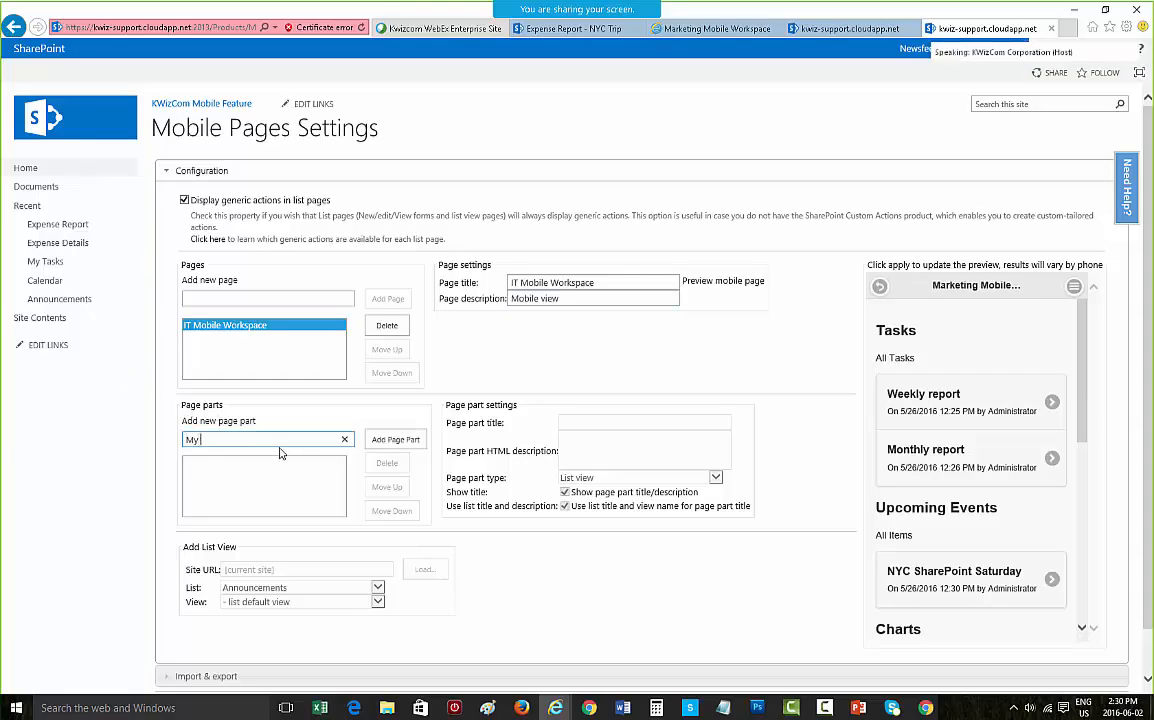
pyautogui.write(' Tasks')
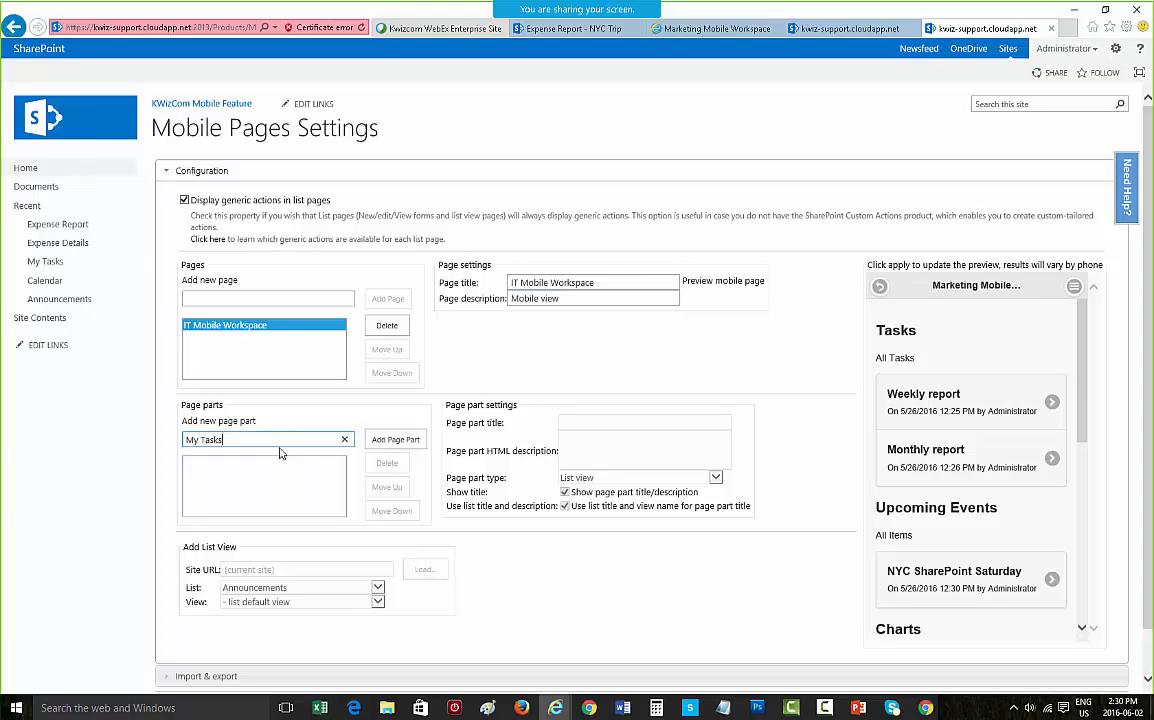
pyautogui.click(401, 446)
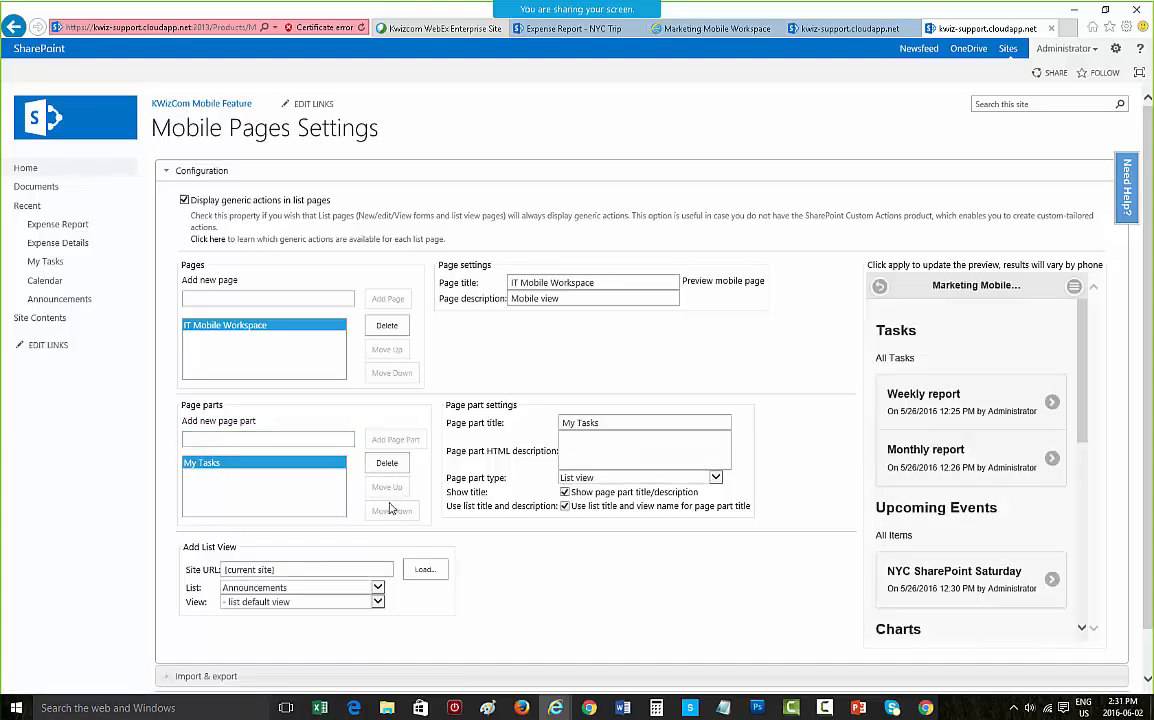
pyautogui.click(279, 439)
pyautogui.write('Up')
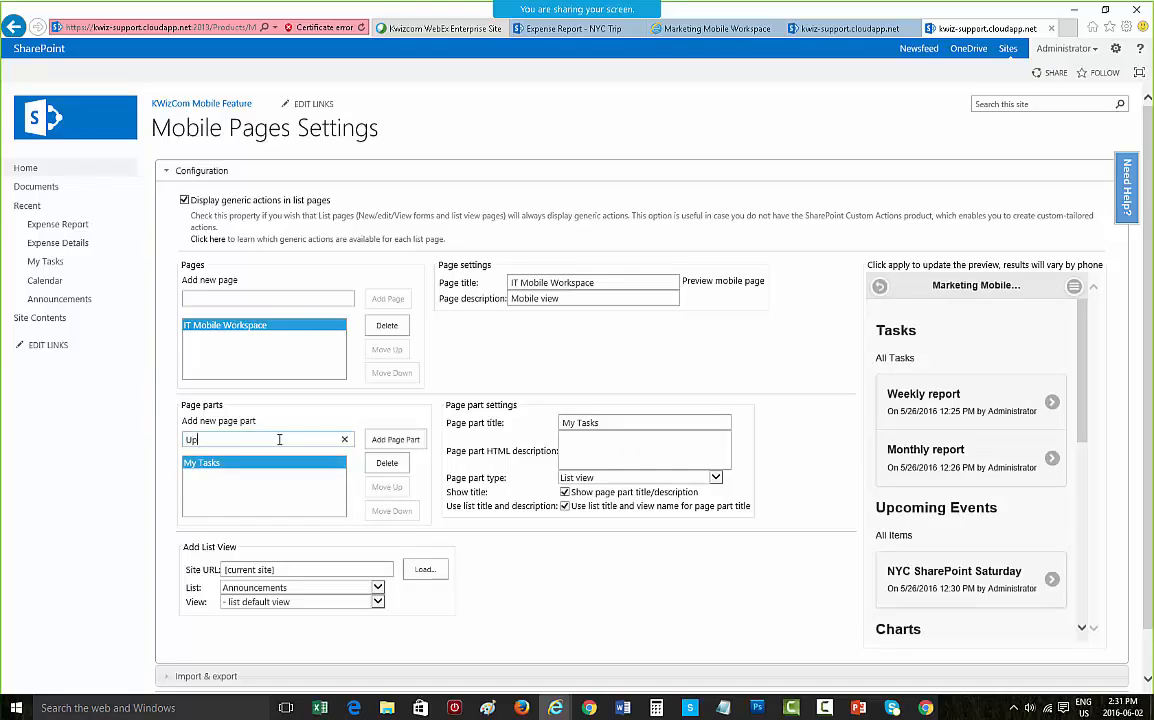
pyautogui.write('coming Events')
pyautogui.click(380, 445)
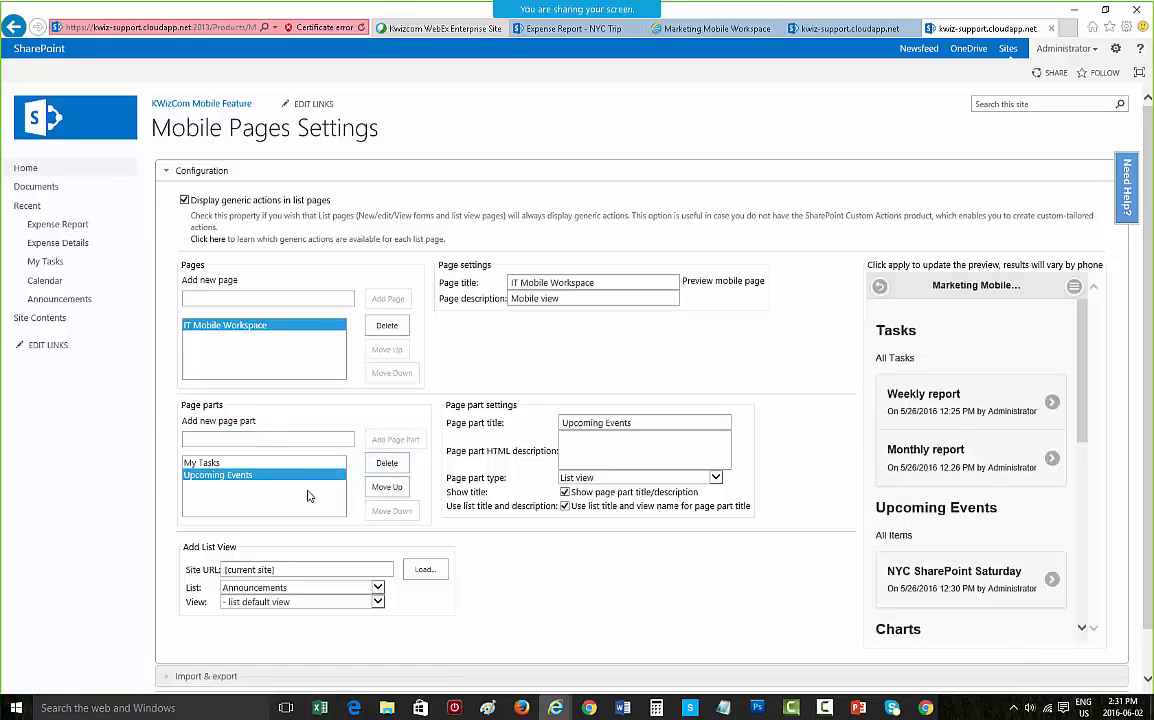
# Step: Add the page parts Charts and Favorite Actions to the IT Mobile Workspace page
pyautogui.write('Charts')
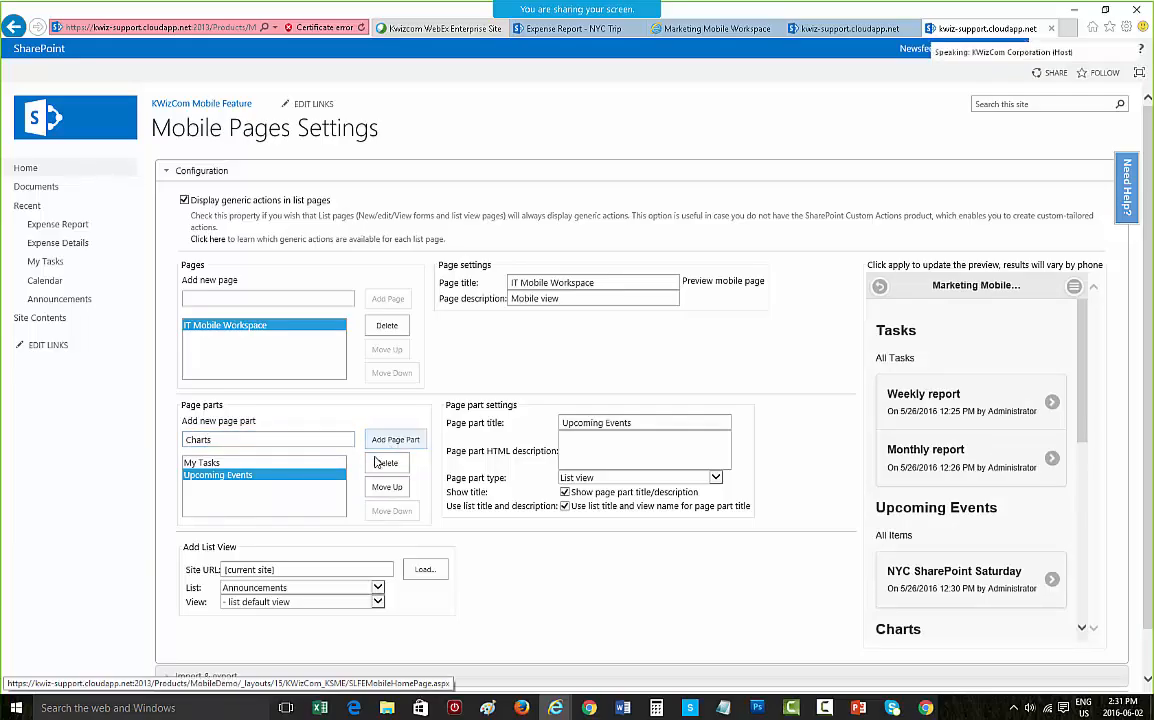
pyautogui.click(396, 440)
pyautogui.click(299, 443)
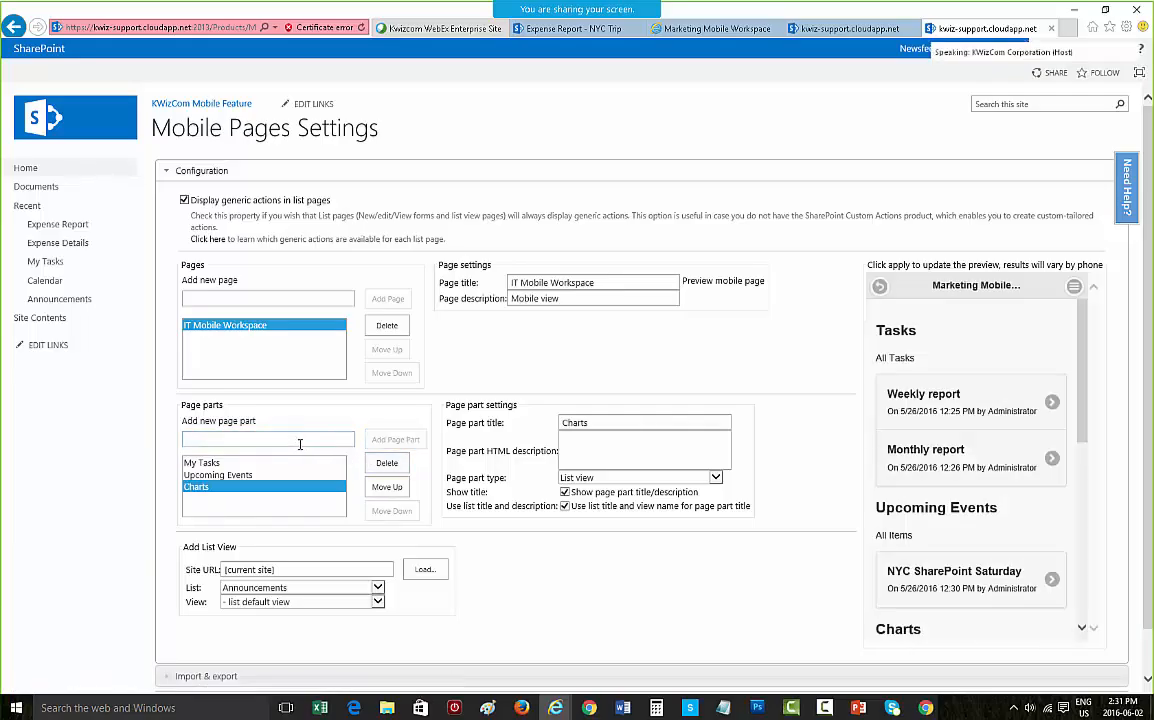
pyautogui.write('Fav')
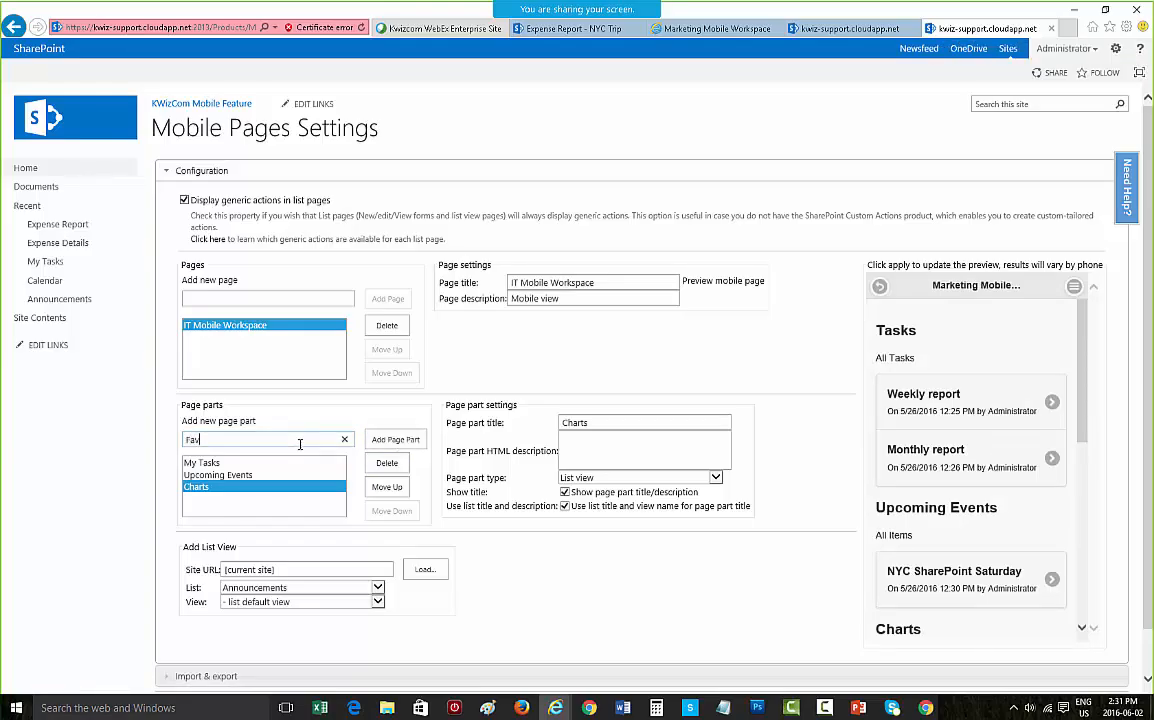
pyautogui.write('orite a')
pyautogui.press('BackSpace')
pyautogui.write('Actions')
pyautogui.click(398, 439)
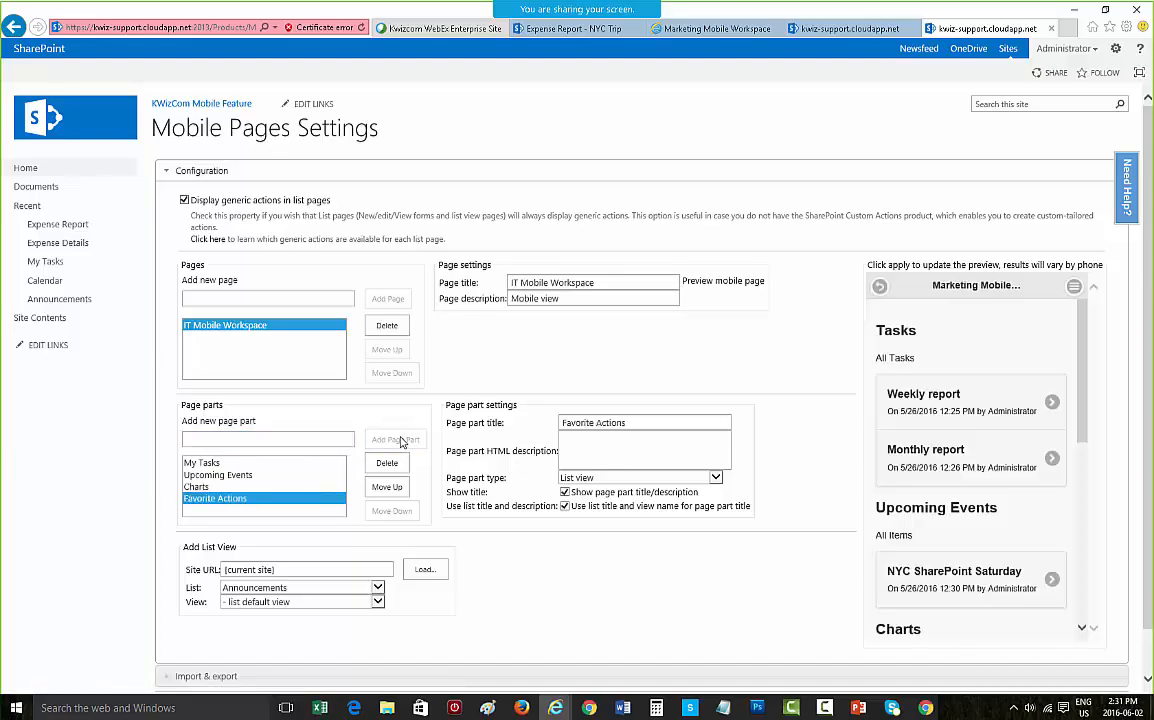
# Step: Point the My Tasks page part to the Tasks list with the All Tasks view
pyautogui.click(289, 466)
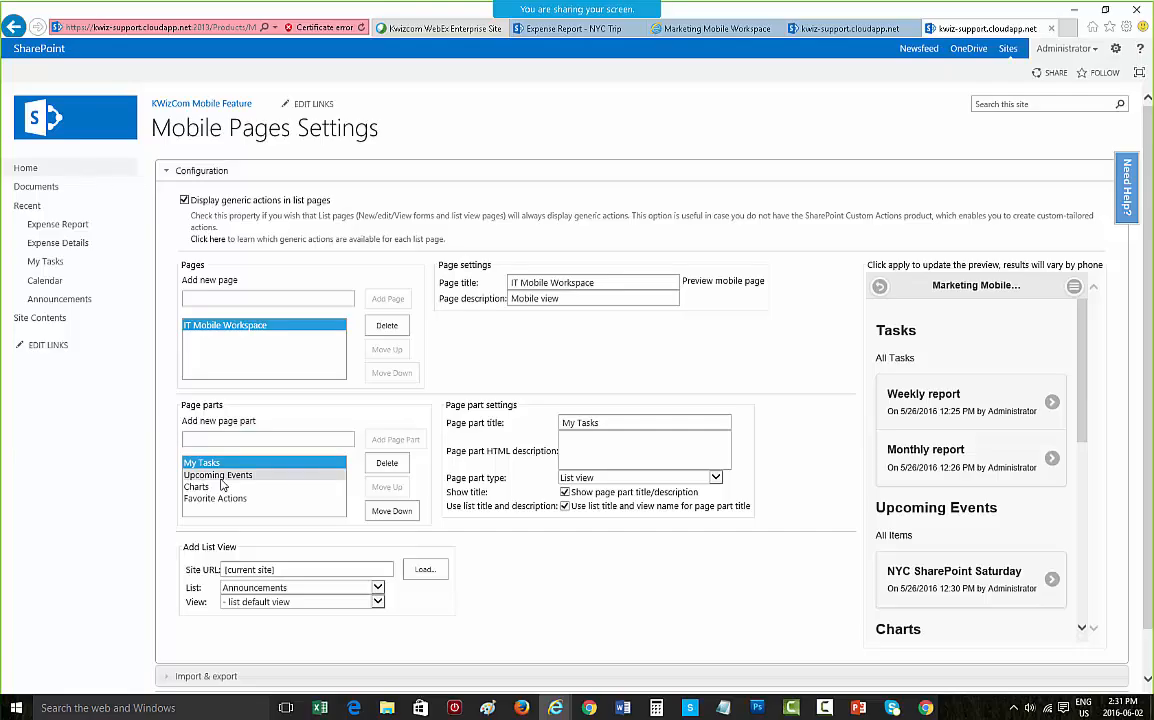
pyautogui.click(376, 590)
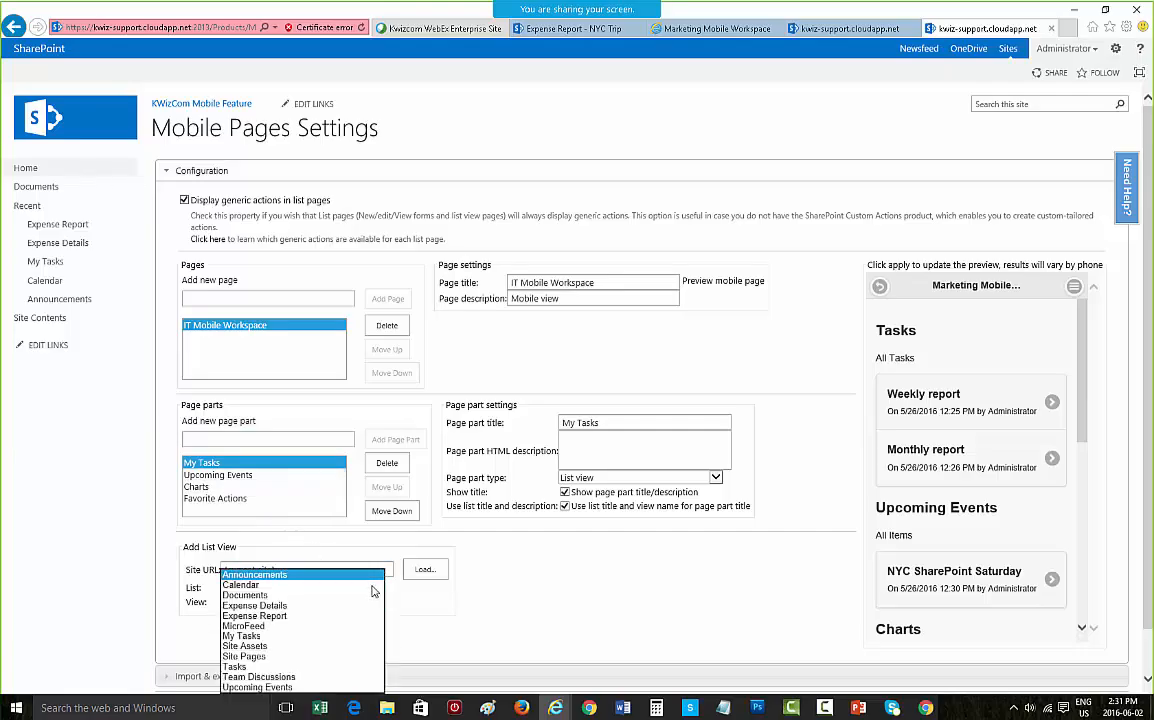
pyautogui.click(318, 666)
pyautogui.click(338, 605)
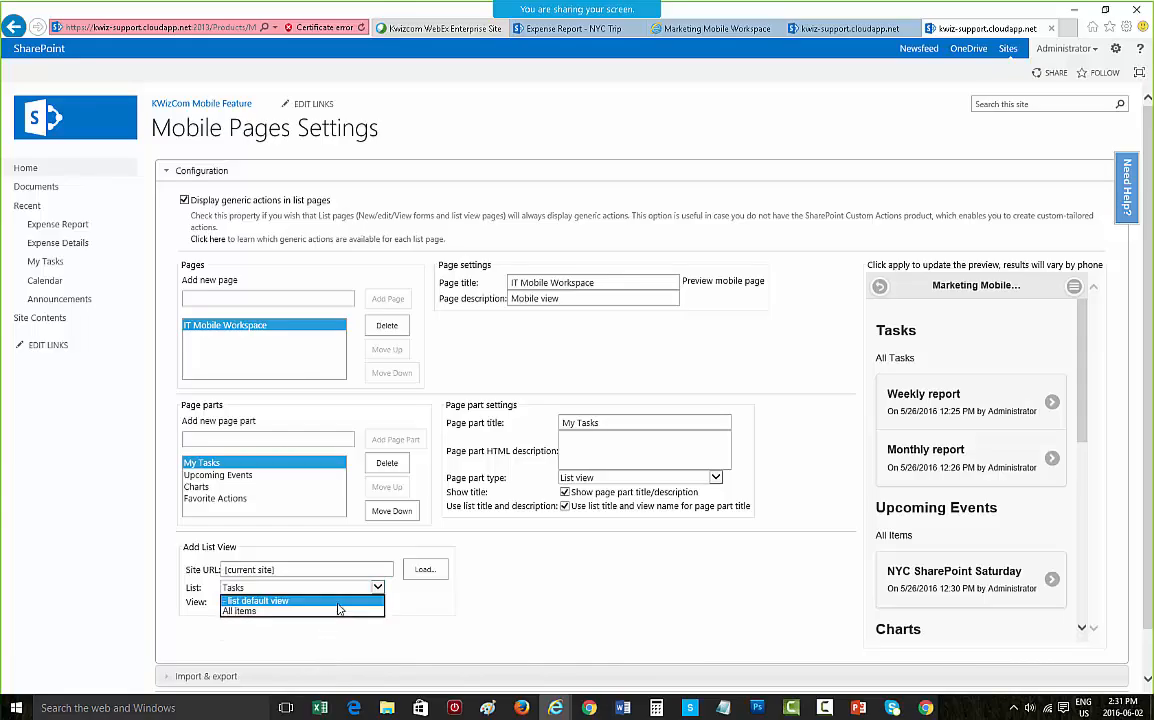
pyautogui.click(338, 605)
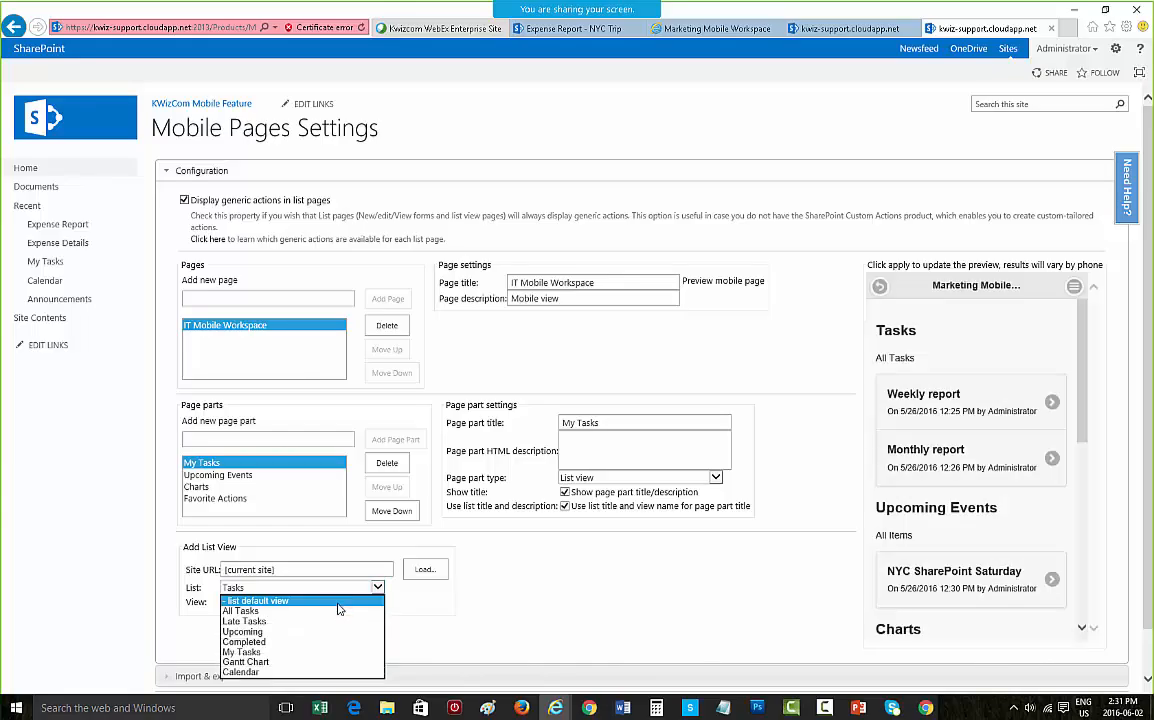
pyautogui.click(338, 611)
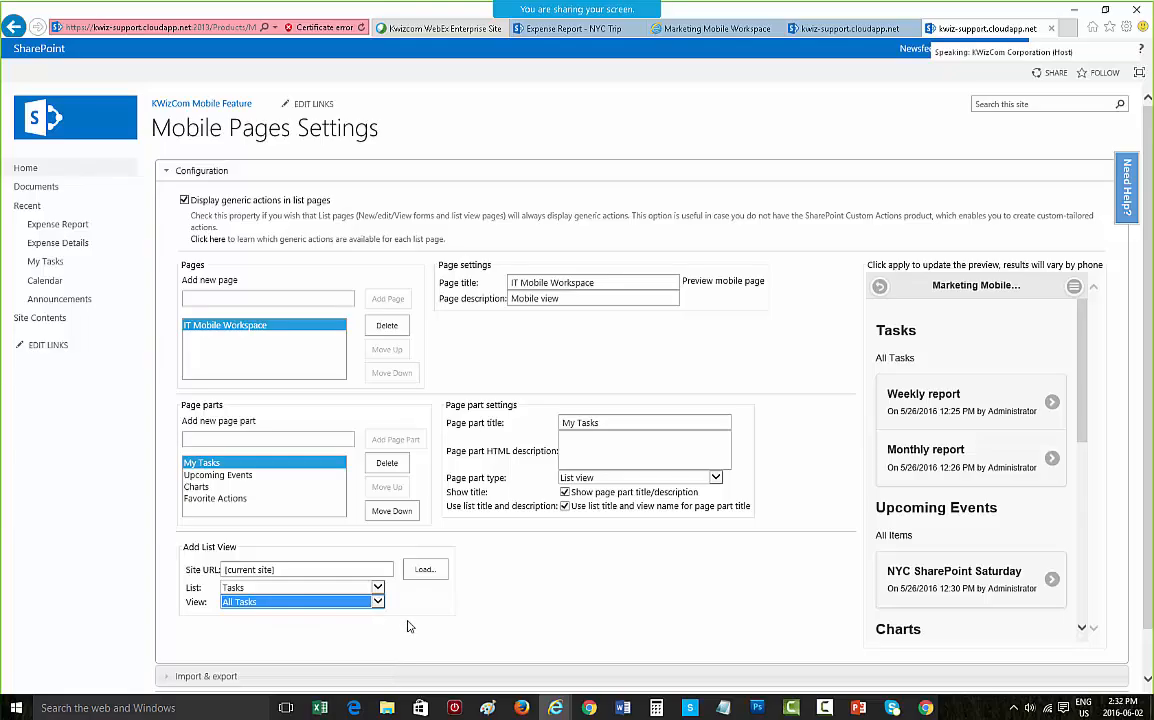
pyautogui.click(350, 602)
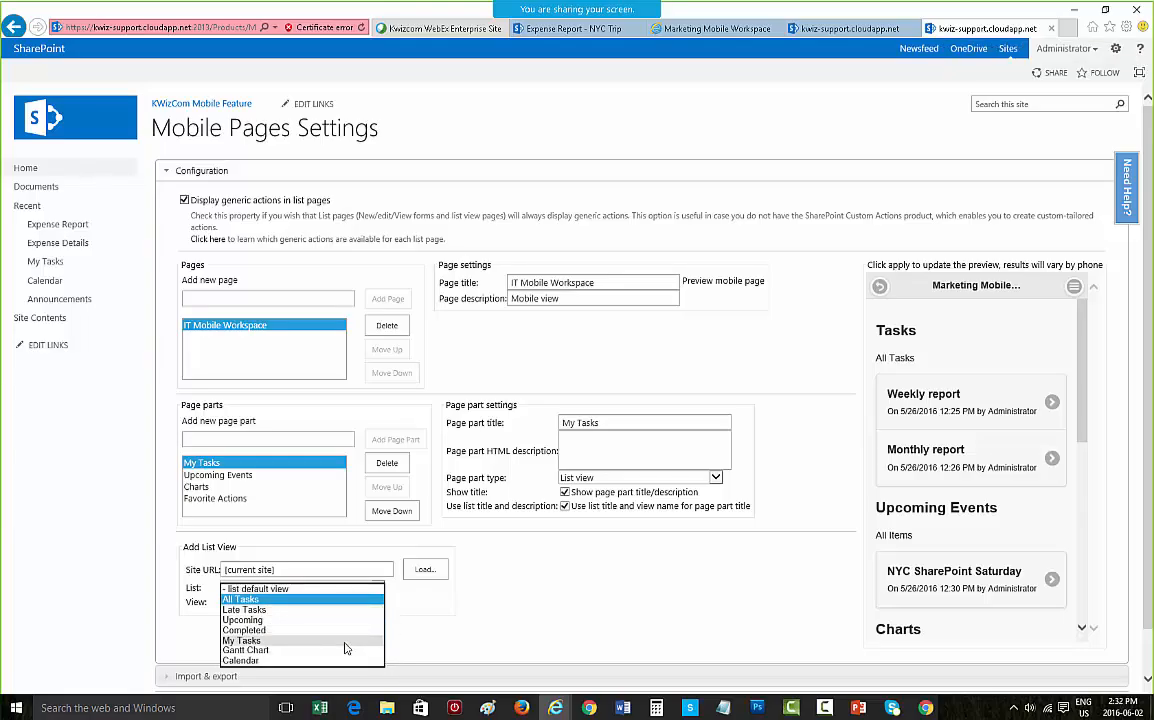
pyautogui.click(424, 608)
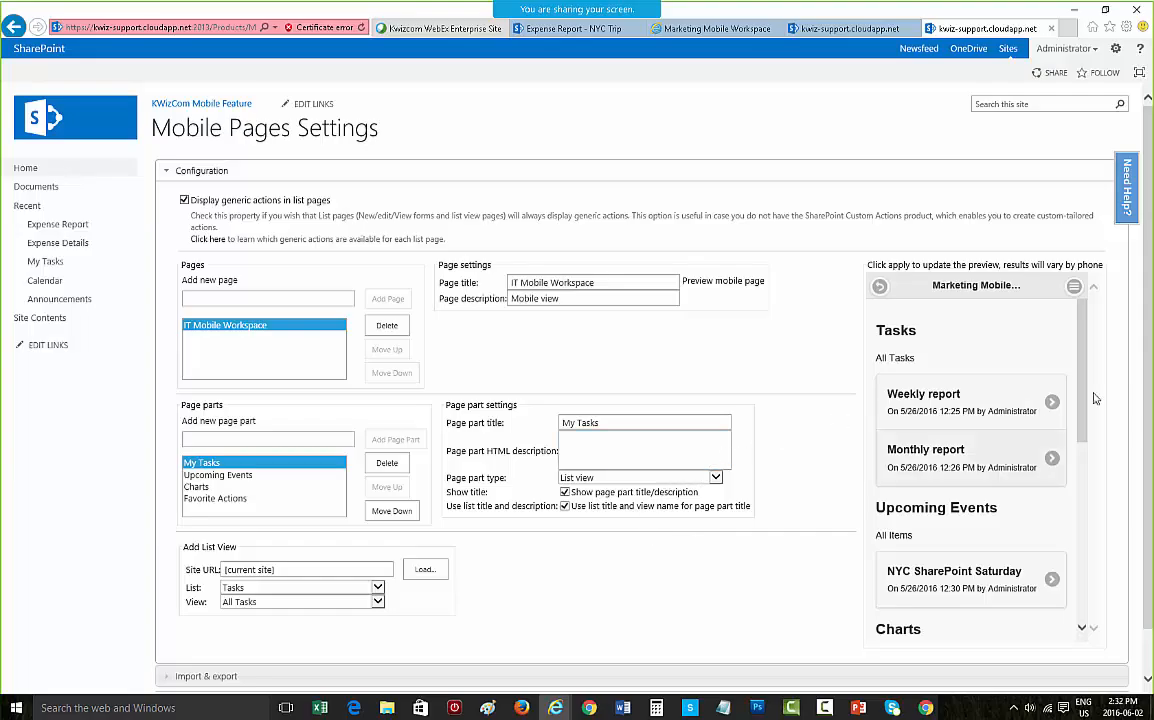
# Step: Apply the settings to refresh the mobile page preview
pyautogui.scroll(-1, 1094, 560)
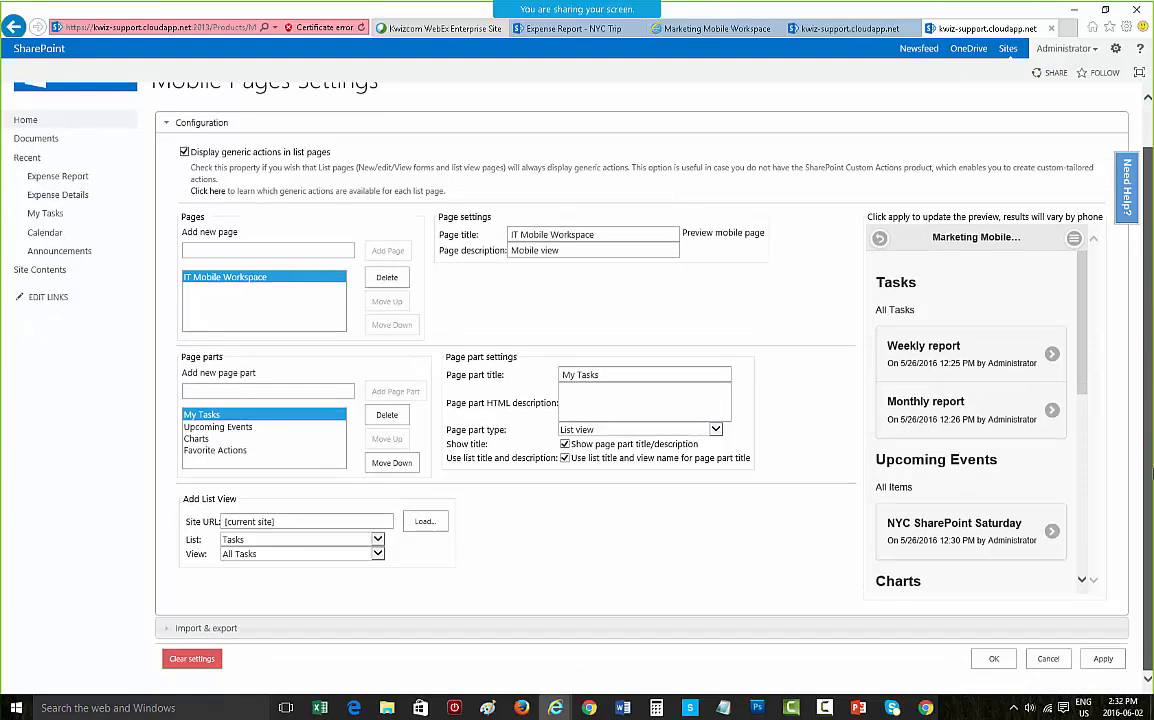
pyautogui.click(1096, 664)
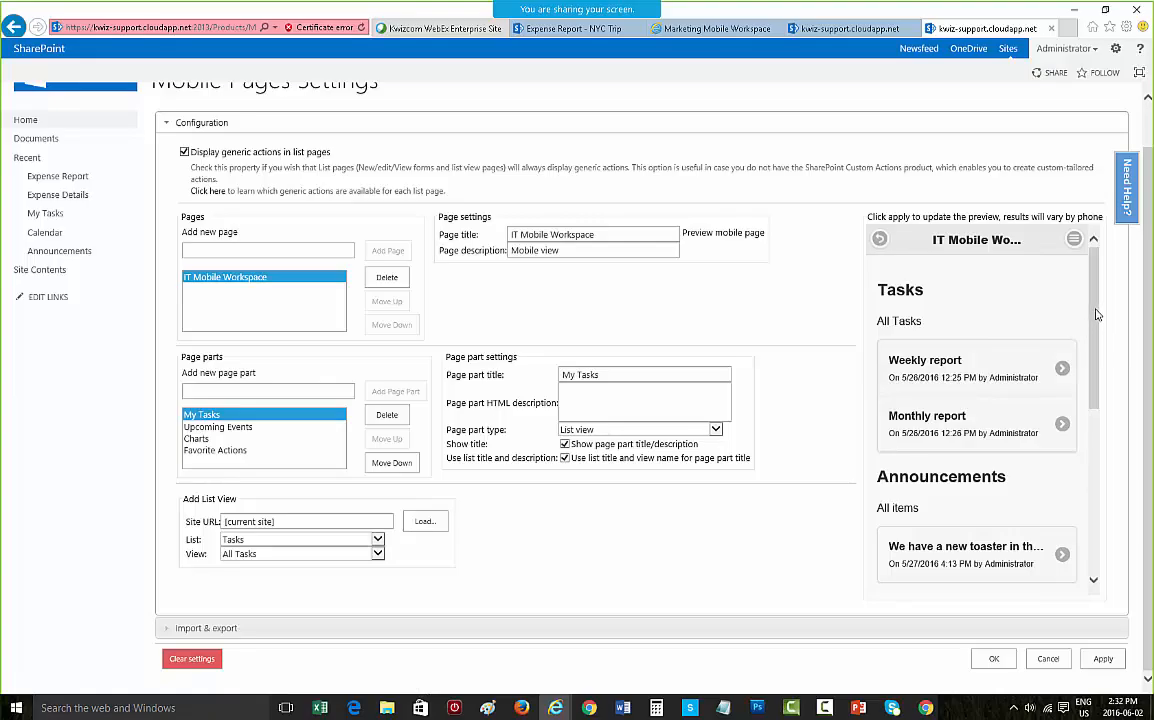
pyautogui.moveTo(1100, 315); pyautogui.dragTo(1093, 255)
# Step: Set the Upcoming Events page part's view to All items
pyautogui.click(275, 427)
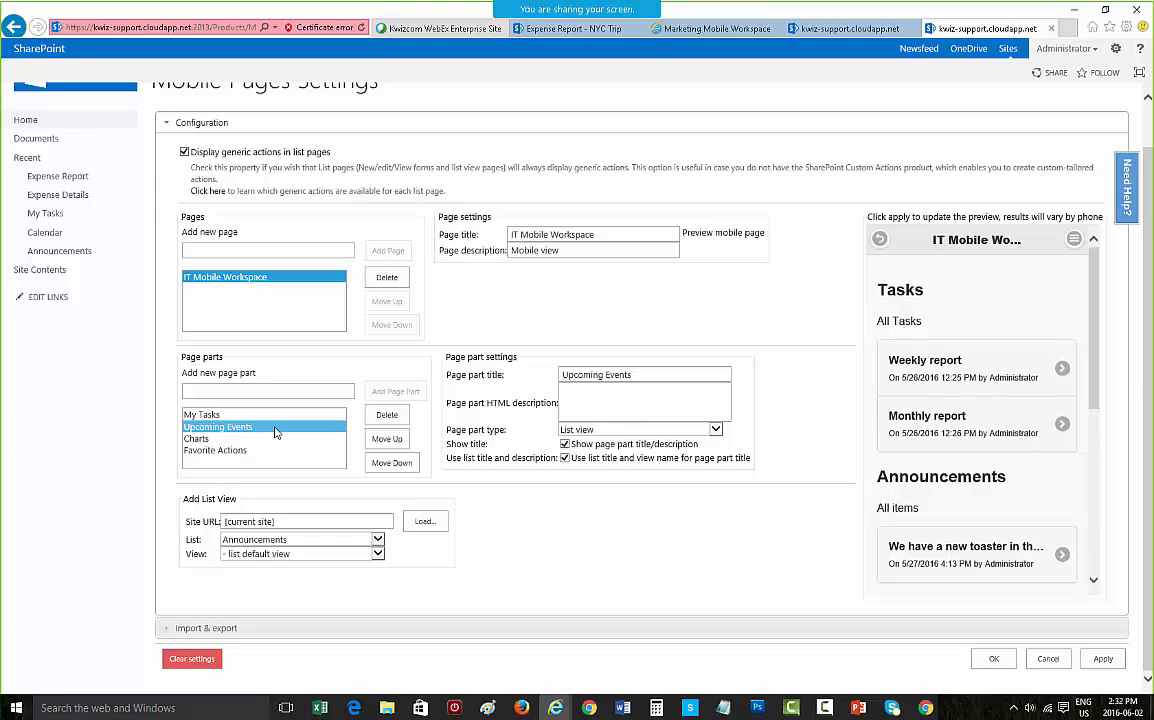
pyautogui.click(313, 553)
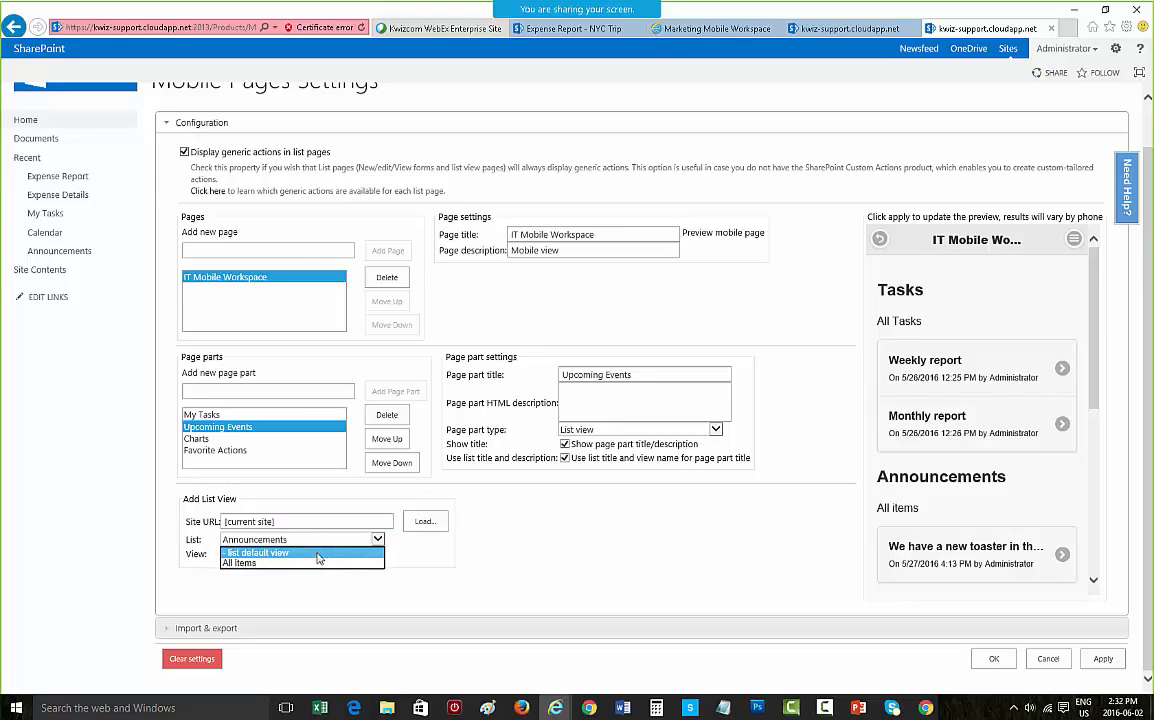
pyautogui.click(317, 564)
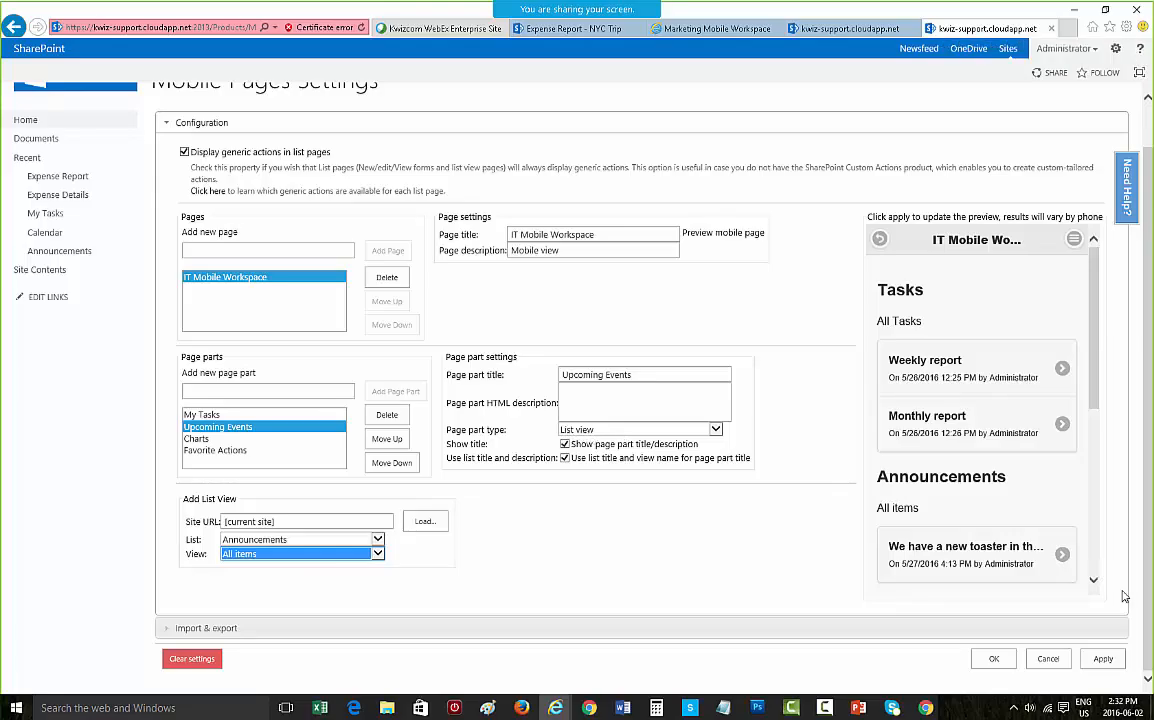
# Step: Change the Charts page part's type to Html content
pyautogui.click(236, 439)
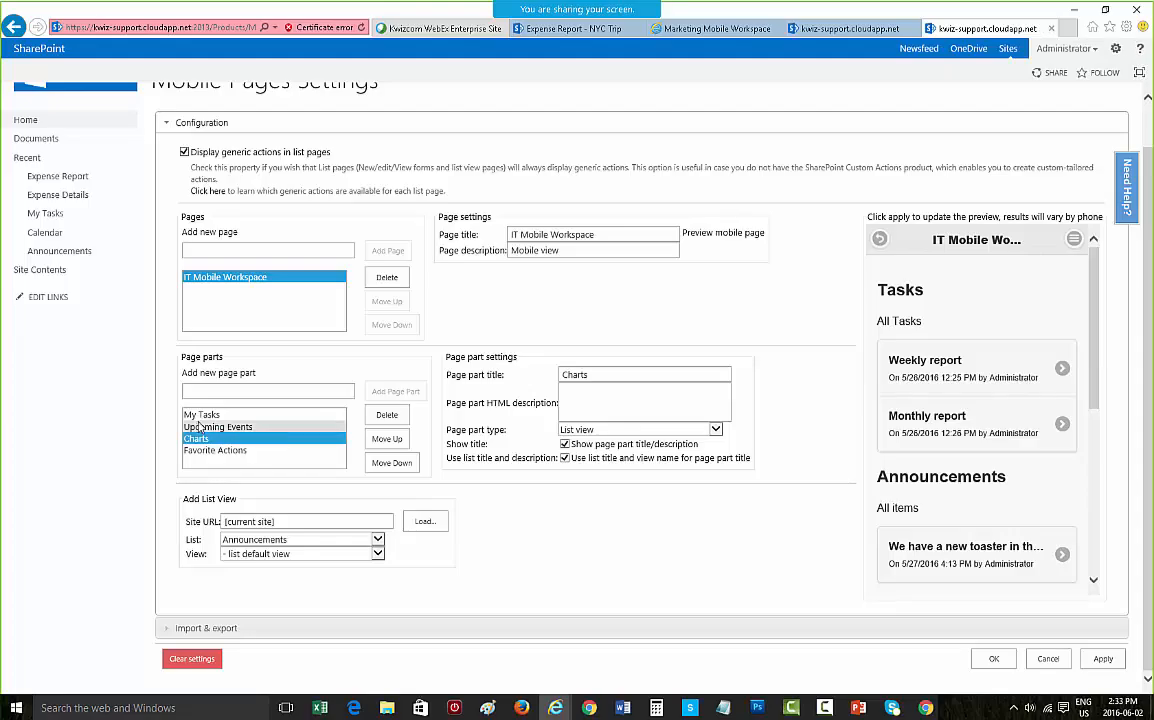
pyautogui.click(572, 432)
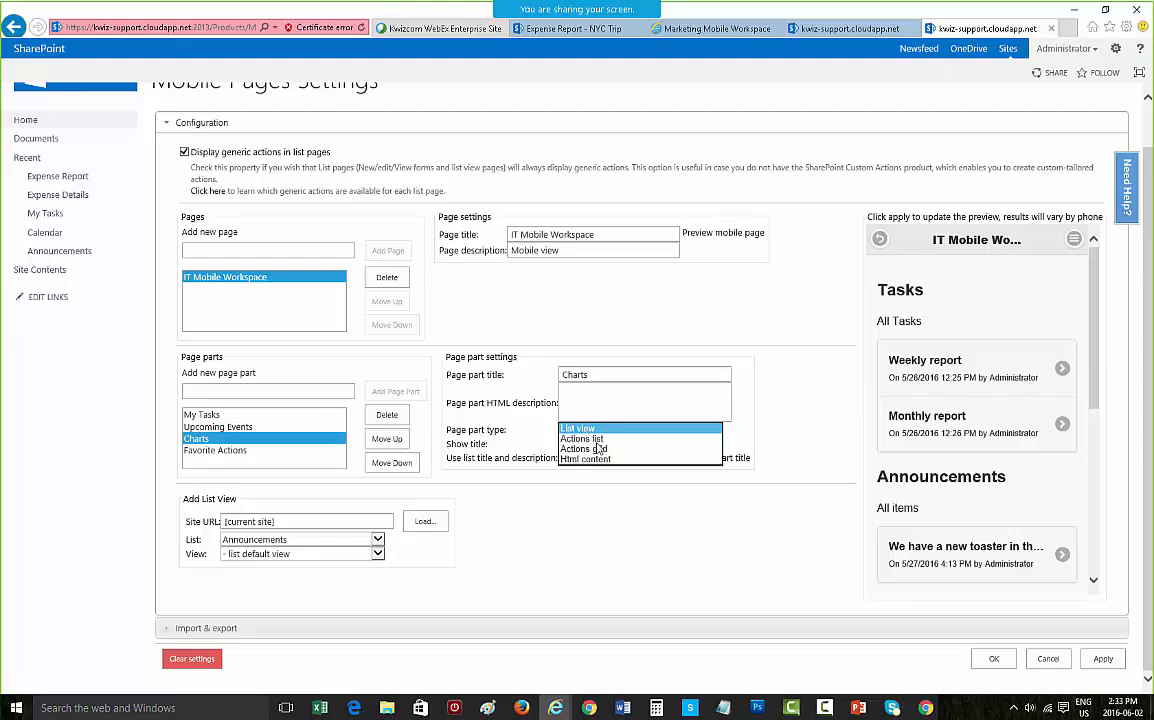
pyautogui.click(601, 460)
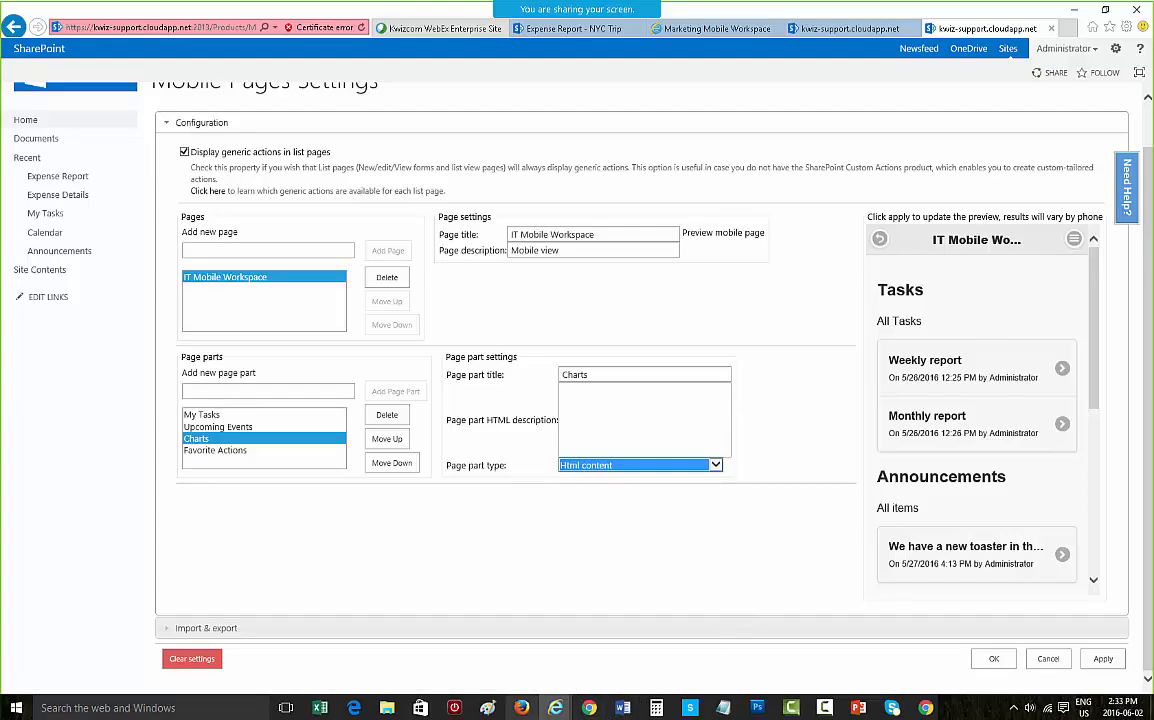
# Step: Paste the chart HTML code into the Charts page part's HTML description and apply the settings
pyautogui.click(636, 415)
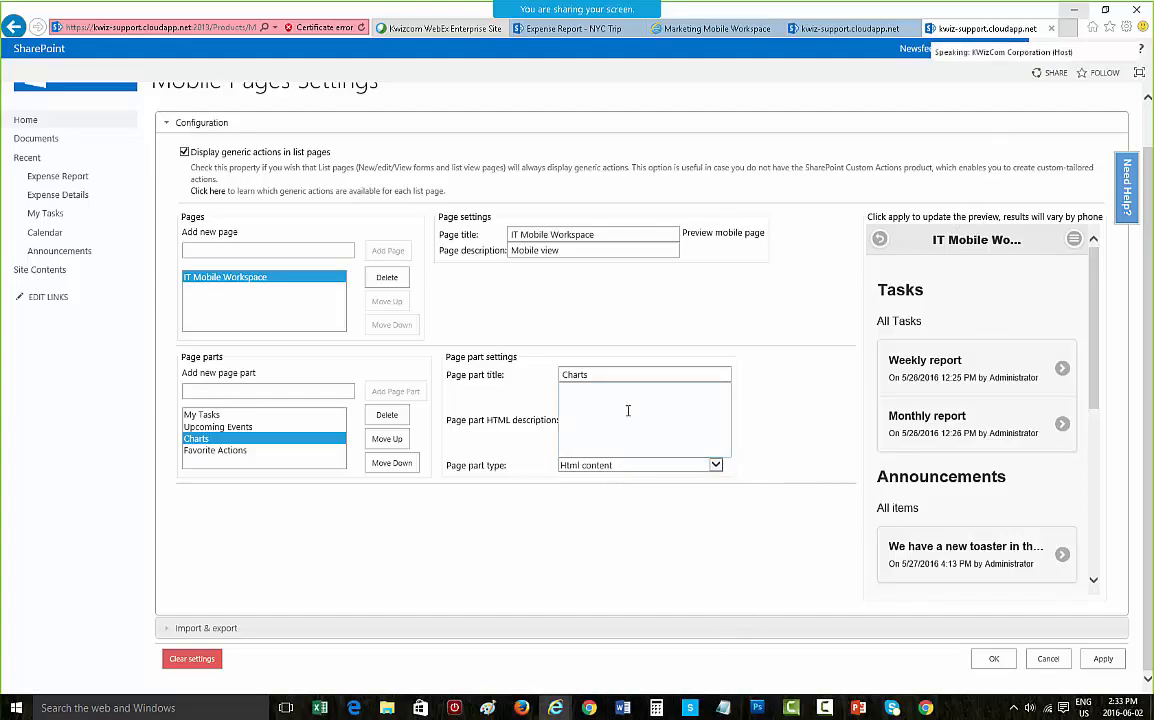
pyautogui.hotkey('ctrl', 'v')
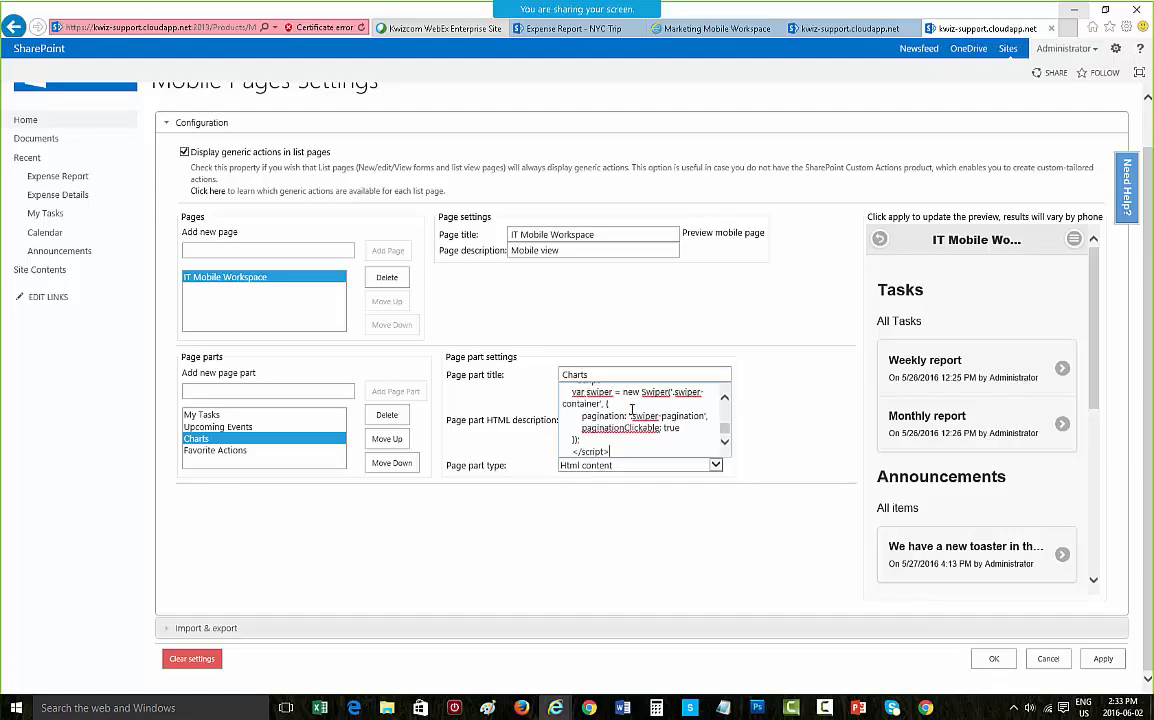
pyautogui.click(1103, 658)
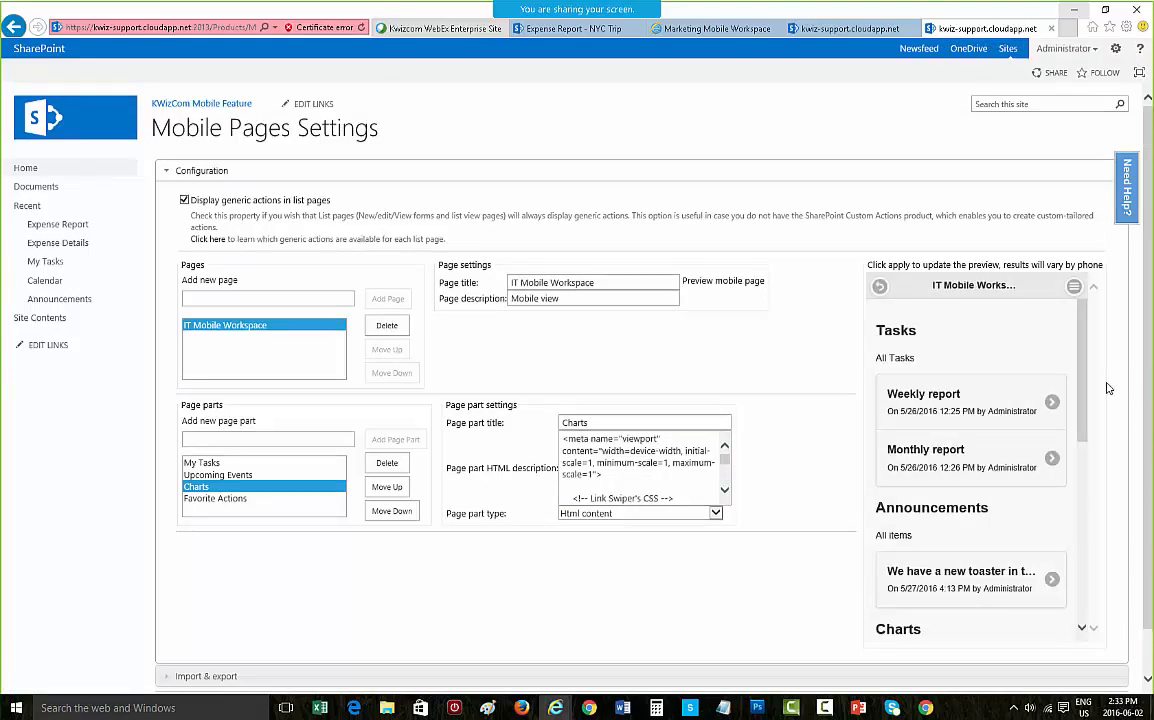
# Step: Scroll the mobile preview to the Charts part and swipe through its charts
pyautogui.moveTo(1082, 366); pyautogui.dragTo(1091, 457)
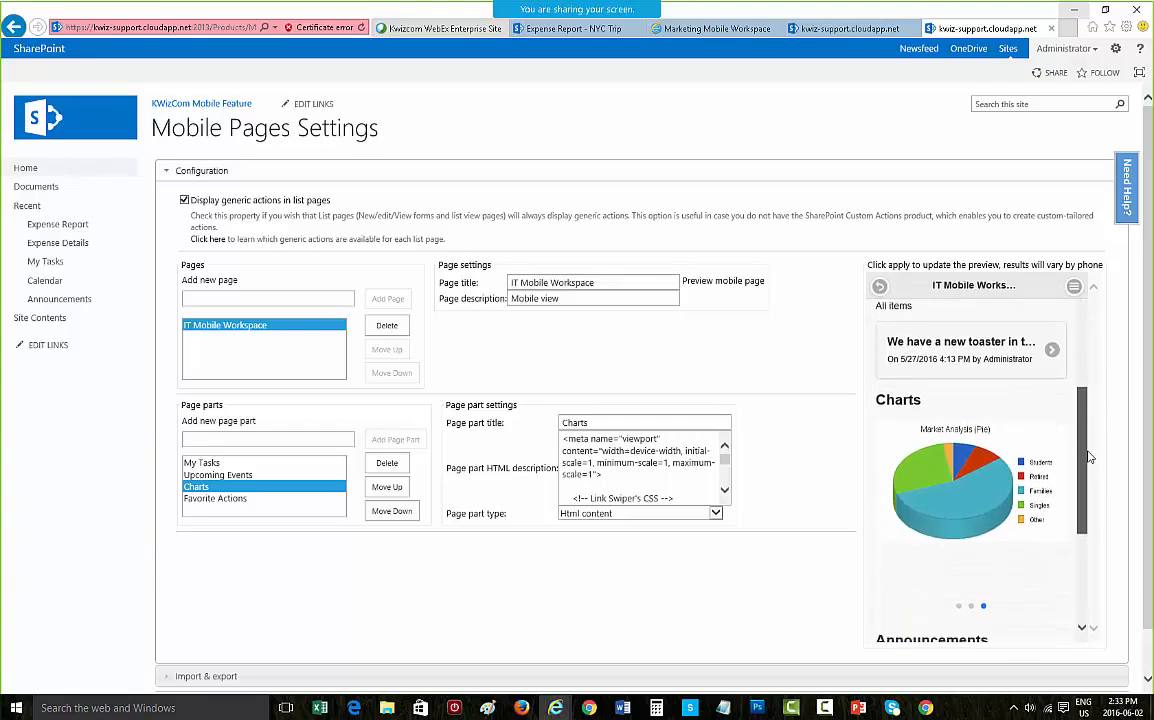
pyautogui.moveTo(987, 501); pyautogui.dragTo(1056, 519)
pyautogui.click(1040, 509)
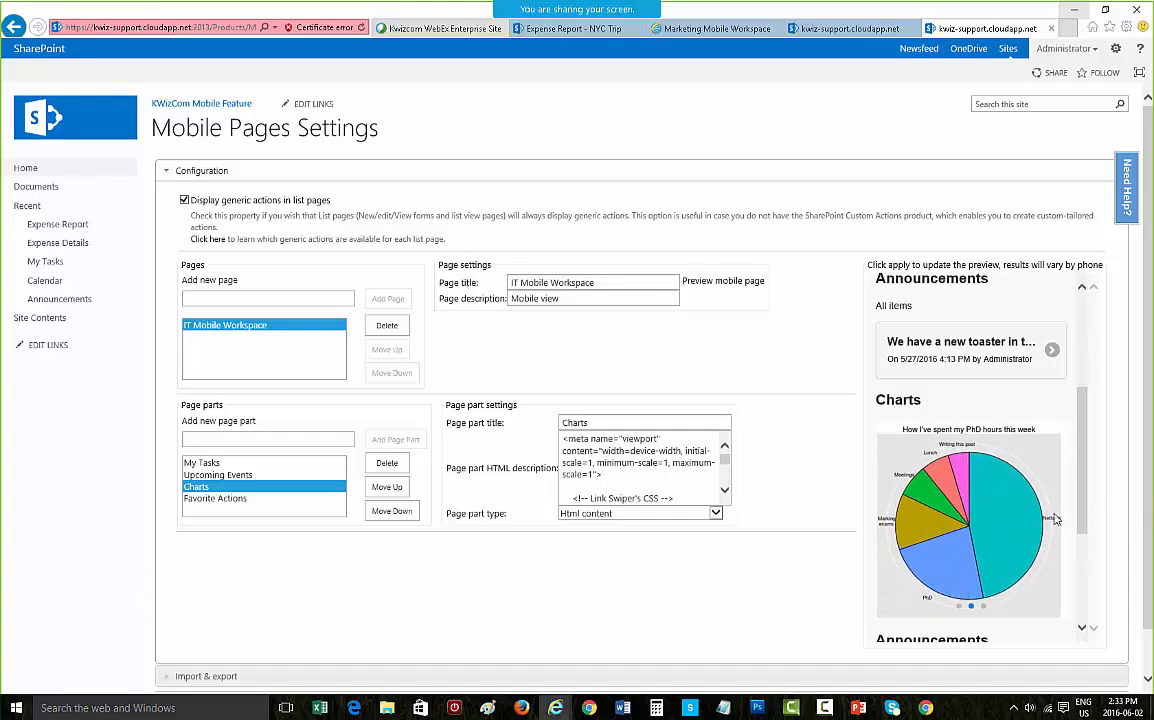
pyautogui.scroll(-1, 824, 554)
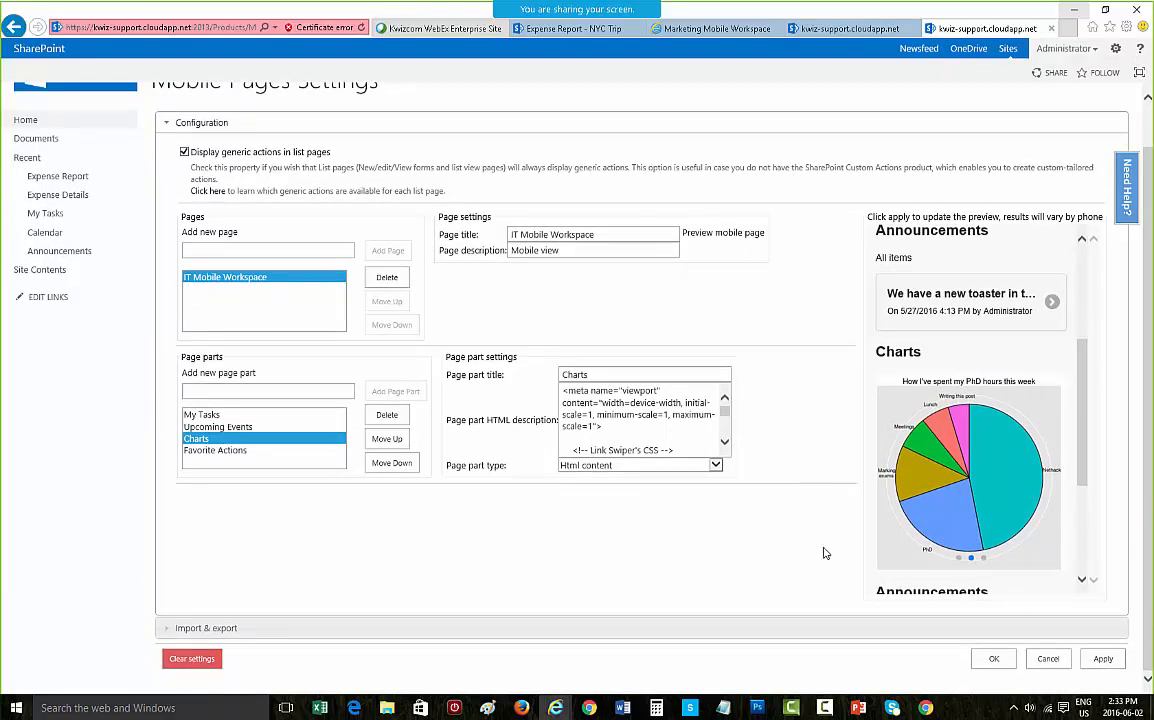
# Step: Change the Favorite Actions page part's type to Actions grid
pyautogui.click(240, 452)
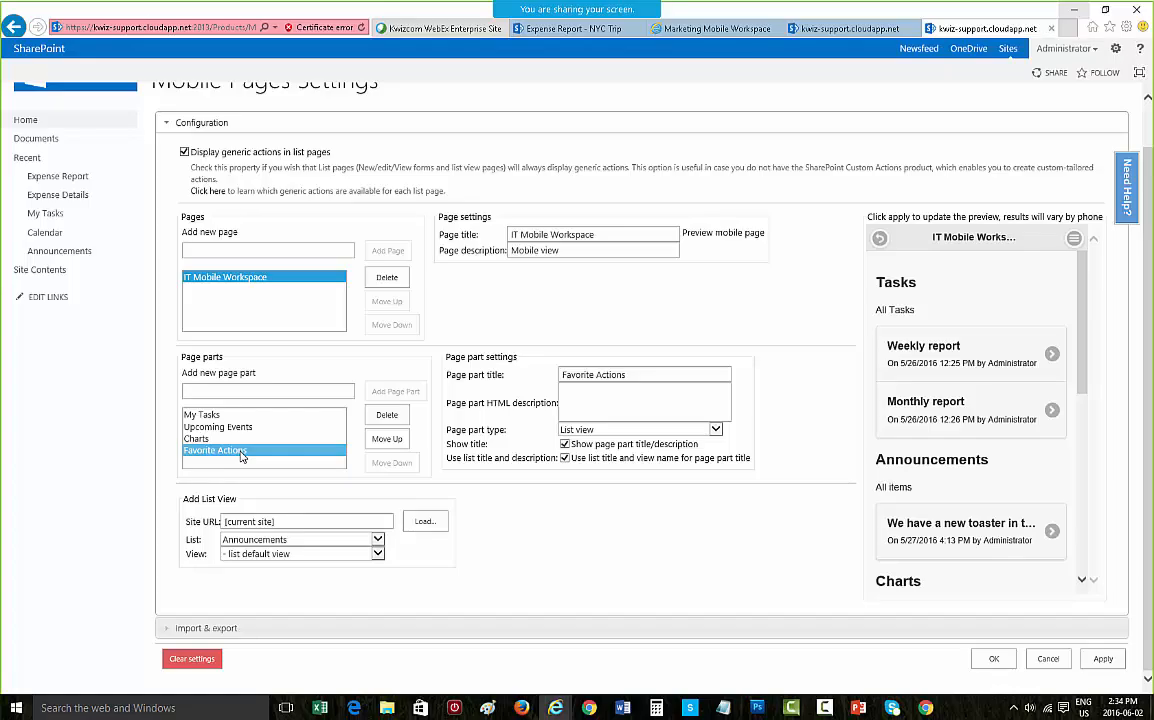
pyautogui.click(615, 430)
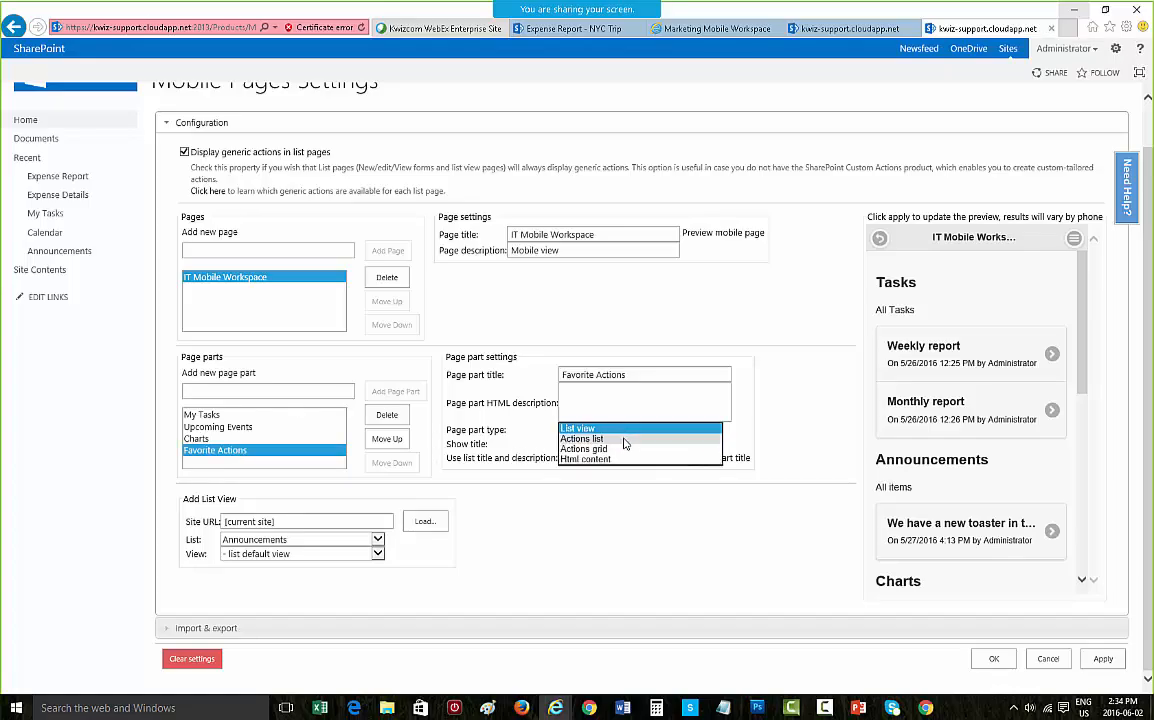
pyautogui.click(600, 449)
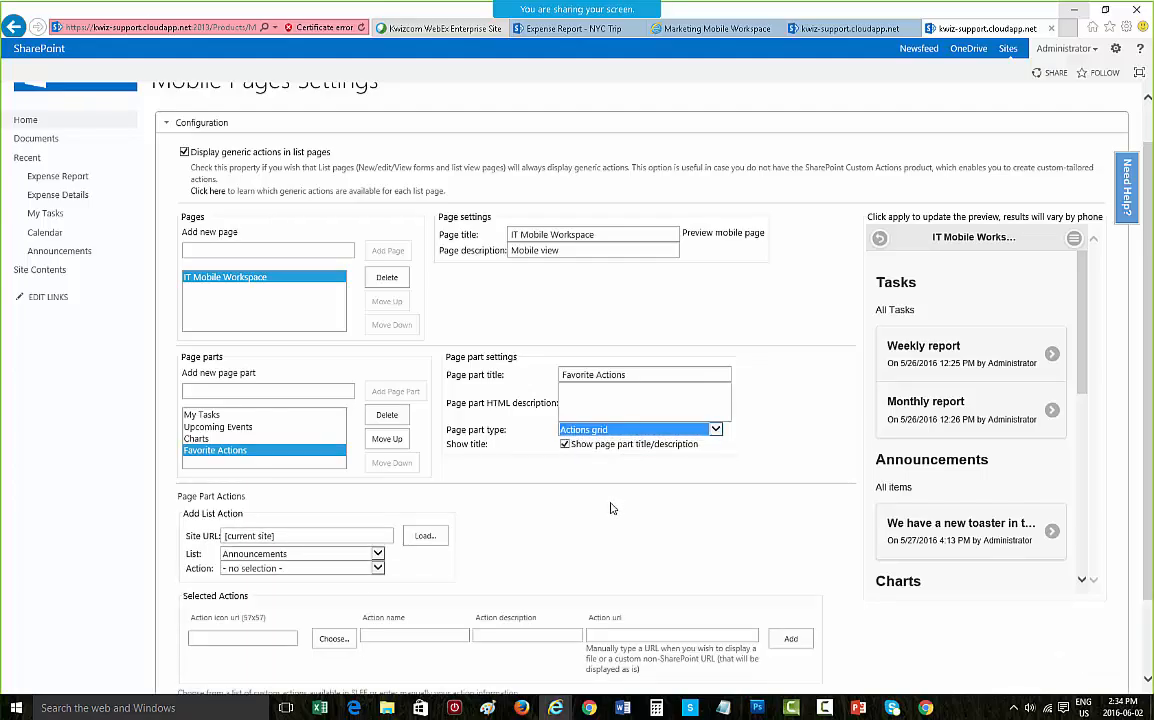
# Step: Name a new action New Tasks and choose a red icon from the General task icons library for it
pyautogui.scroll(-2, 655, 446)
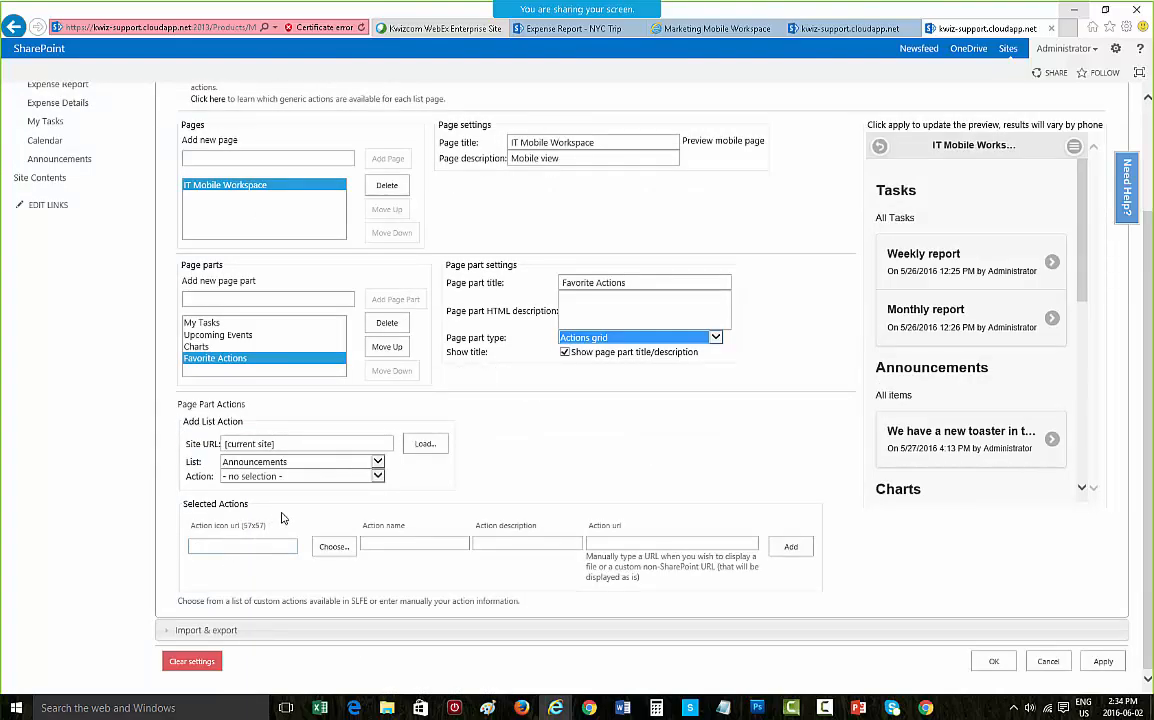
pyautogui.click(378, 546)
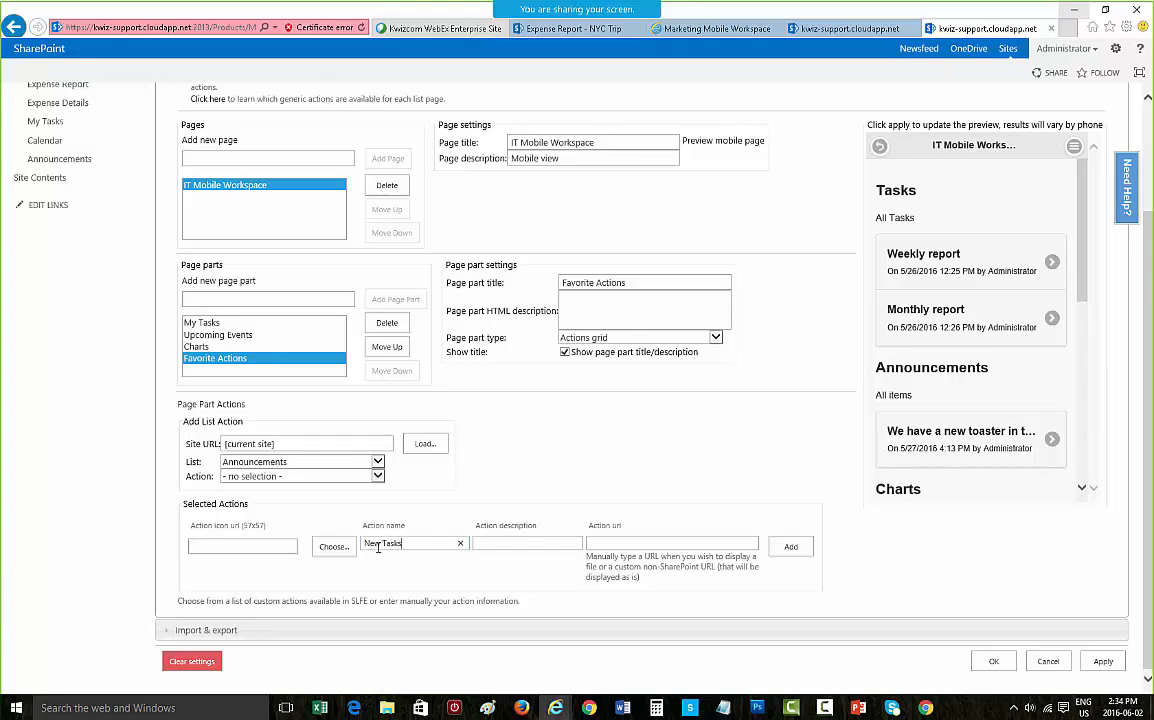
pyautogui.click(322, 549)
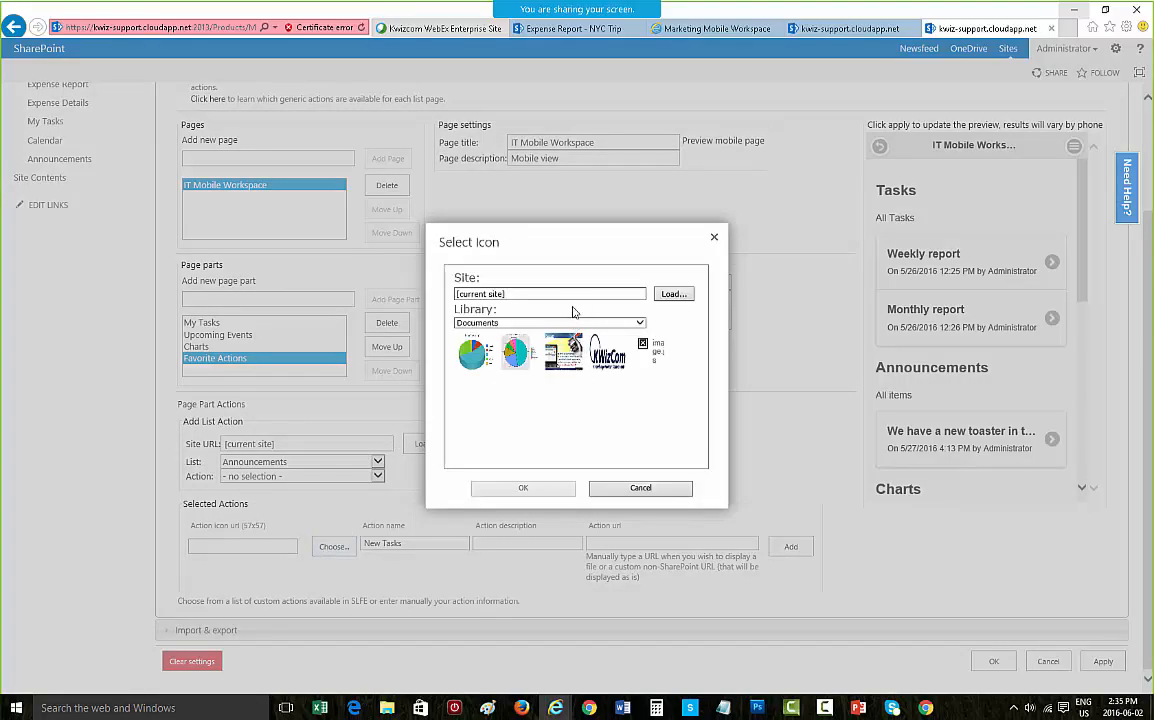
pyautogui.click(563, 322)
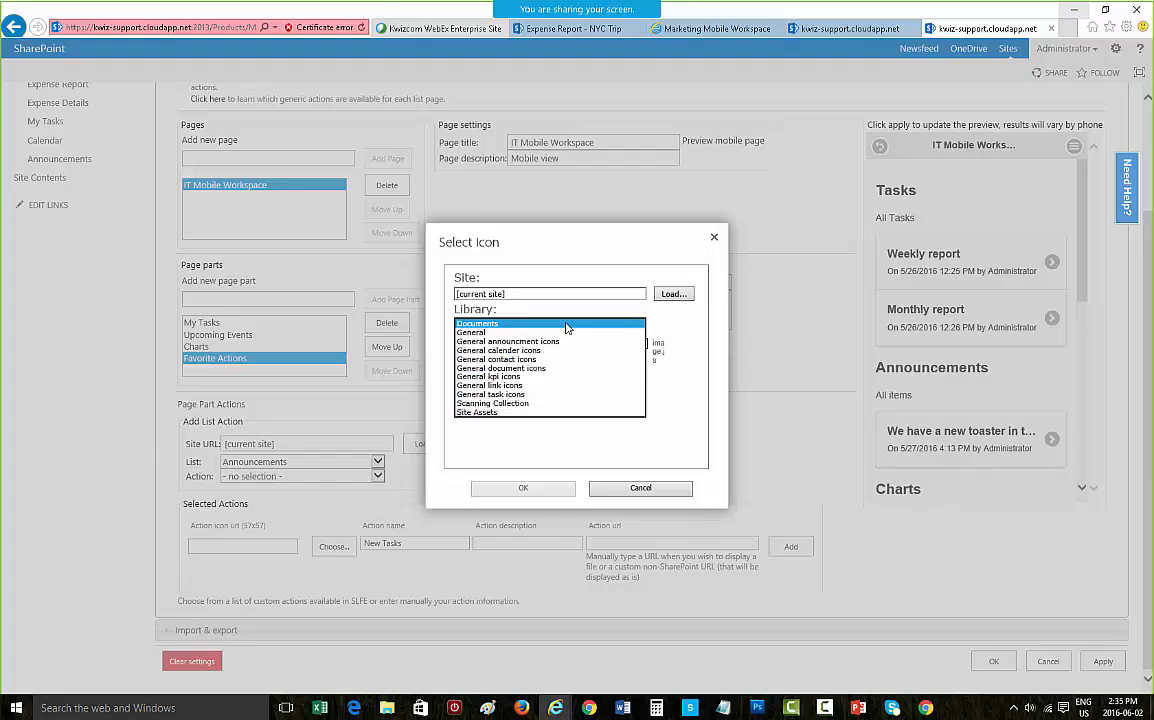
pyautogui.click(535, 393)
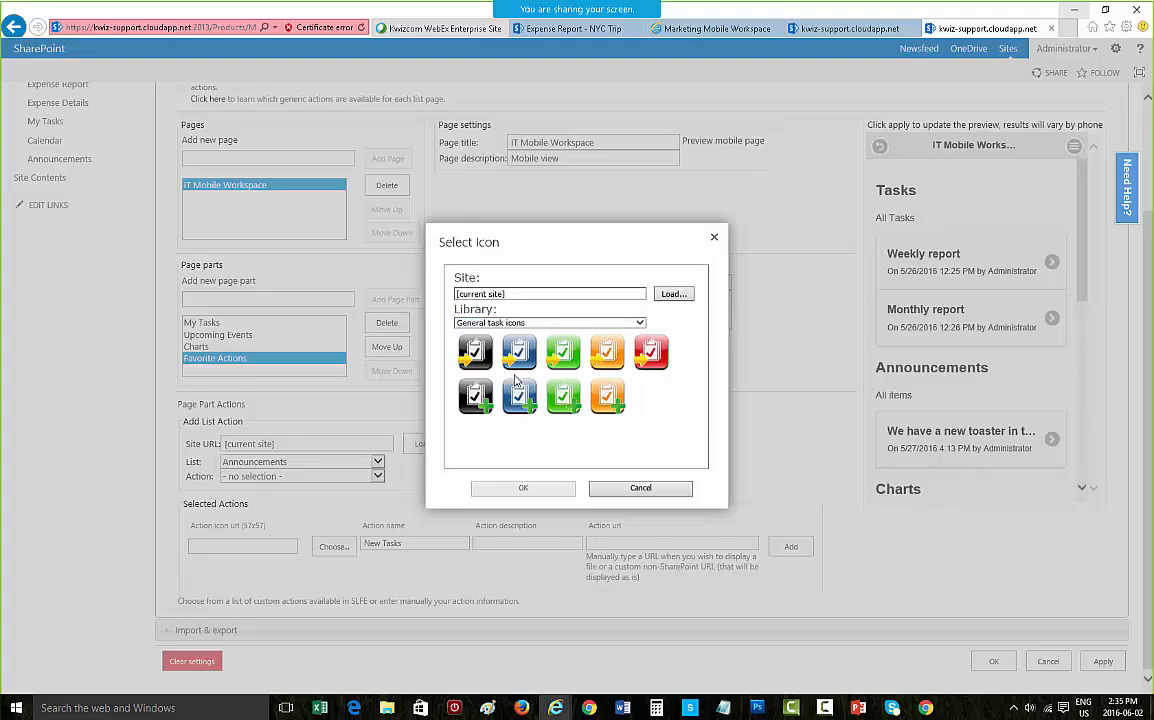
pyautogui.click(651, 352)
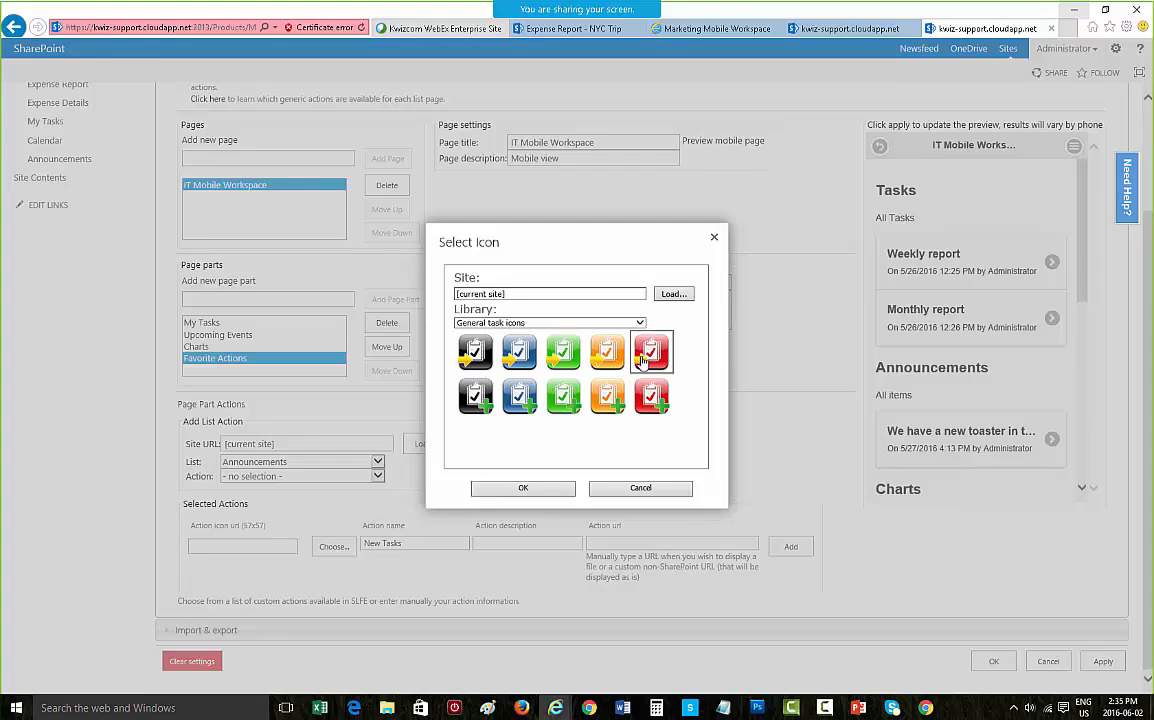
pyautogui.click(539, 489)
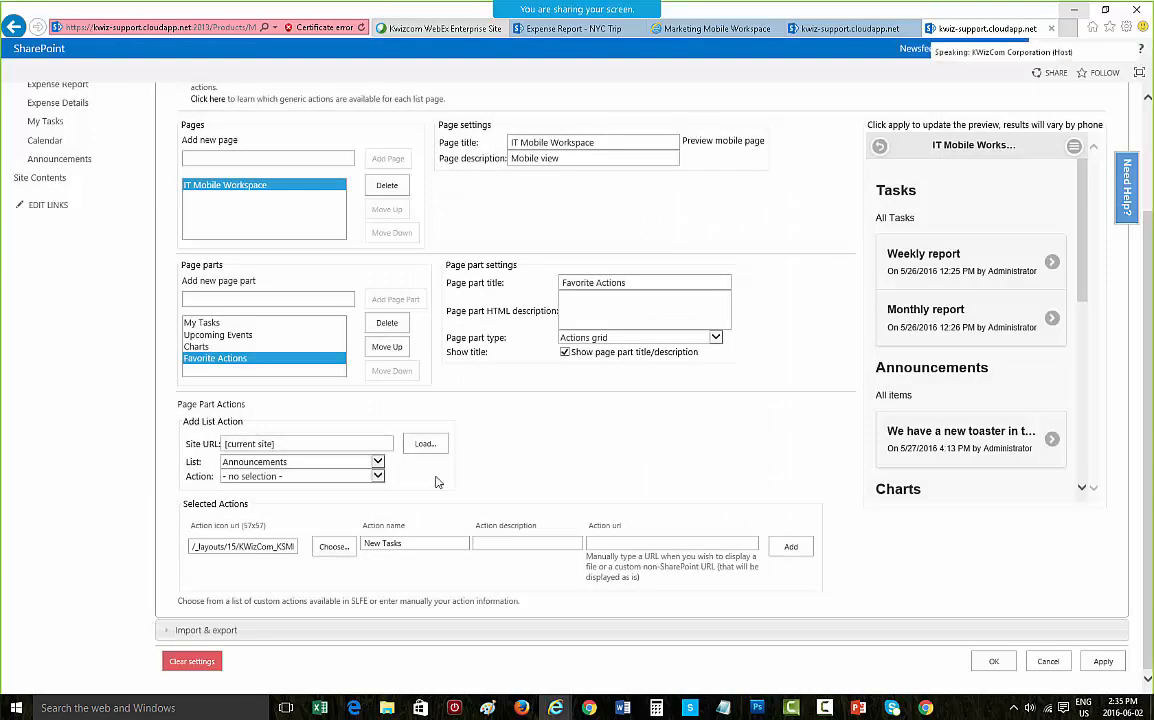
# Step: Add a New Item action for the My Tasks list to the Favorite Actions page part
pyautogui.click(262, 462)
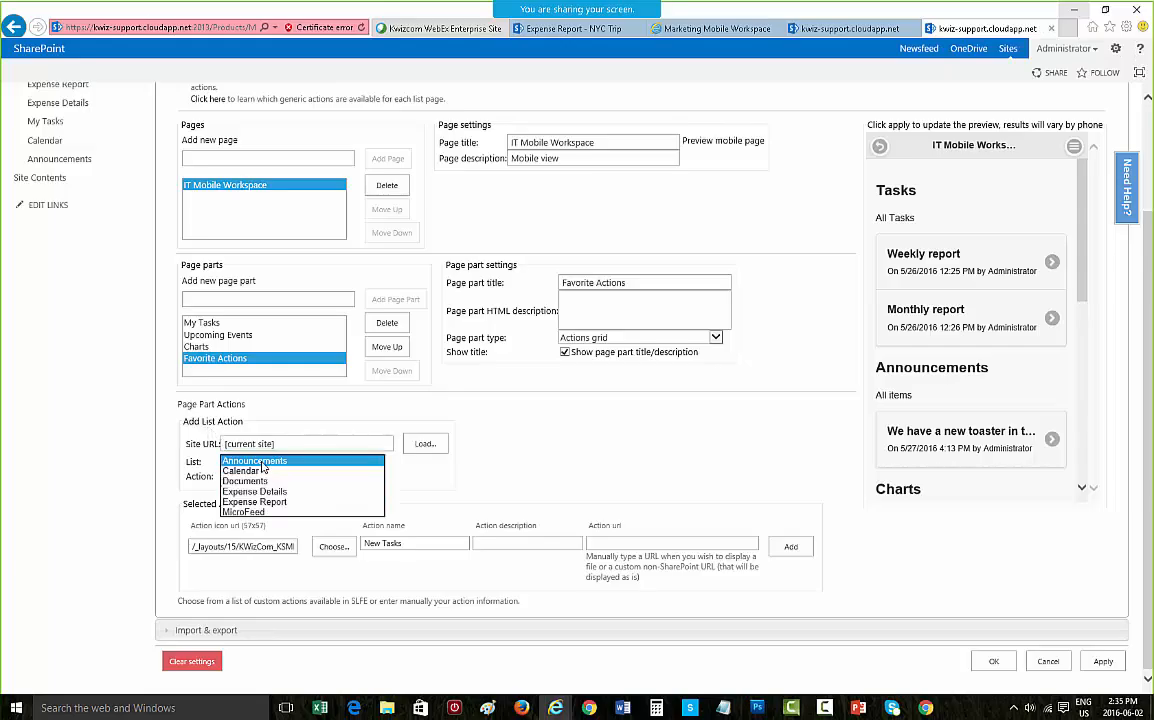
pyautogui.click(276, 522)
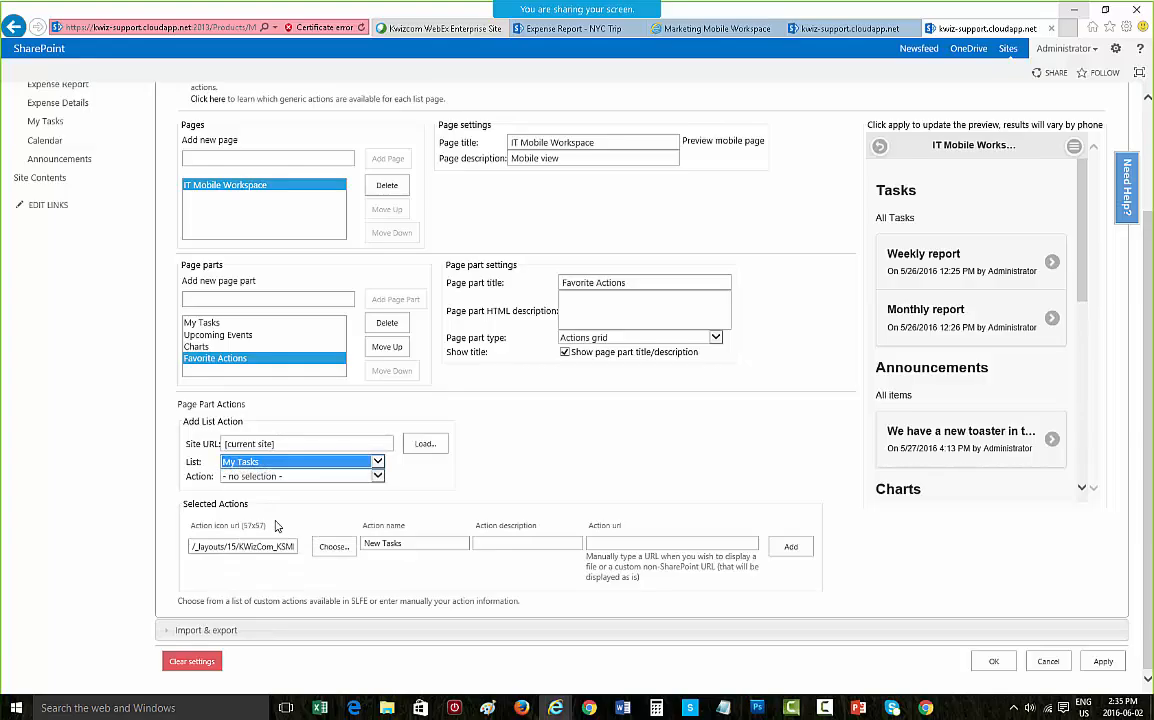
pyautogui.click(298, 477)
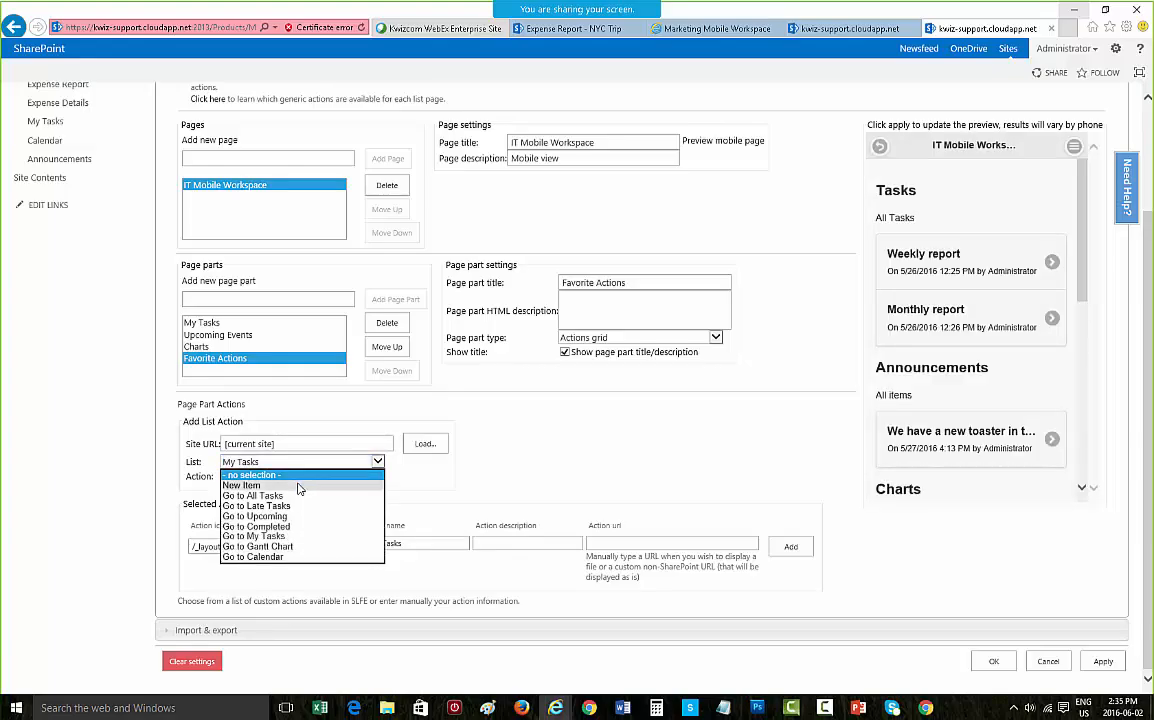
pyautogui.click(298, 487)
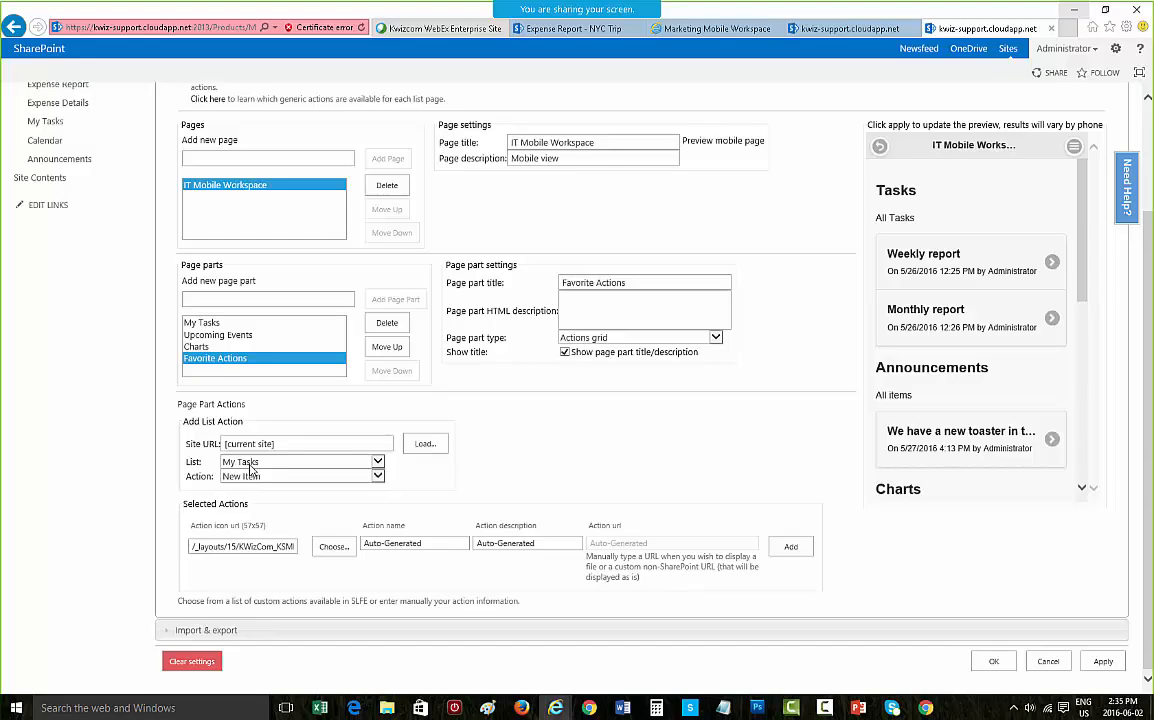
pyautogui.click(790, 549)
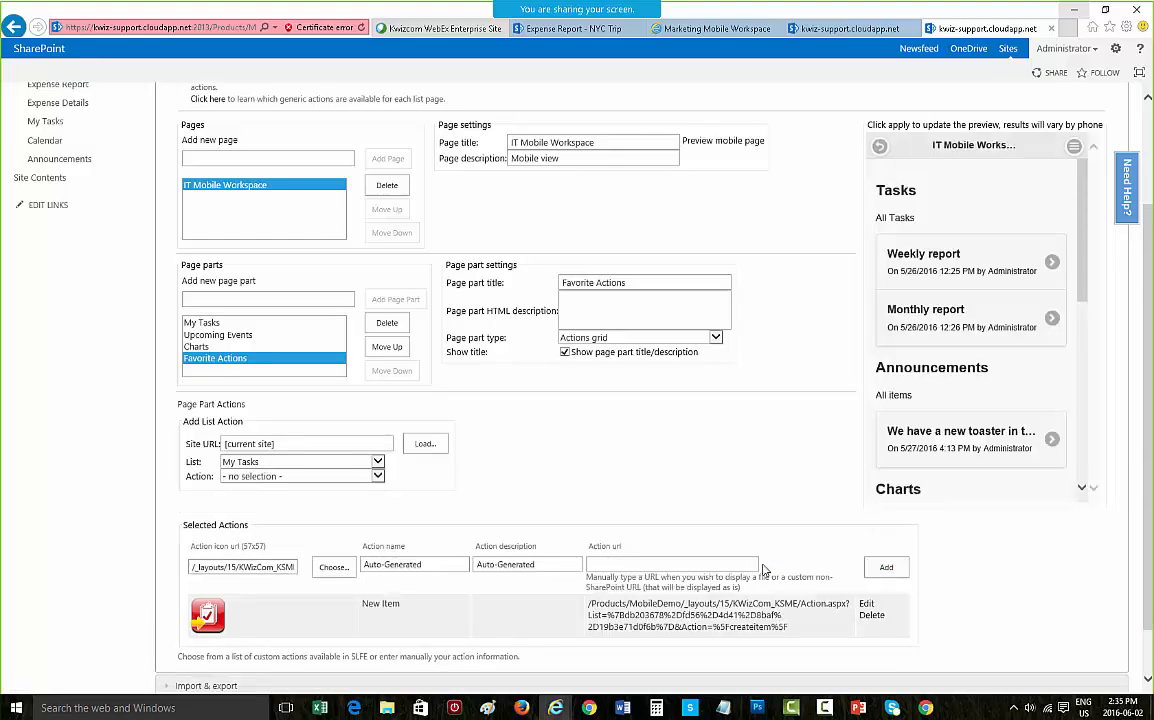
# Step: Name a new action Team Forum and choose the black icon from the General announcement icons library
pyautogui.scroll(-3, 976, 489)
pyautogui.scroll(-1, 1003, 523)
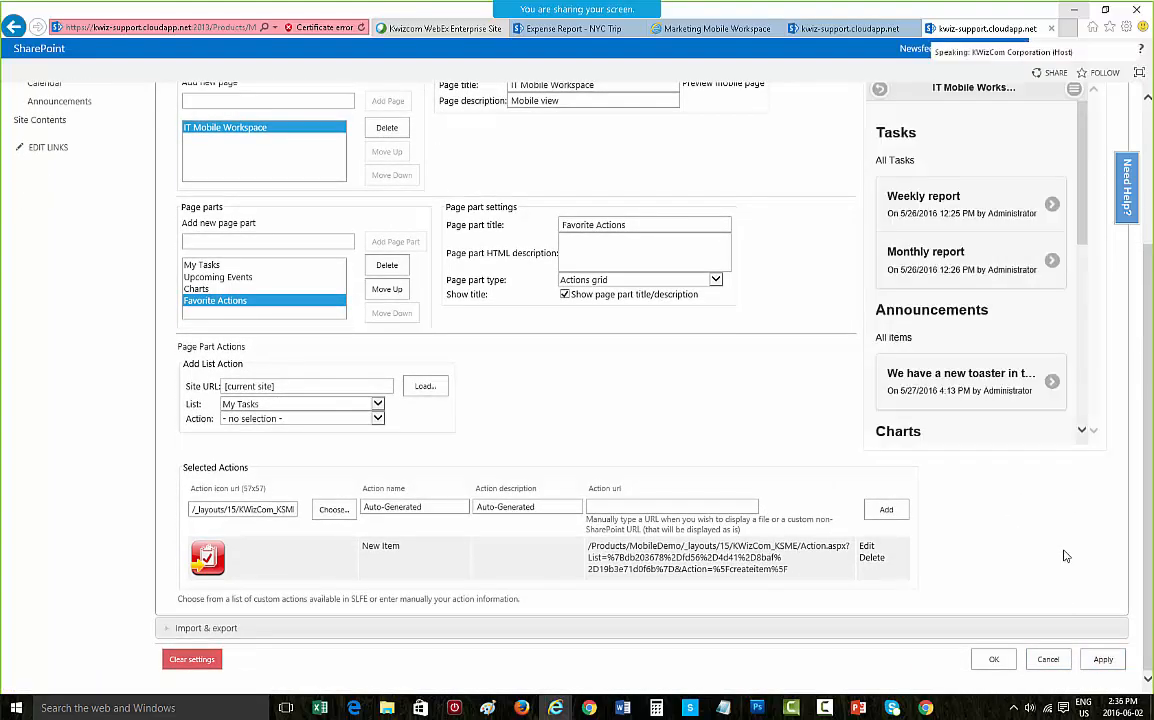
pyautogui.scroll(-5, 1083, 224)
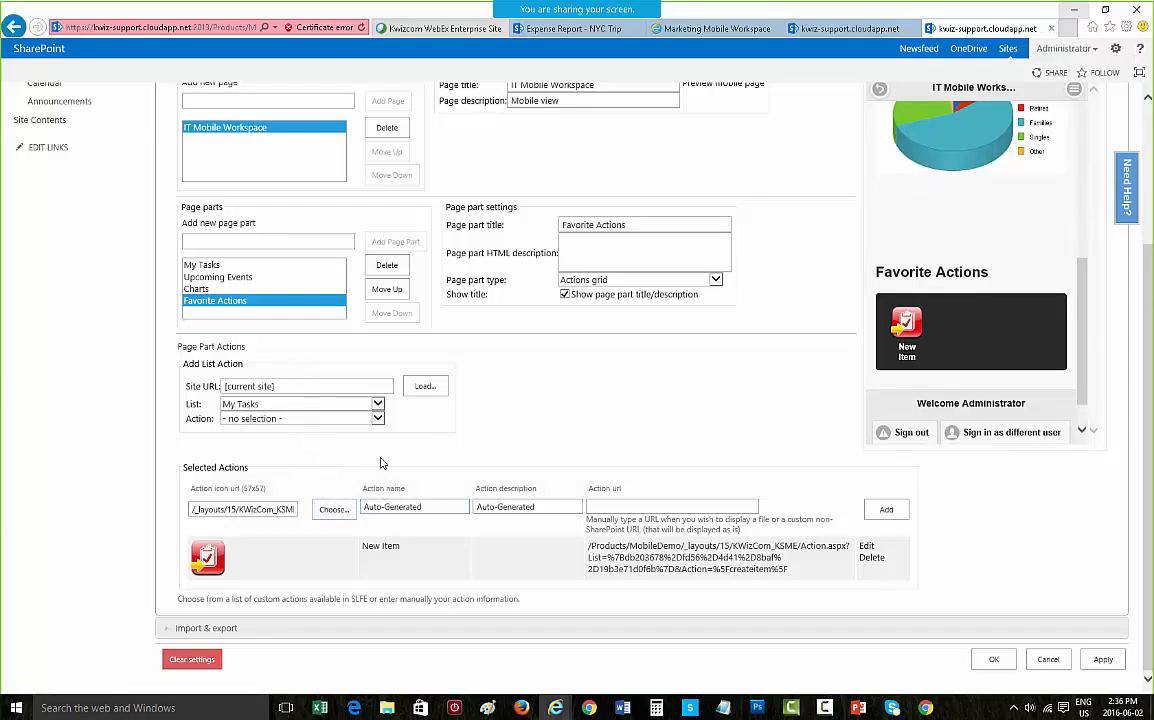
pyautogui.moveTo(418, 507); pyautogui.dragTo(298, 497)
pyautogui.press('BackSpace')
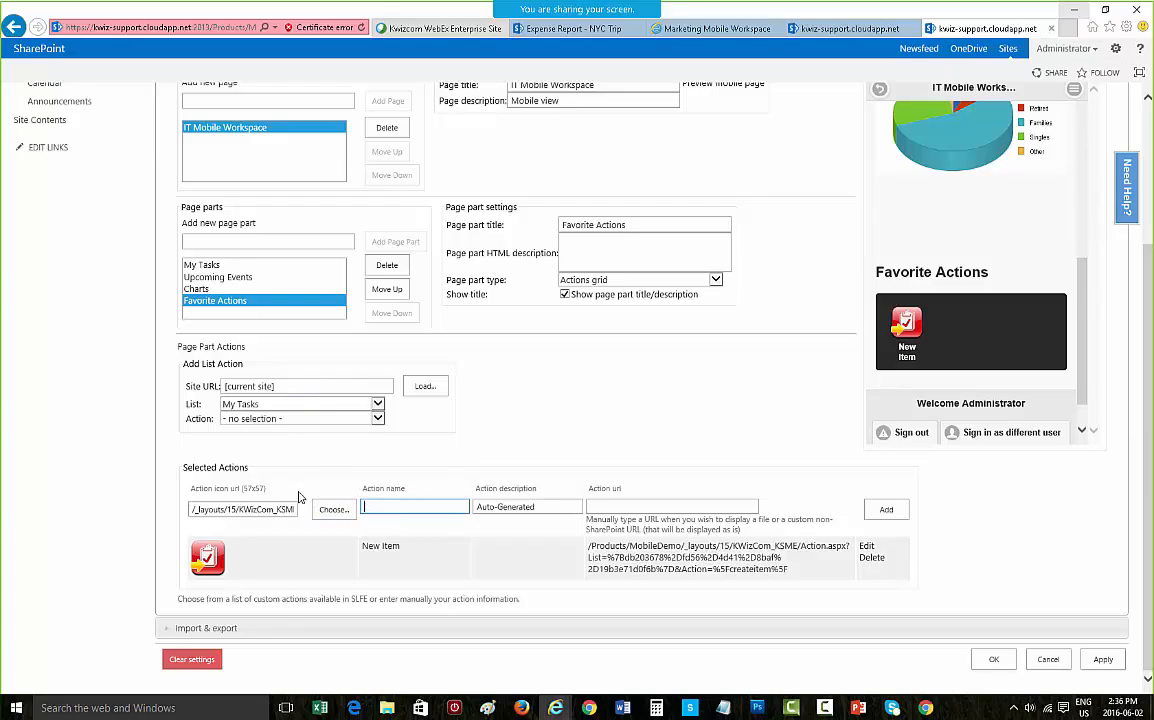
pyautogui.write('Team Forum')
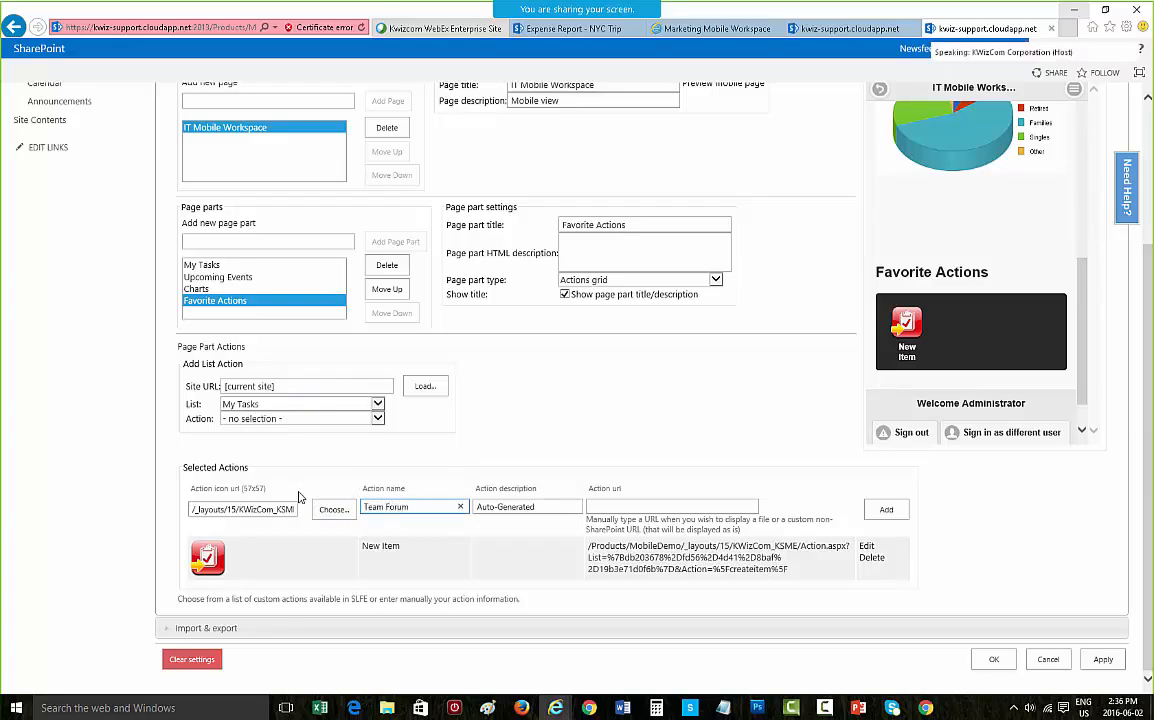
pyautogui.click(333, 509)
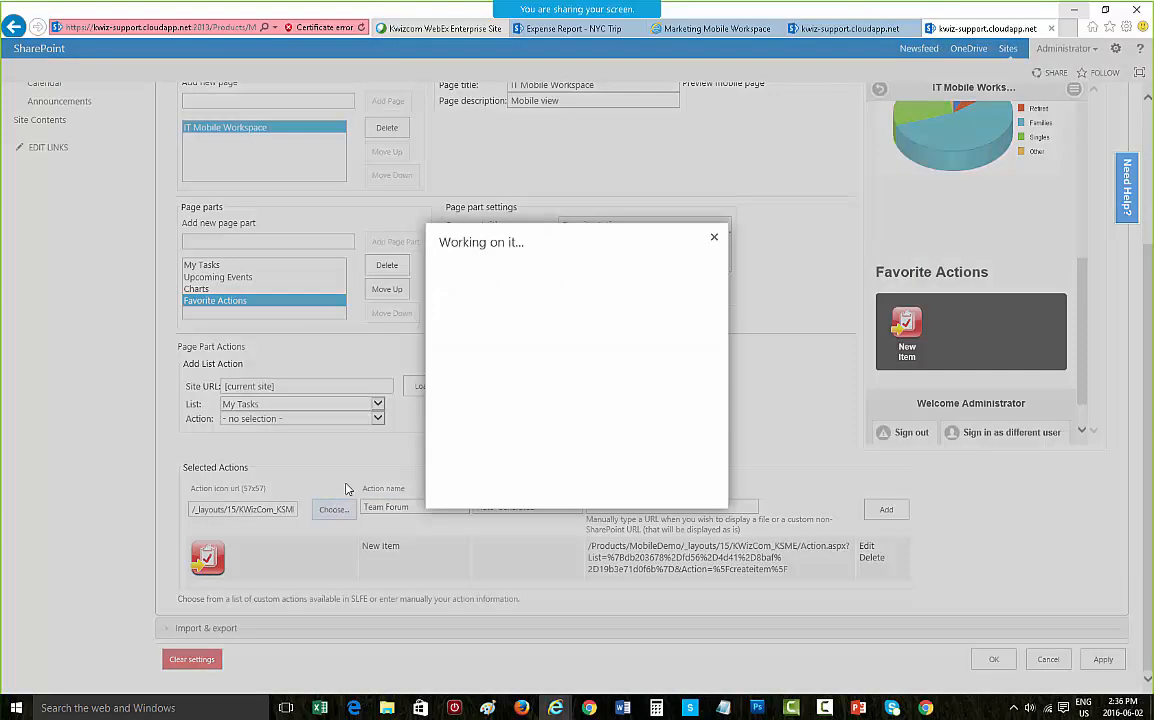
pyautogui.click(512, 323)
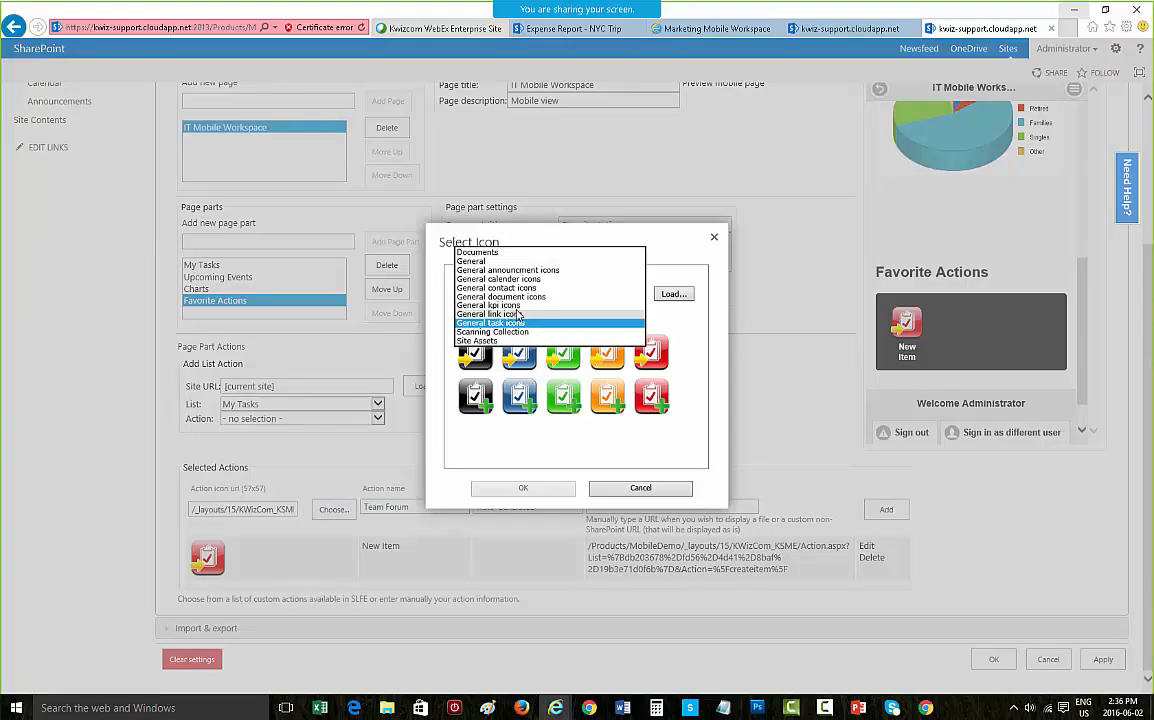
pyautogui.click(515, 270)
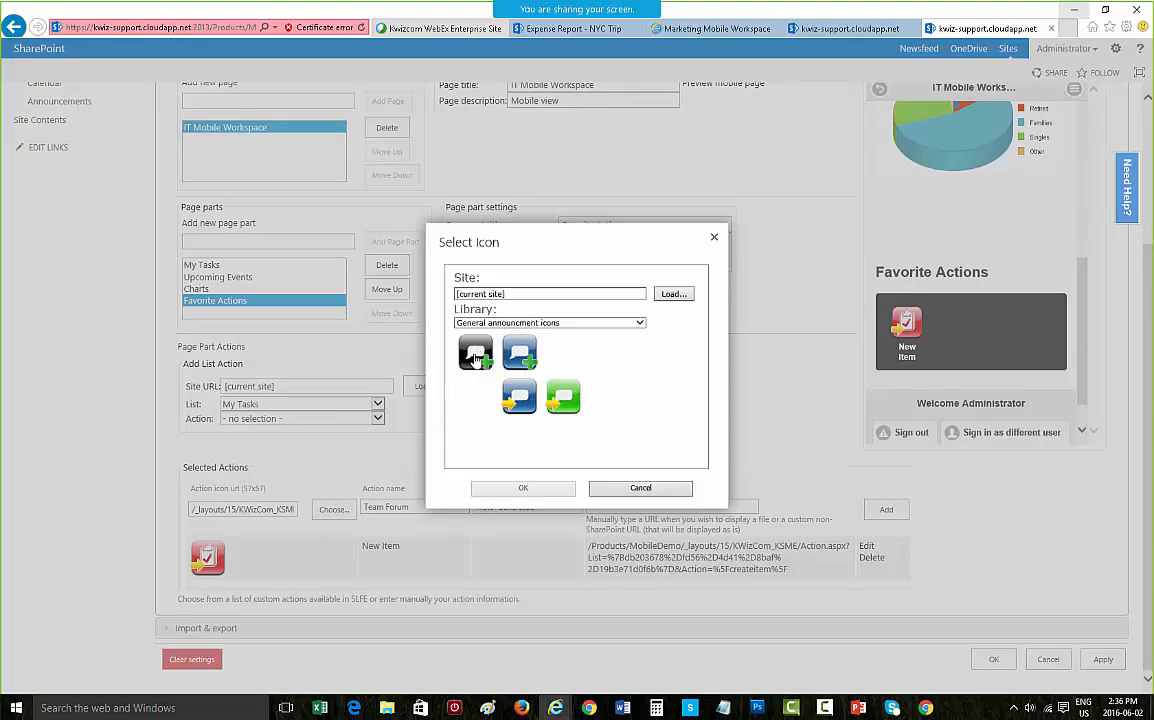
pyautogui.click(475, 352)
pyautogui.click(491, 491)
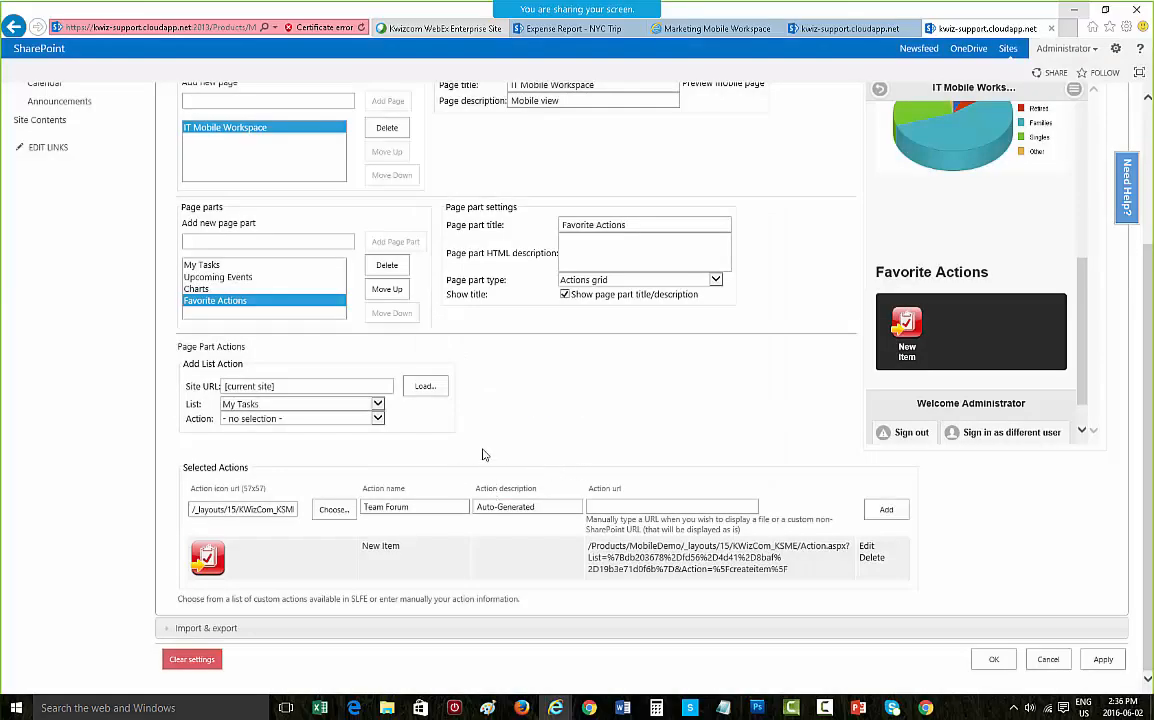
# Step: Add a New Item action for the Team Discussions list to the selected actions
pyautogui.click(361, 410)
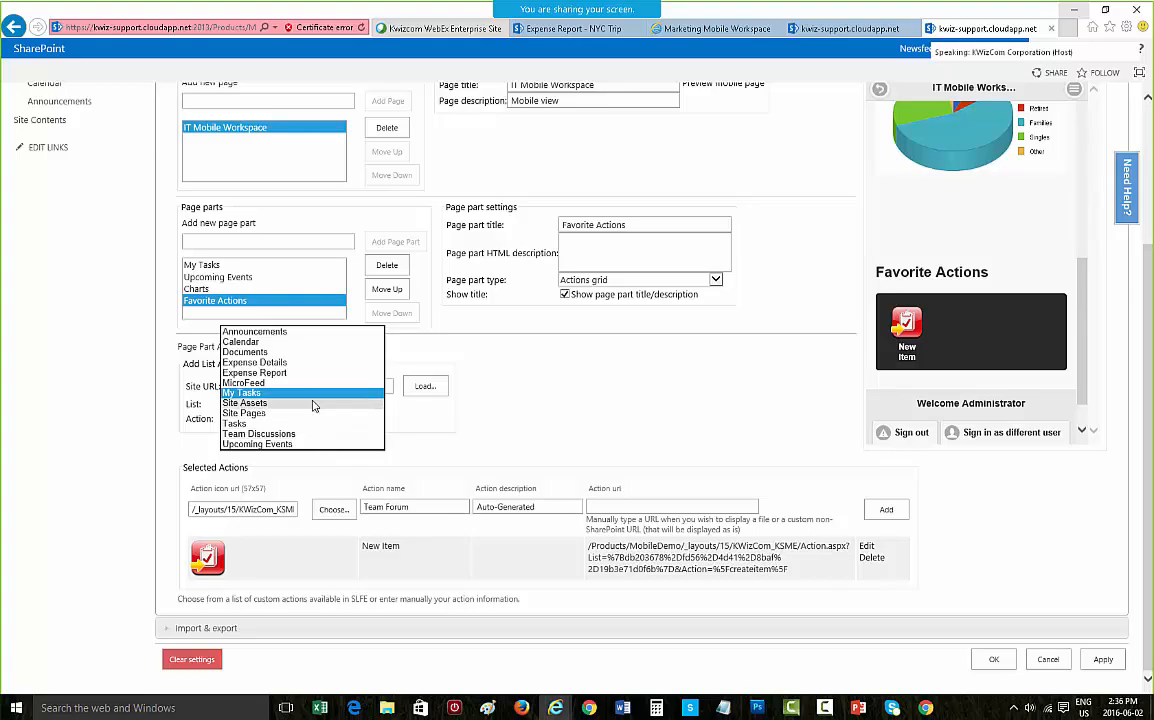
pyautogui.click(304, 433)
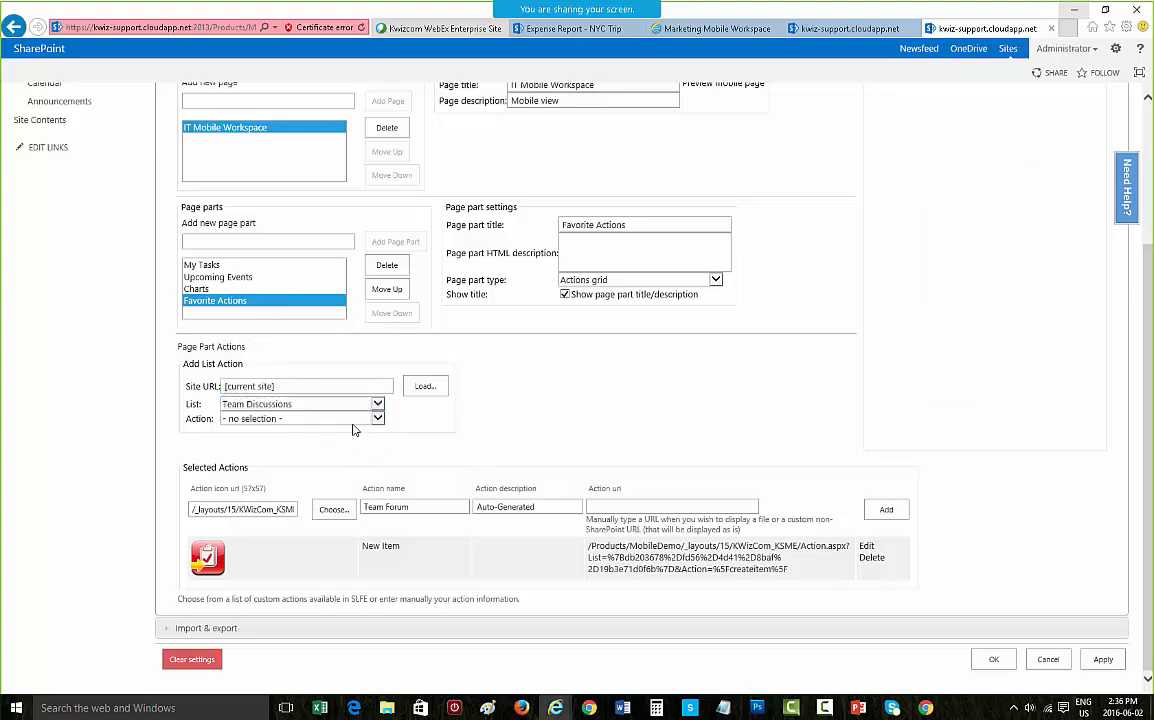
pyautogui.click(352, 419)
pyautogui.click(353, 420)
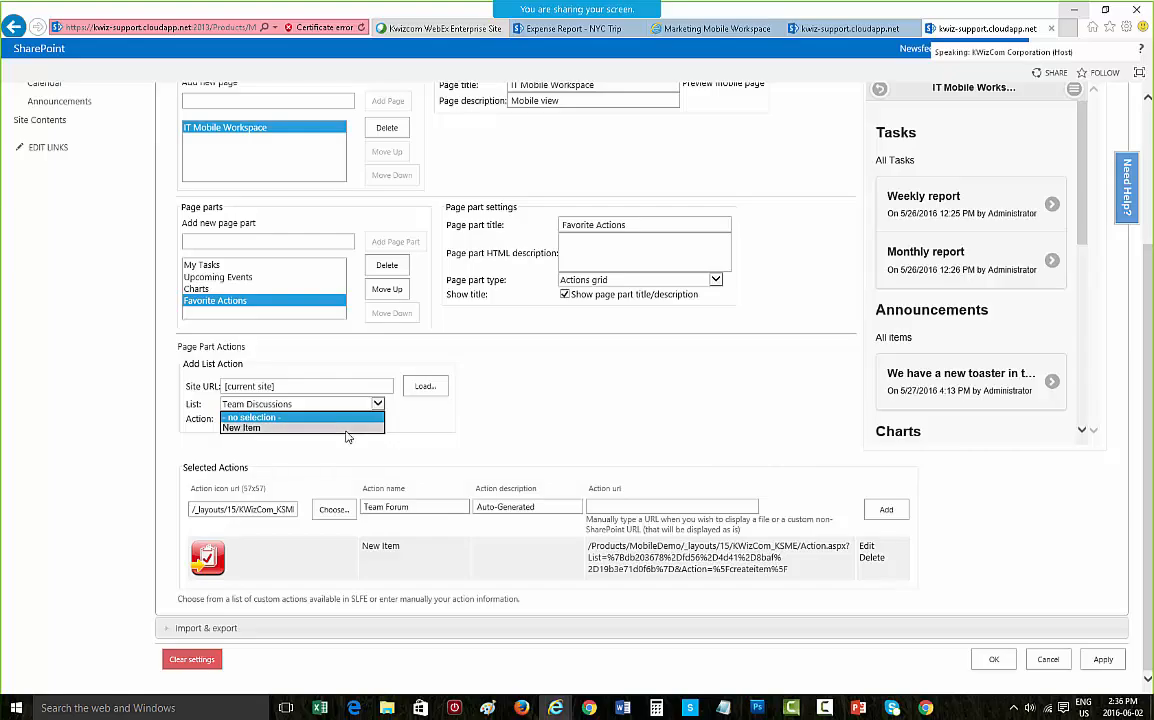
pyautogui.click(346, 430)
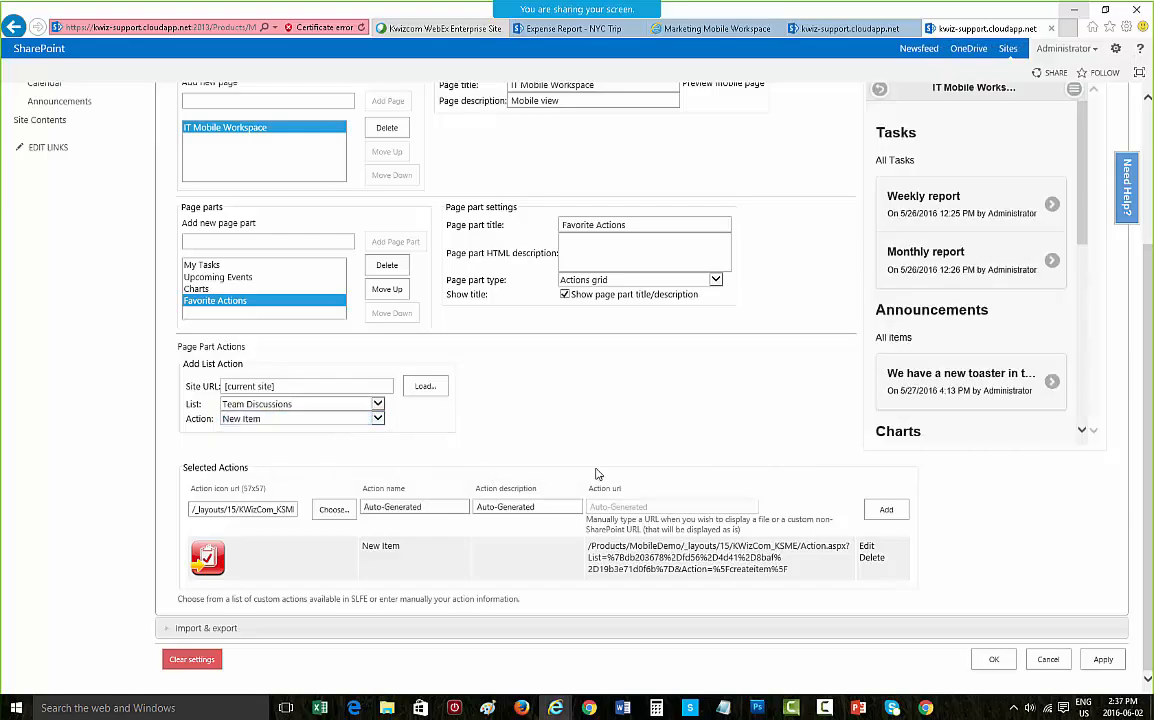
pyautogui.click(887, 511)
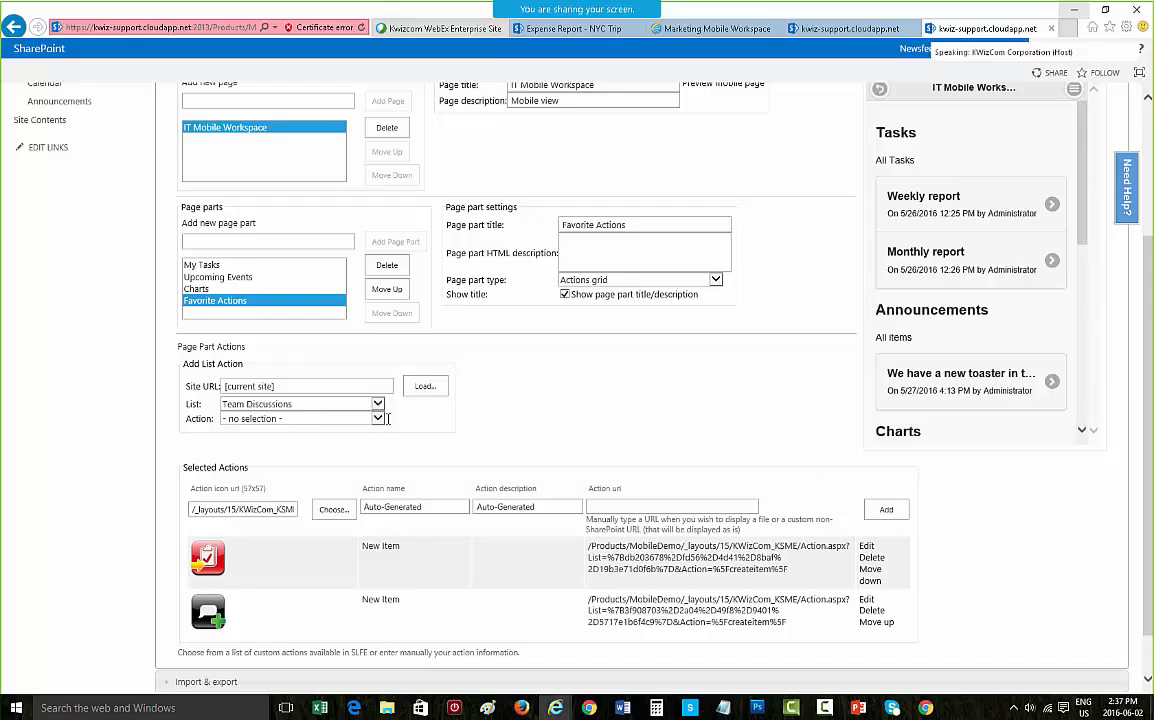
# Step: Name a new action Expense Report and choose the black arrow icon from the General kpi icons library
pyautogui.moveTo(432, 507); pyautogui.dragTo(178, 478)
pyautogui.write('Expense Report')
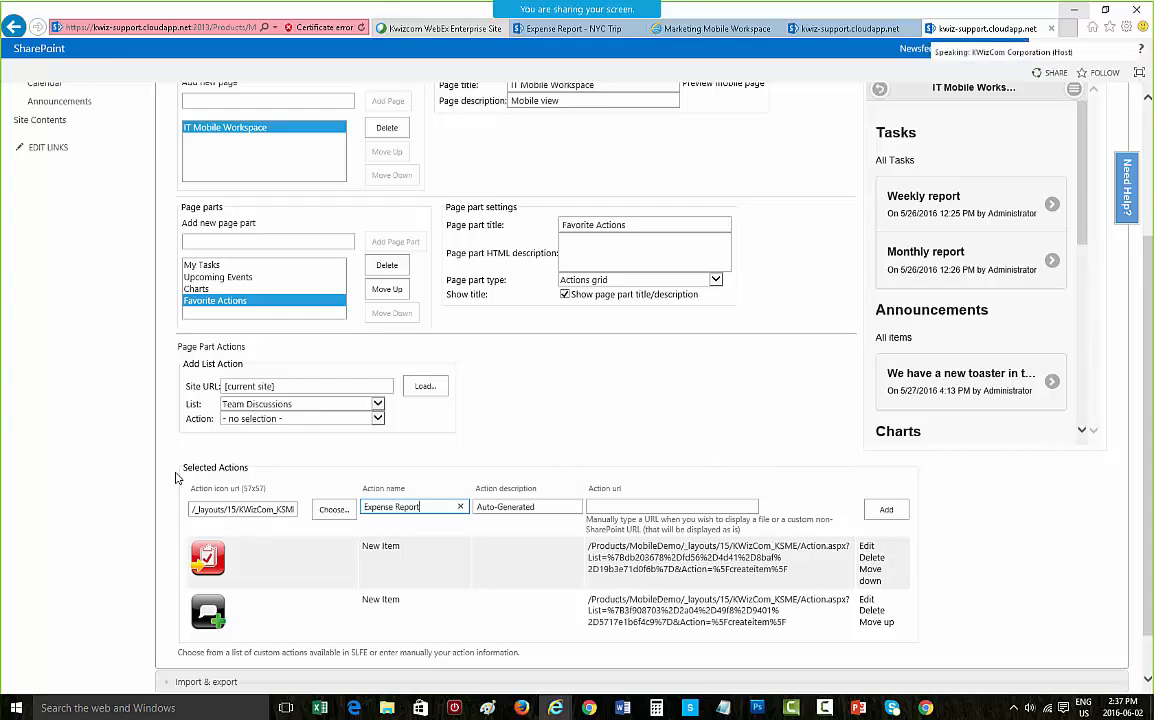
pyautogui.click(333, 509)
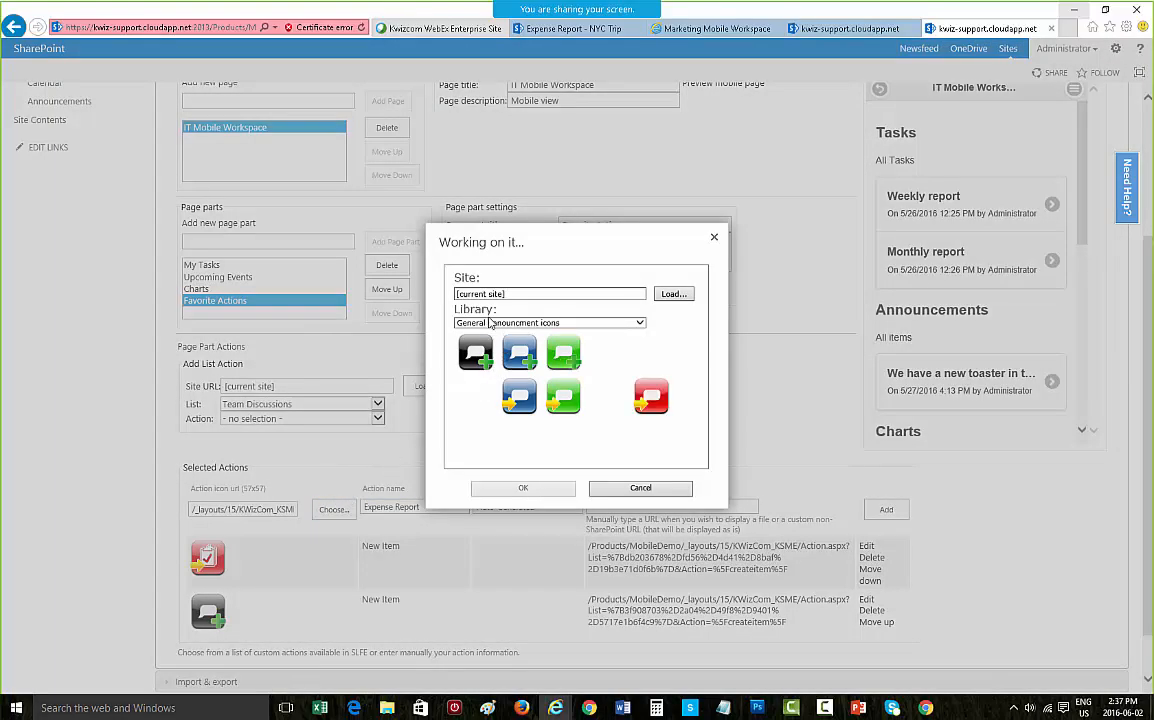
pyautogui.click(493, 322)
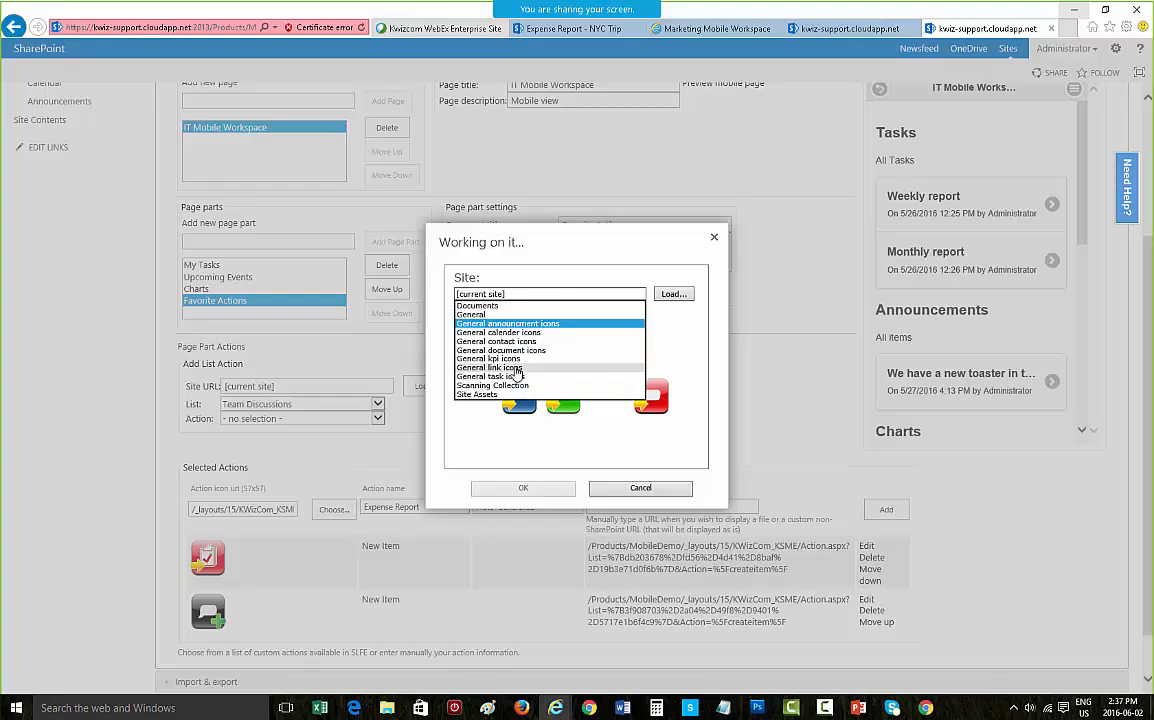
pyautogui.click(515, 360)
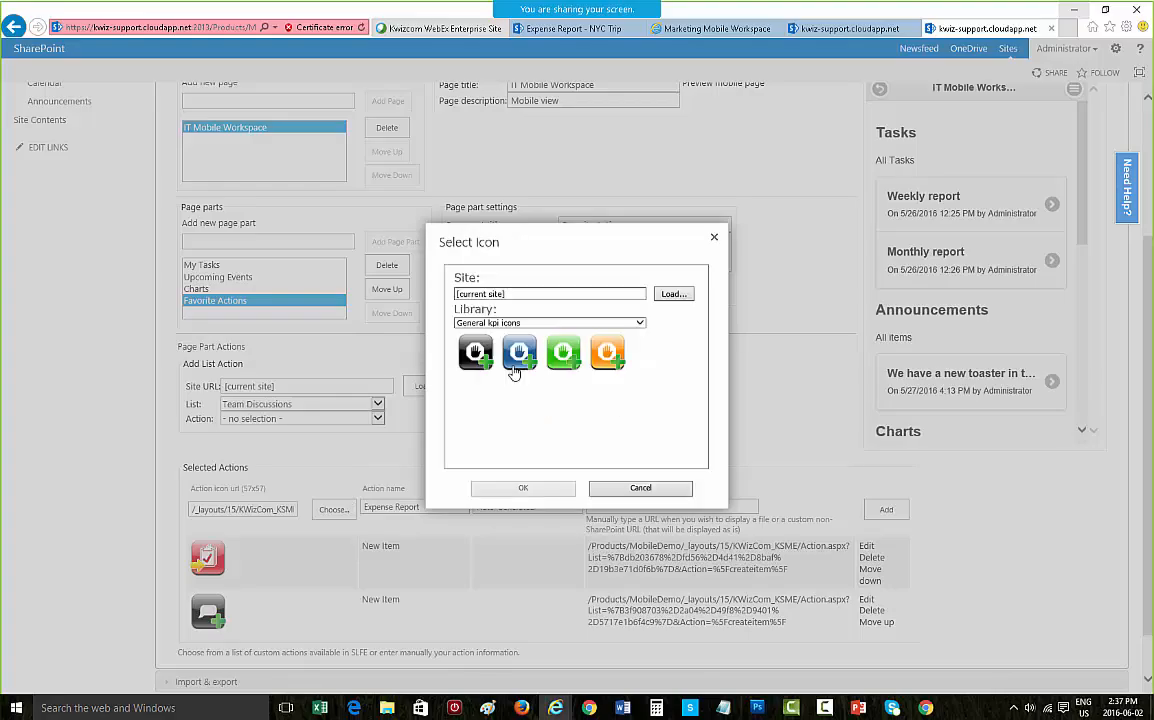
pyautogui.click(478, 398)
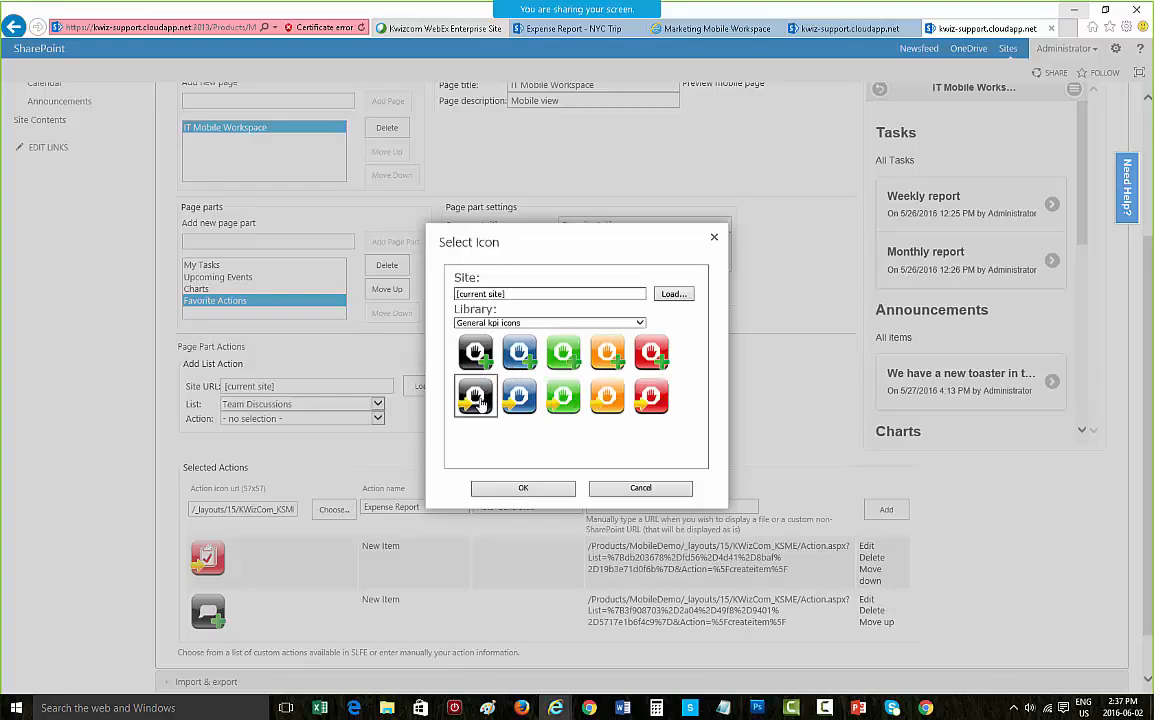
pyautogui.click(505, 488)
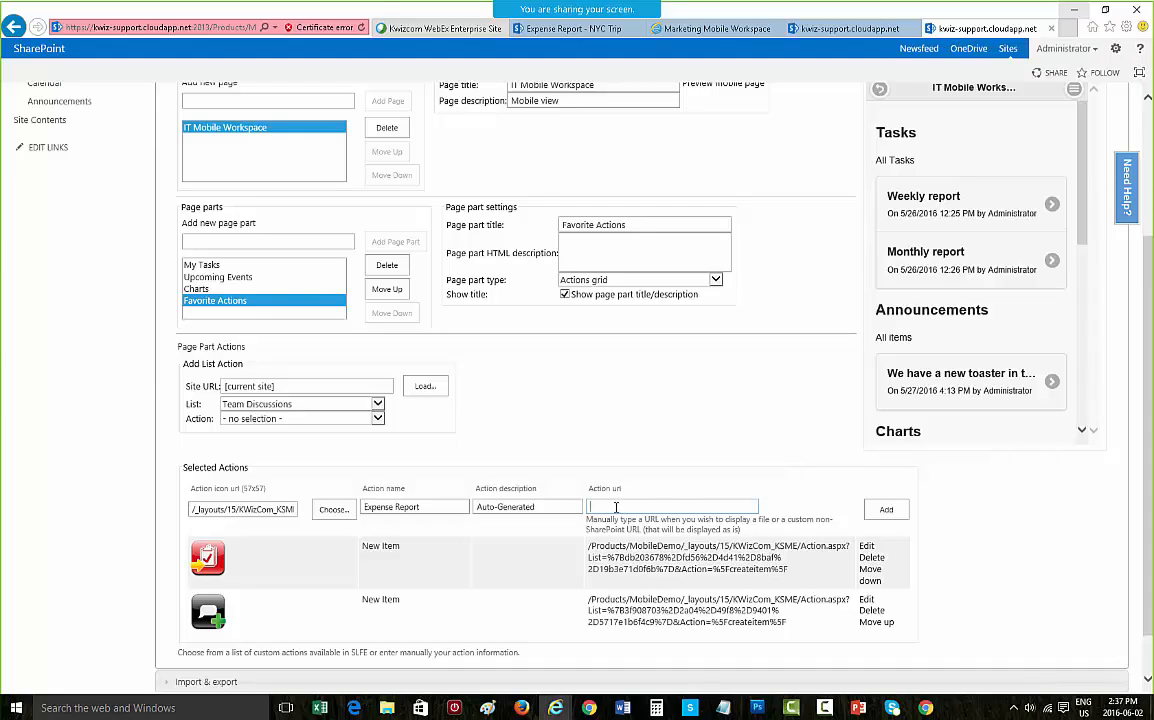
# Step: Paste the Expense Report list URL as the action URL and add the action
pyautogui.click(619, 505)
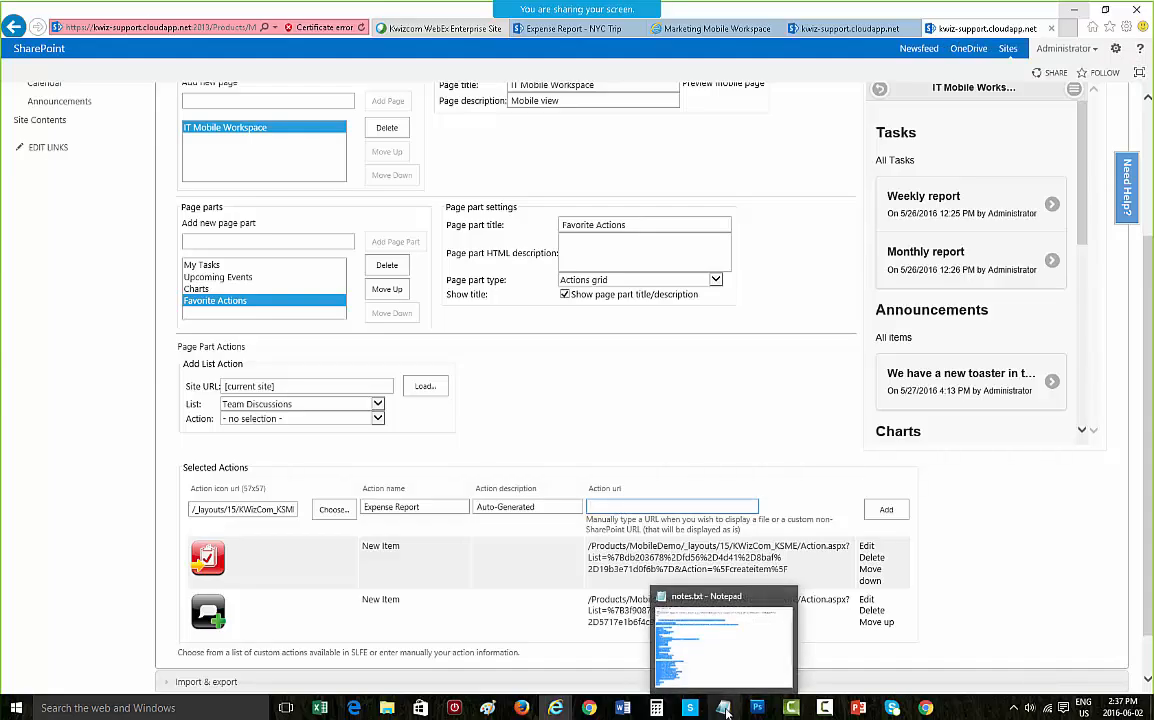
pyautogui.click(626, 507)
pyautogui.hotkey('ctrl', 'v')
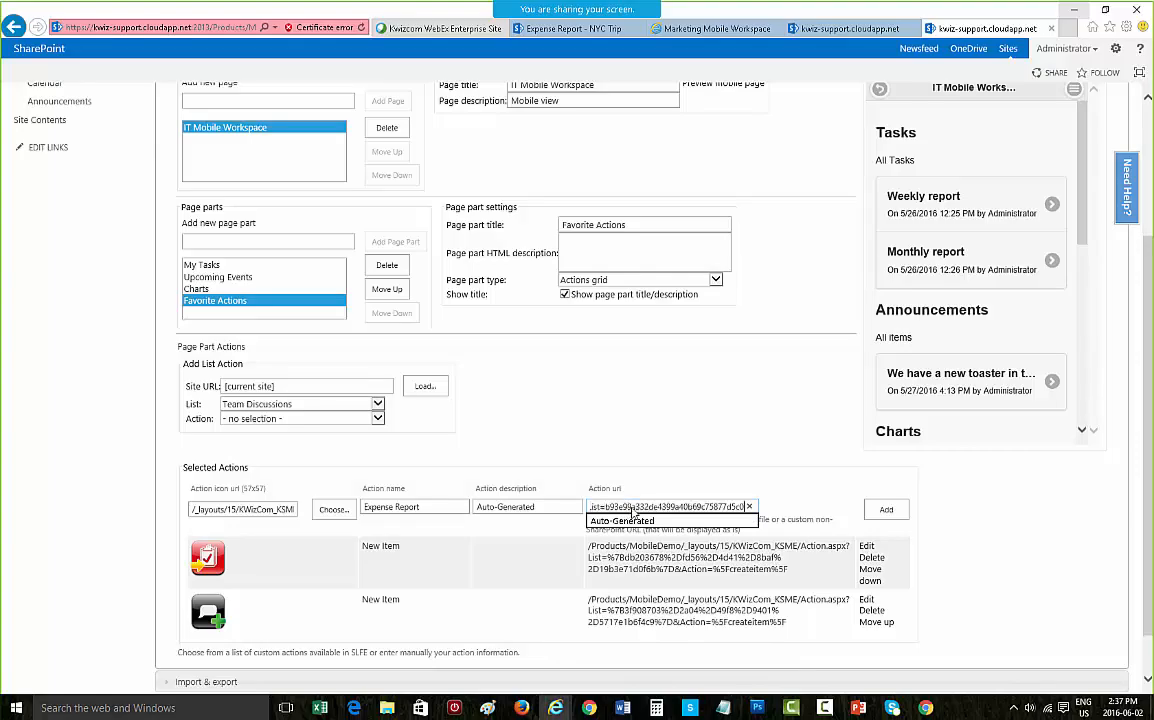
pyautogui.click(886, 510)
# Step: Name a new action Calendar and choose the green icon from the General calender icons library
pyautogui.scroll(-1, 559, 538)
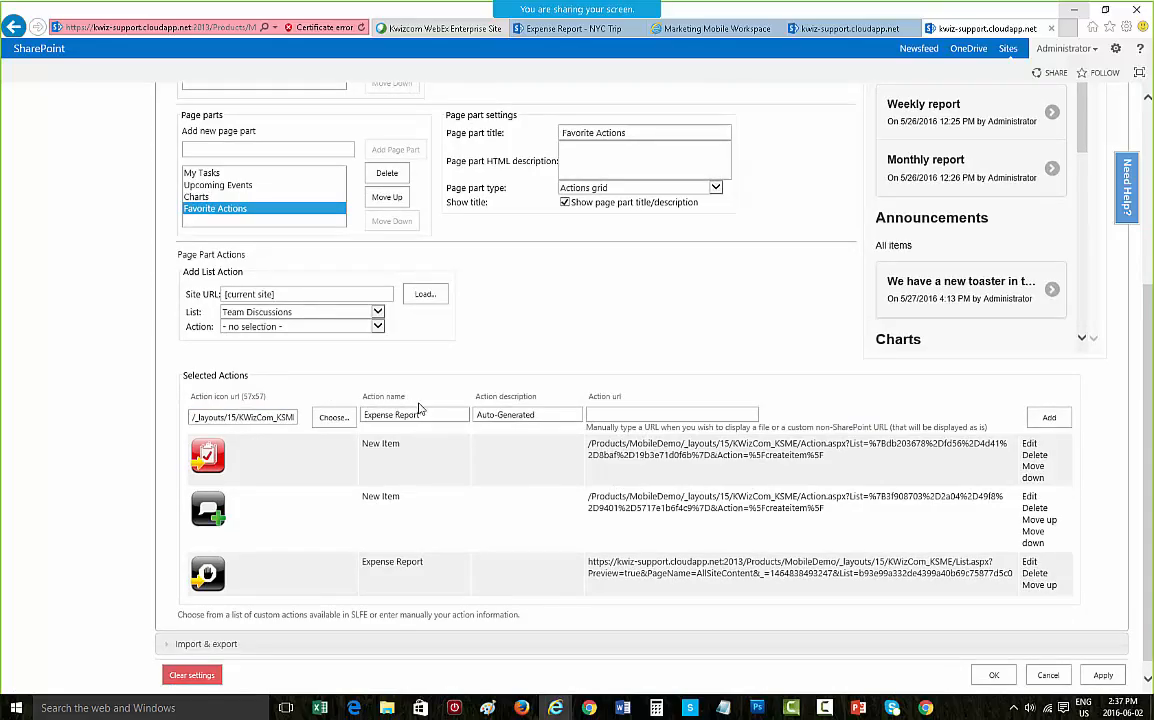
pyautogui.moveTo(416, 415); pyautogui.dragTo(252, 398)
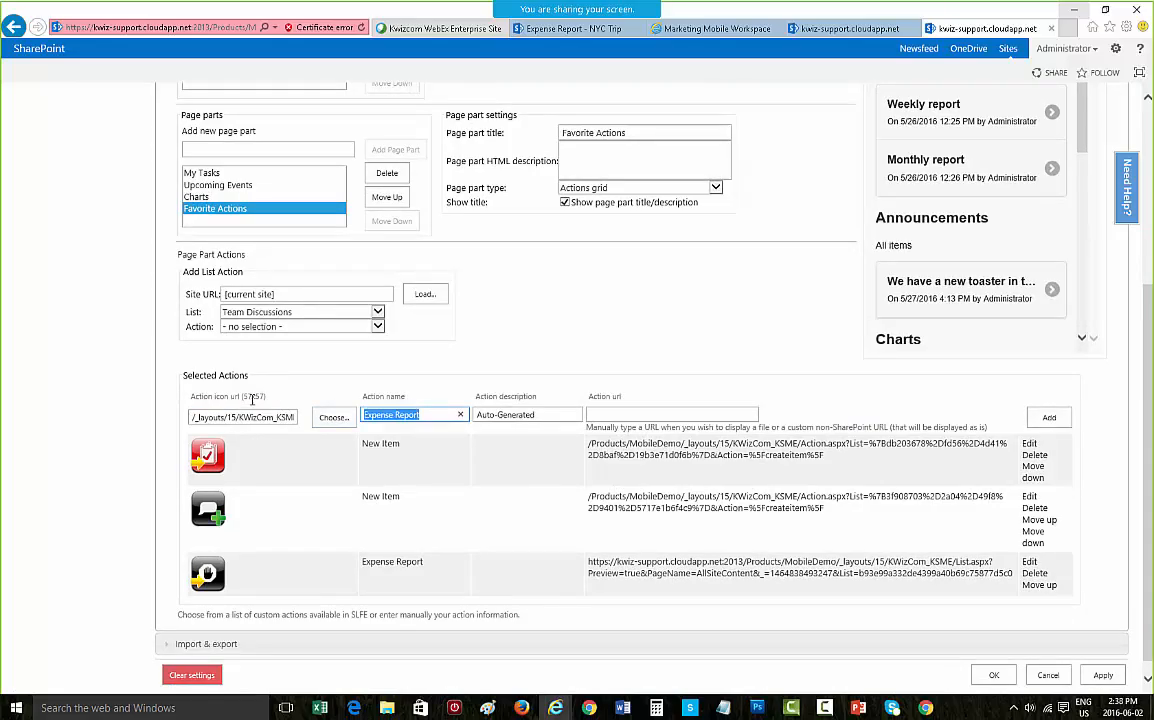
pyautogui.write('Calendar')
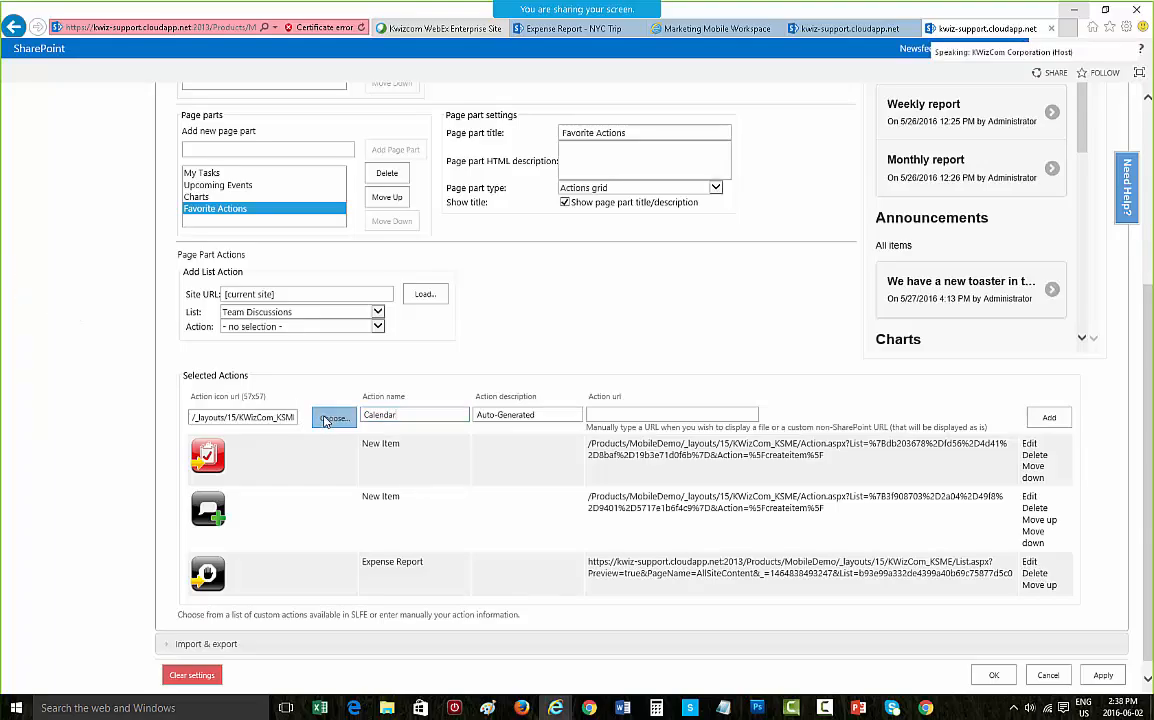
pyautogui.click(325, 416)
pyautogui.click(569, 324)
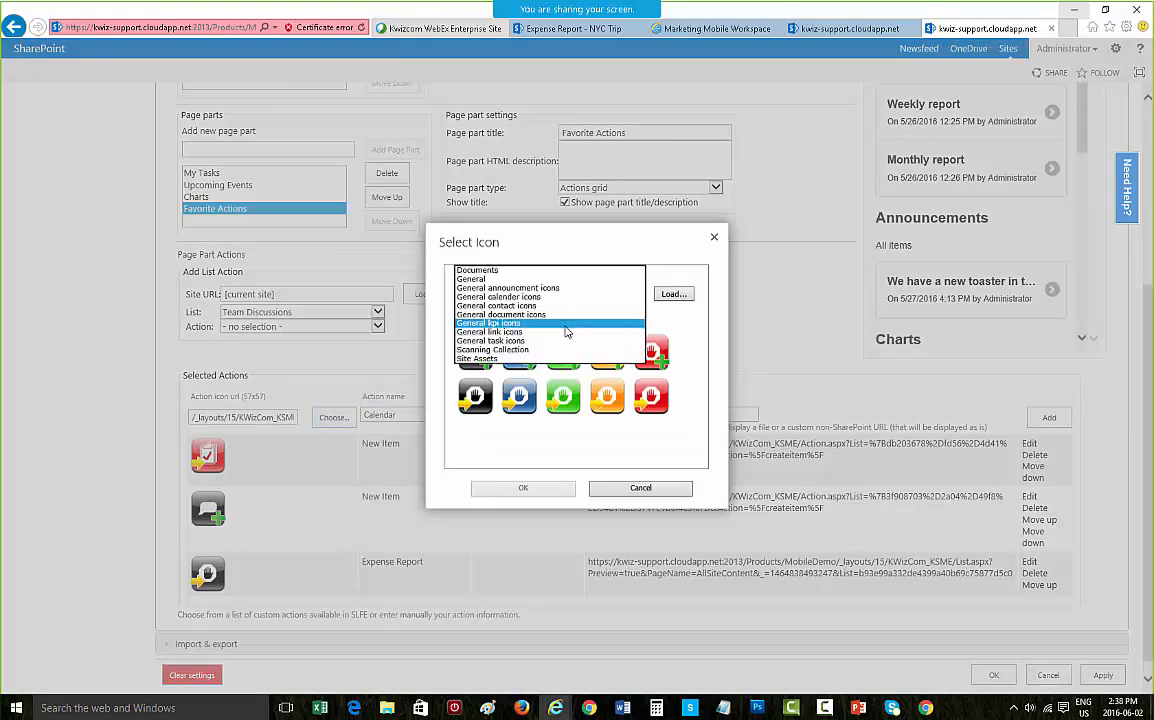
pyautogui.click(548, 297)
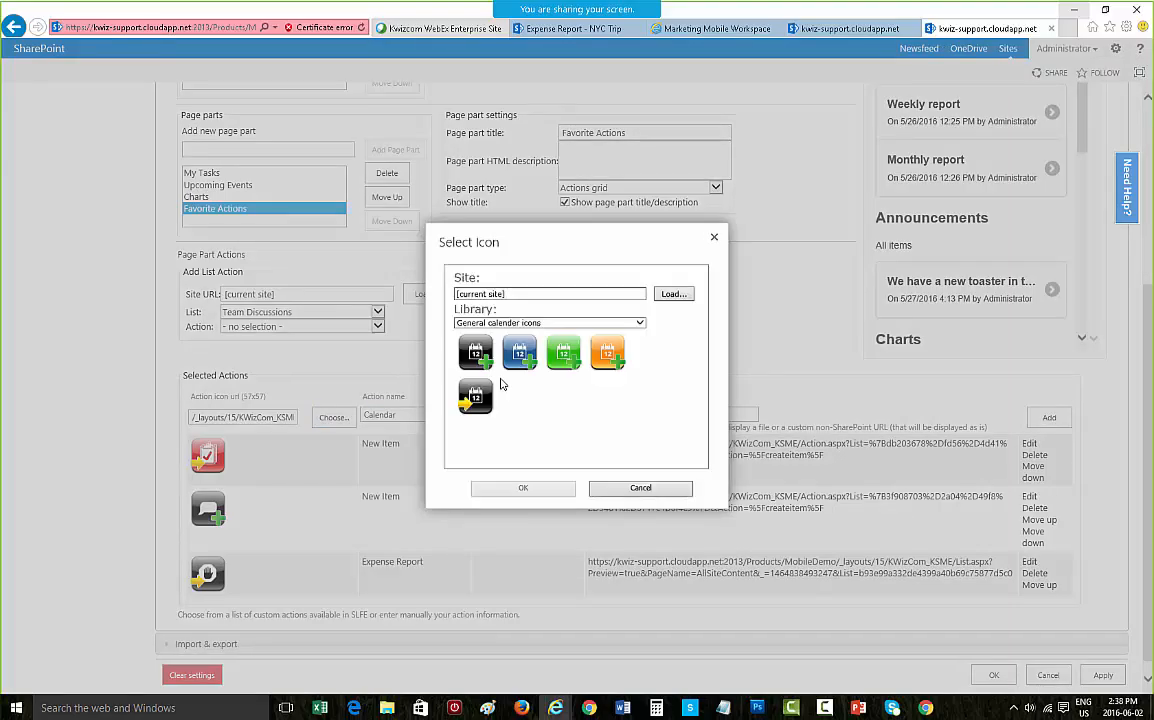
pyautogui.click(484, 357)
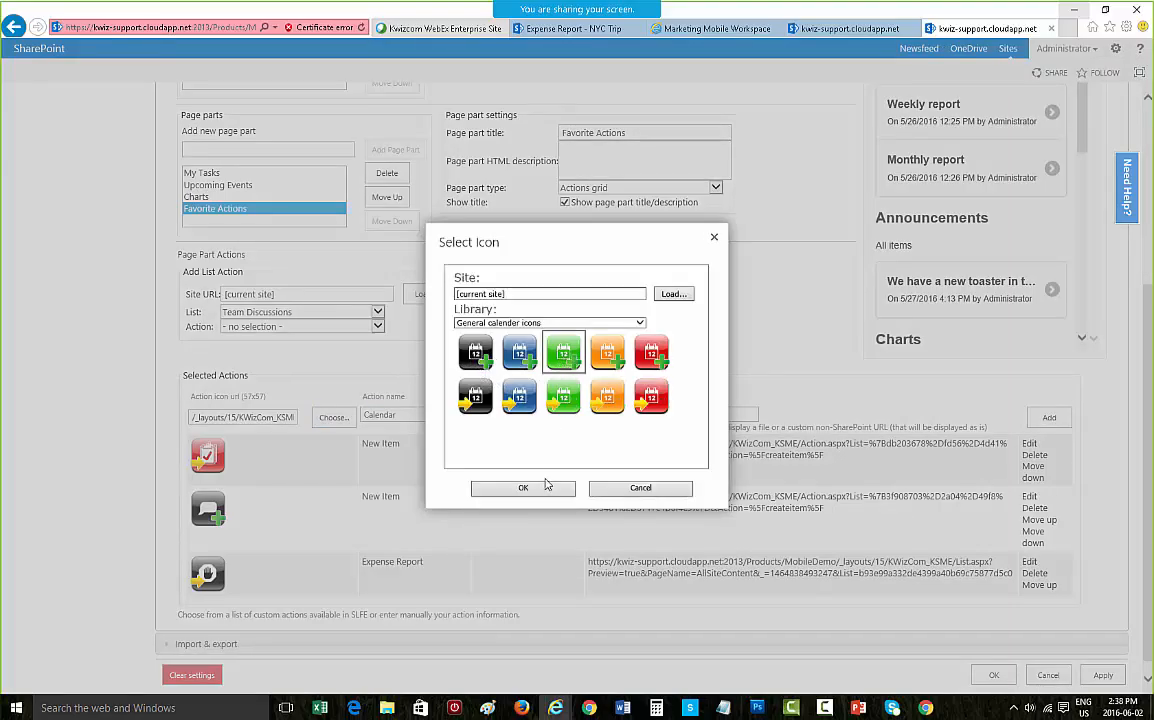
pyautogui.click(543, 488)
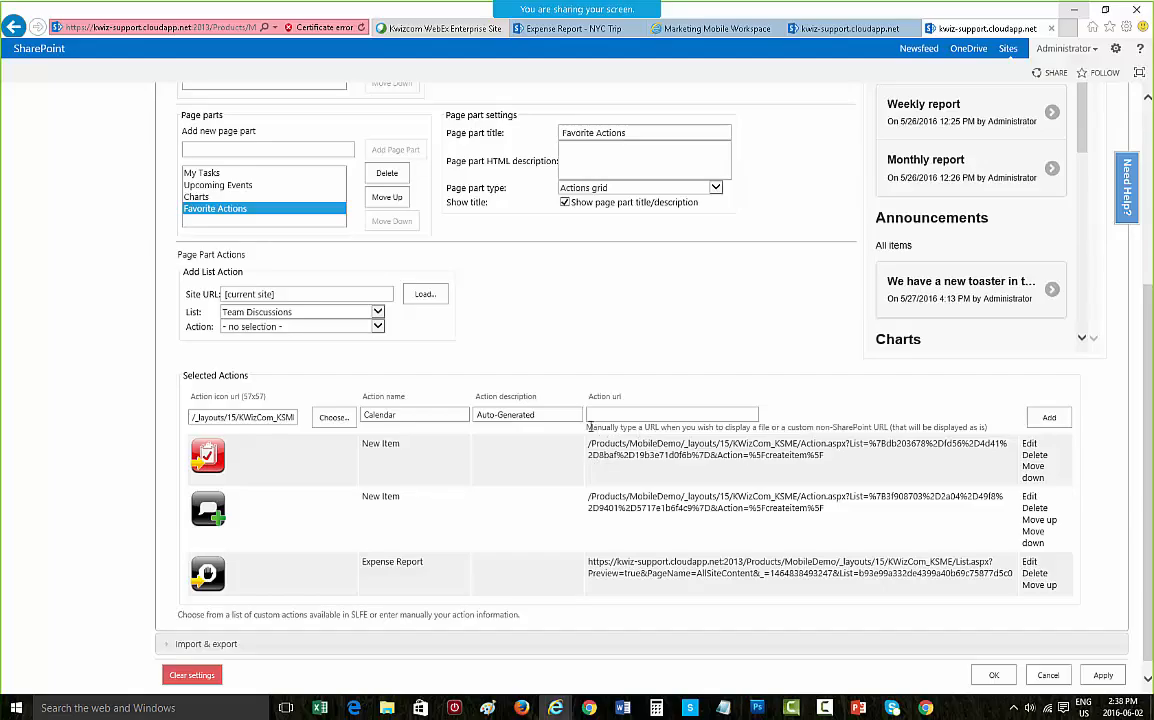
# Step: Add a Go to All Events action for the Calendar list to the selected actions
pyautogui.click(322, 312)
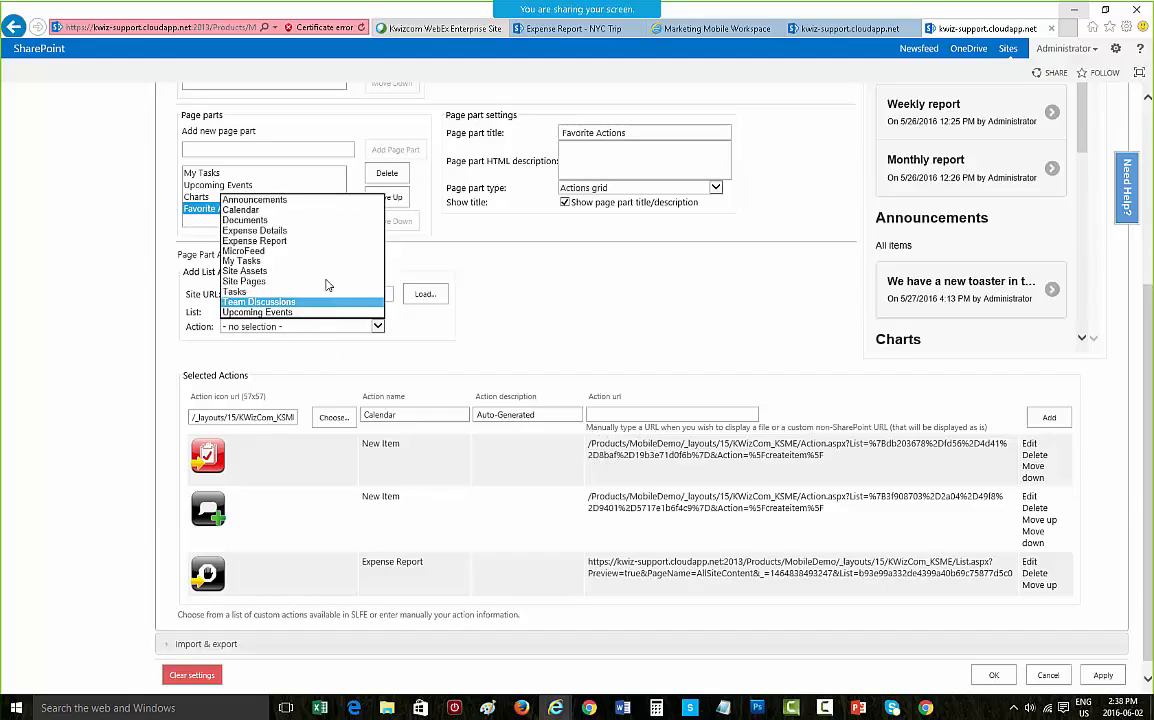
pyautogui.click(337, 210)
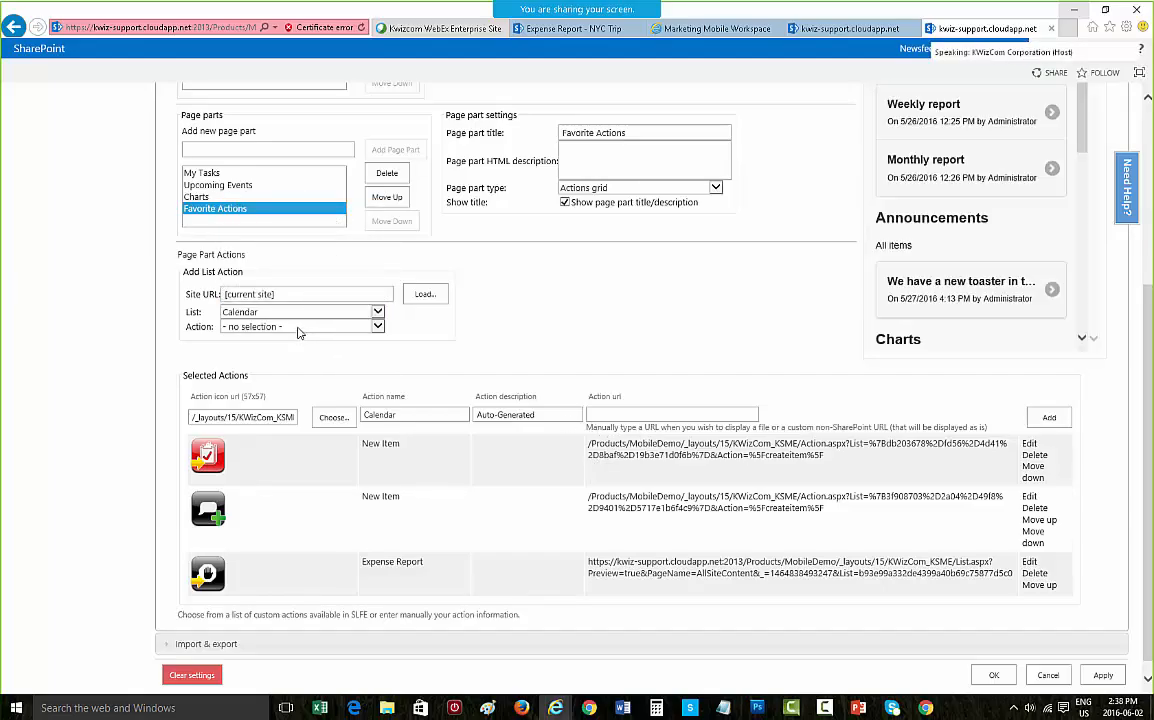
pyautogui.click(299, 328)
pyautogui.click(299, 338)
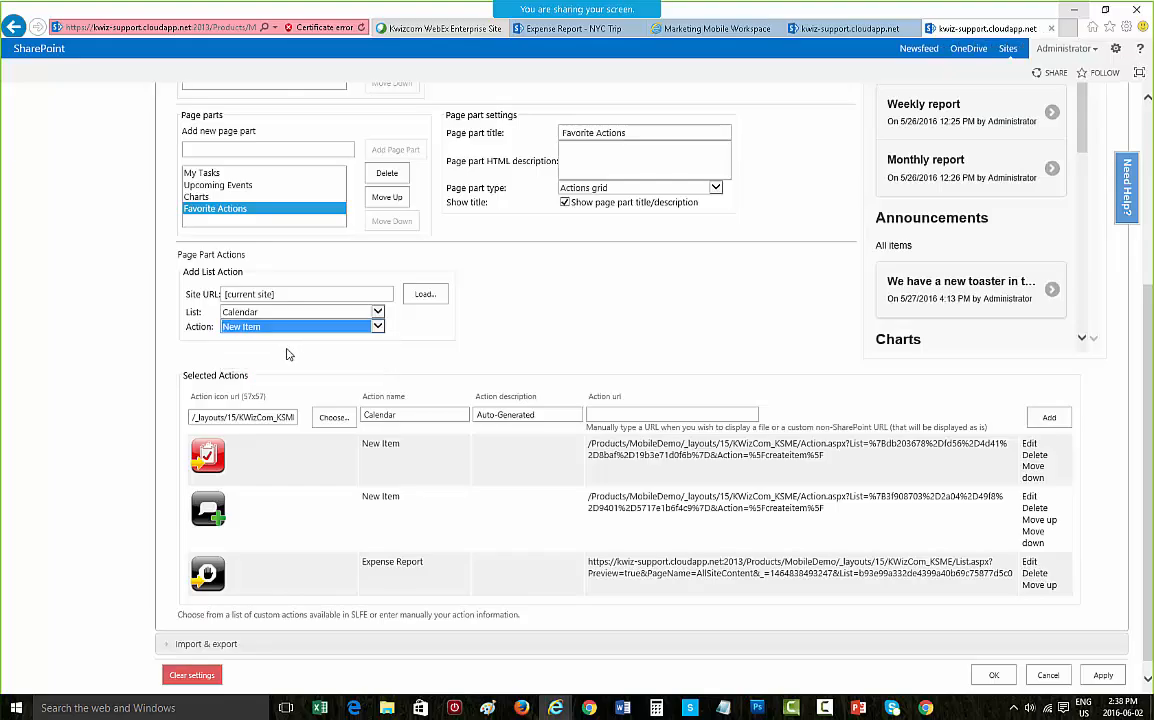
pyautogui.click(296, 334)
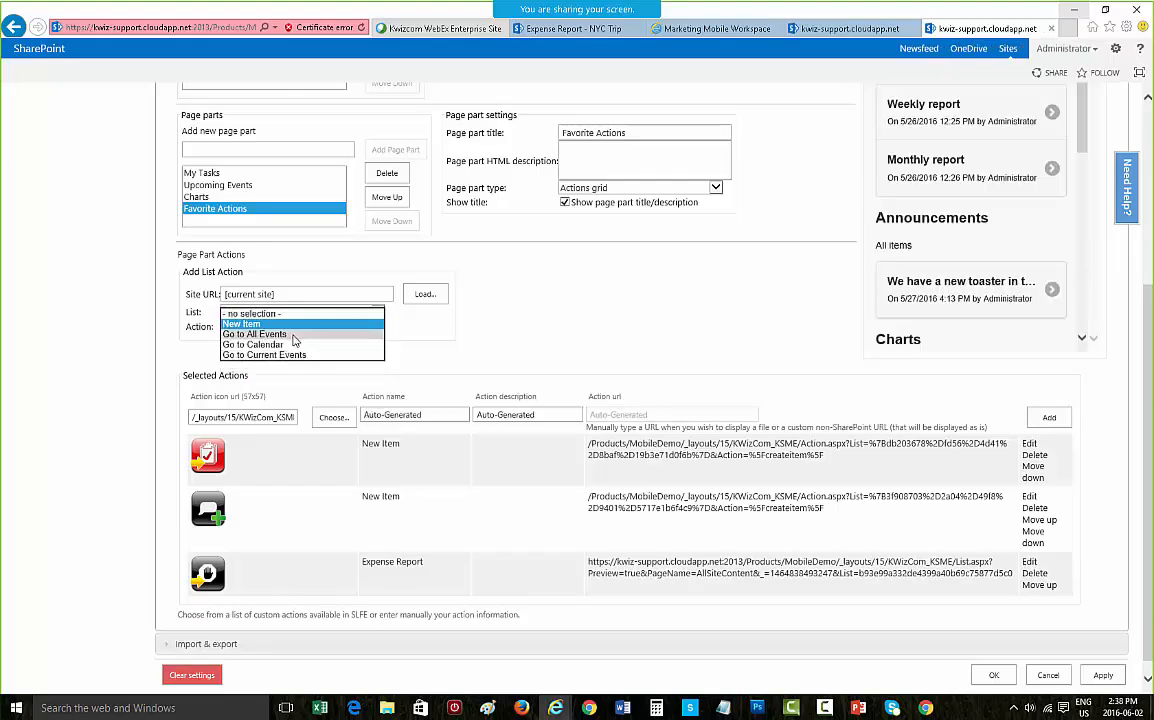
pyautogui.click(296, 335)
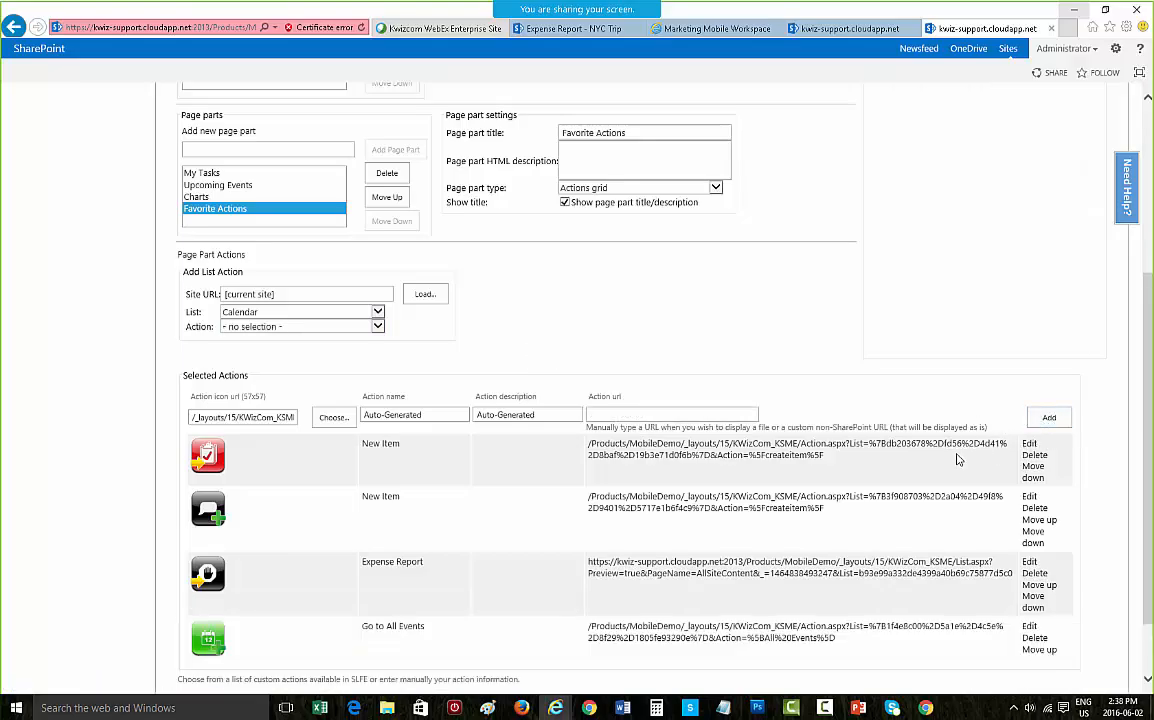
# Step: Scroll through the settings page and the mobile preview to review the Favorite Actions page part
pyautogui.scroll(5, 895, 361)
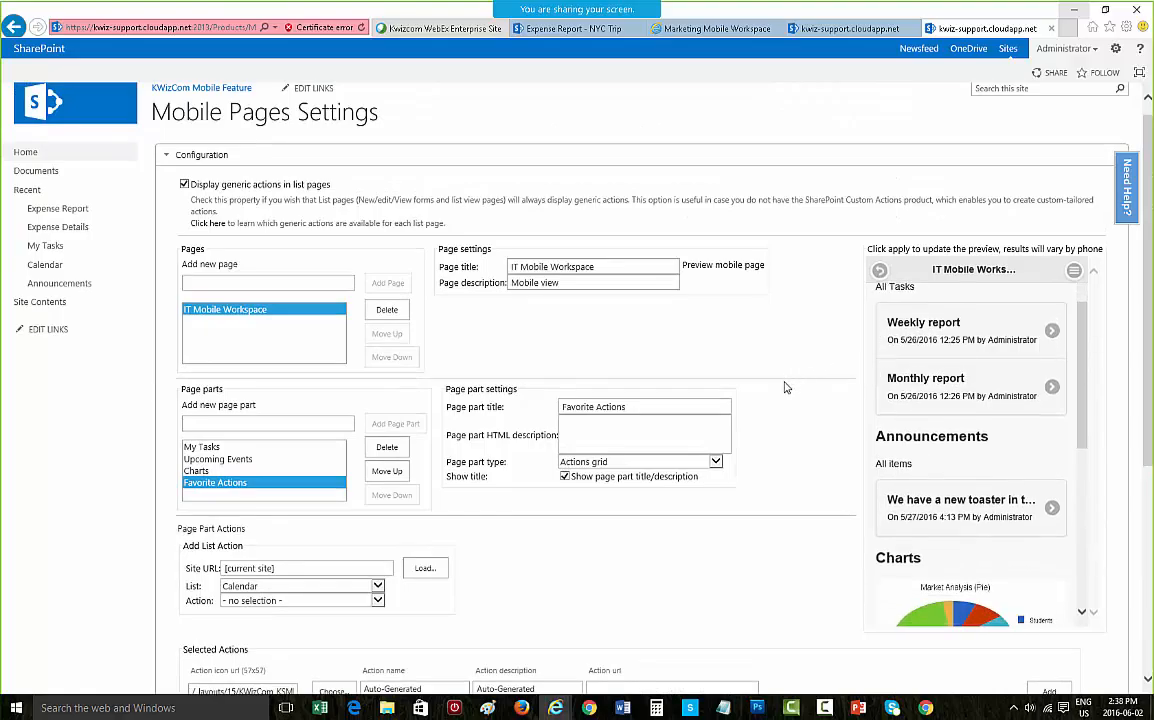
pyautogui.scroll(-5, 790, 393)
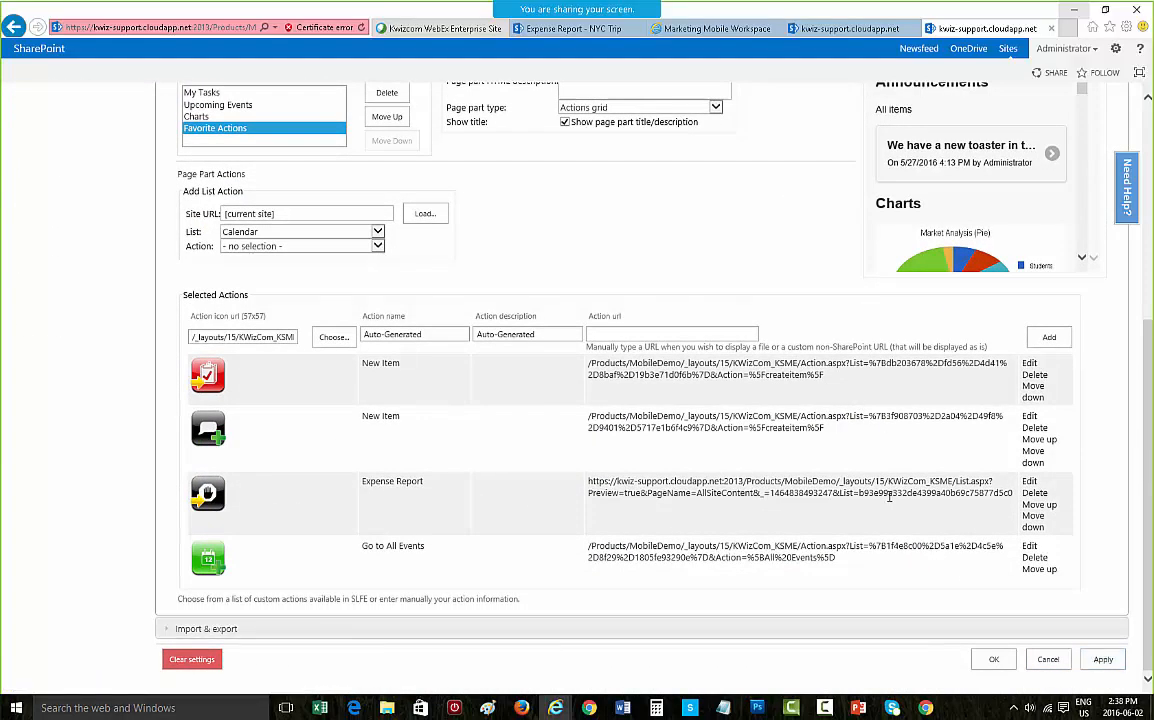
pyautogui.scroll(3, 889, 497)
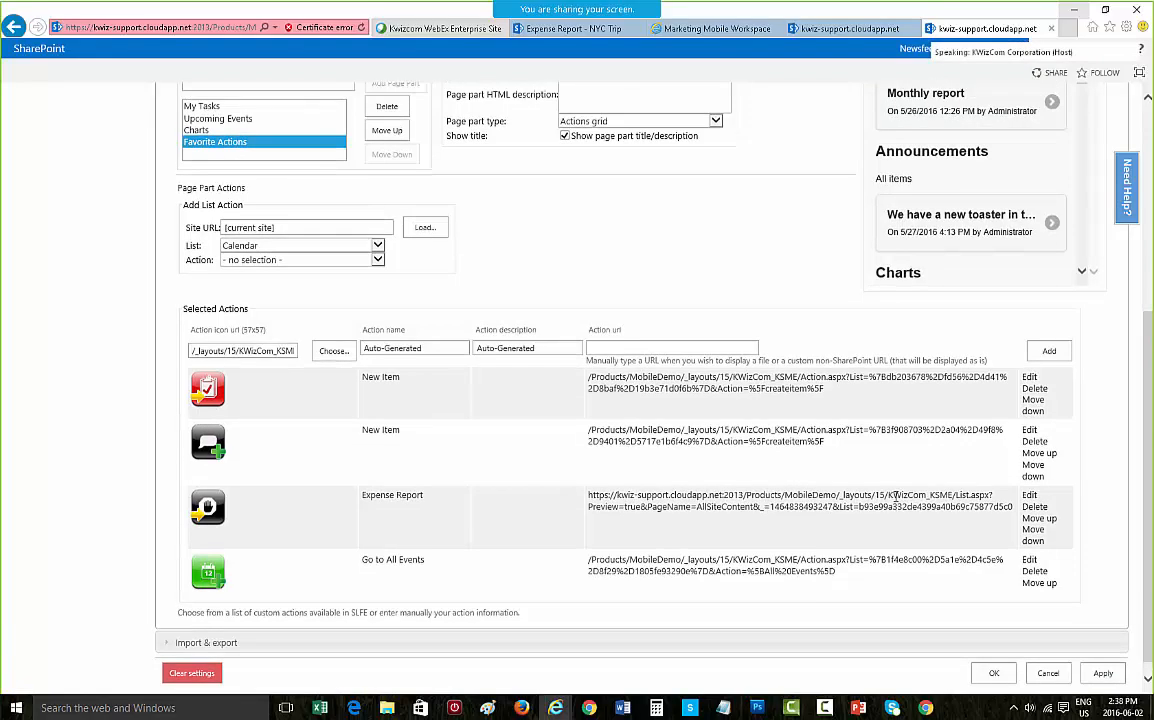
pyautogui.scroll(-4, 970, 260)
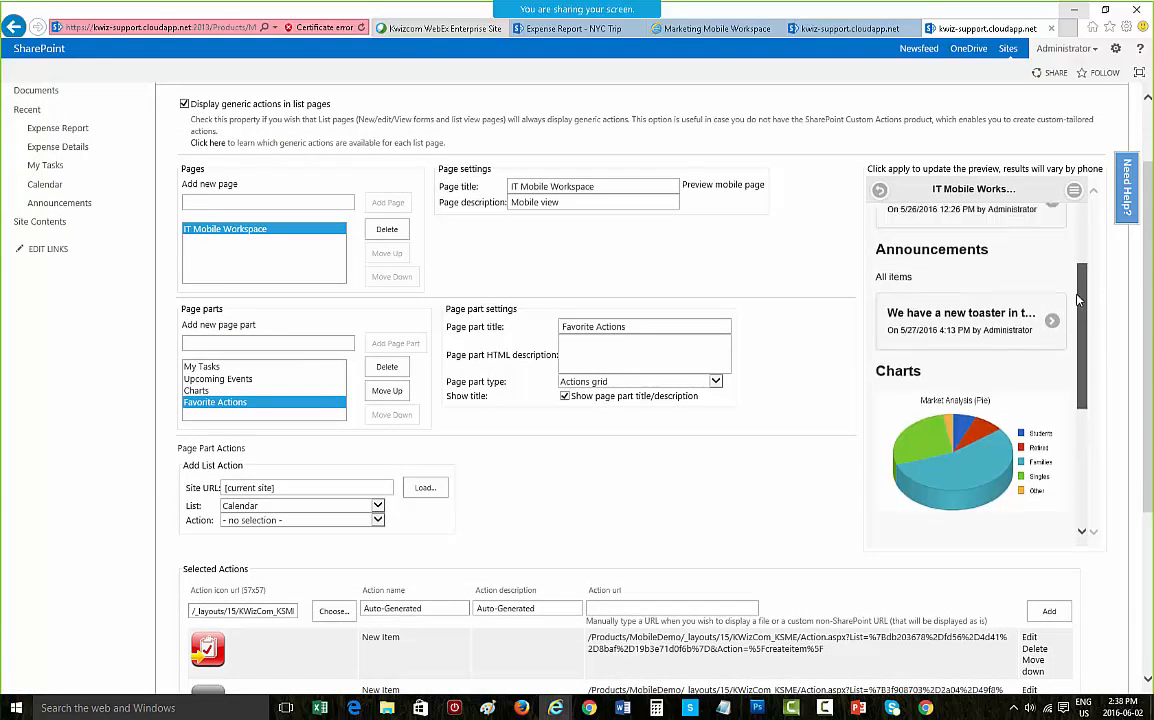
pyautogui.moveTo(1079, 378); pyautogui.dragTo(1071, 428)
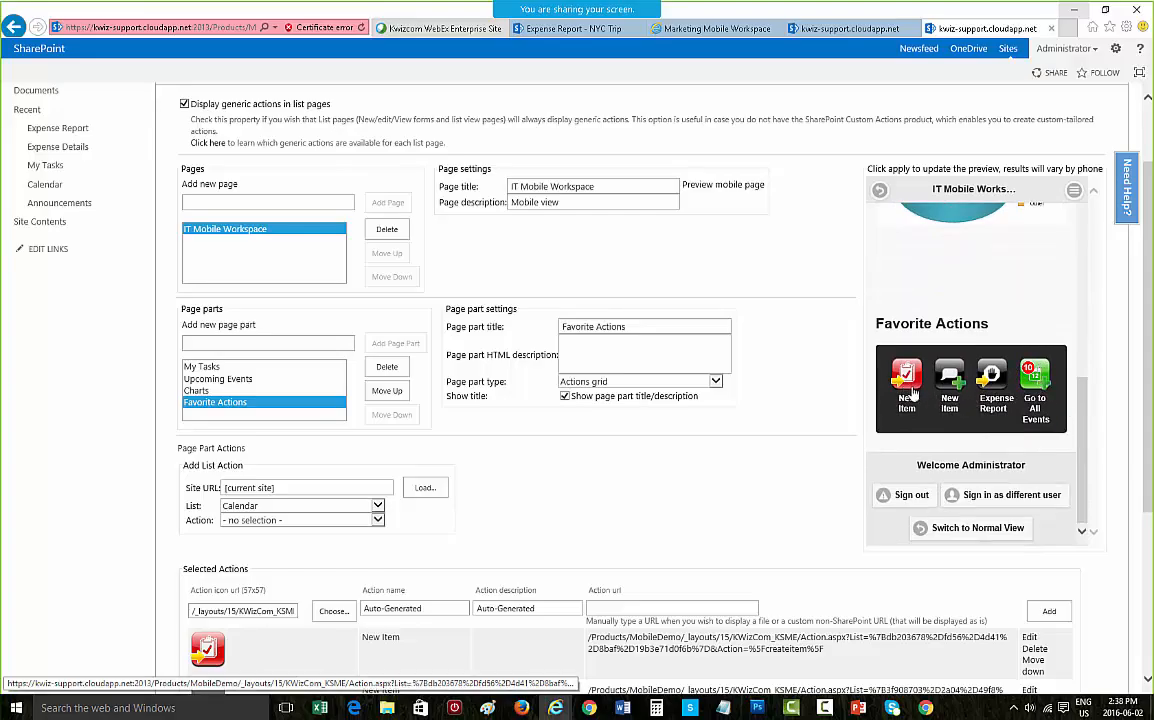
pyautogui.scroll(2, 950, 400)
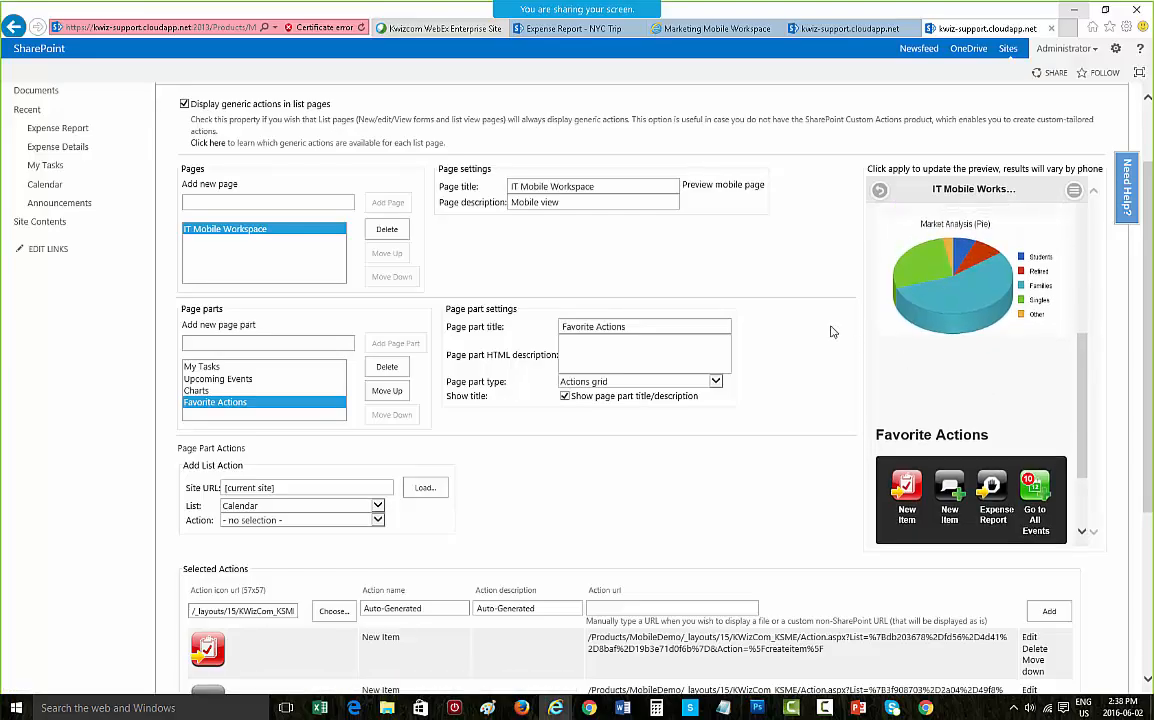
pyautogui.scroll(2, 820, 330)
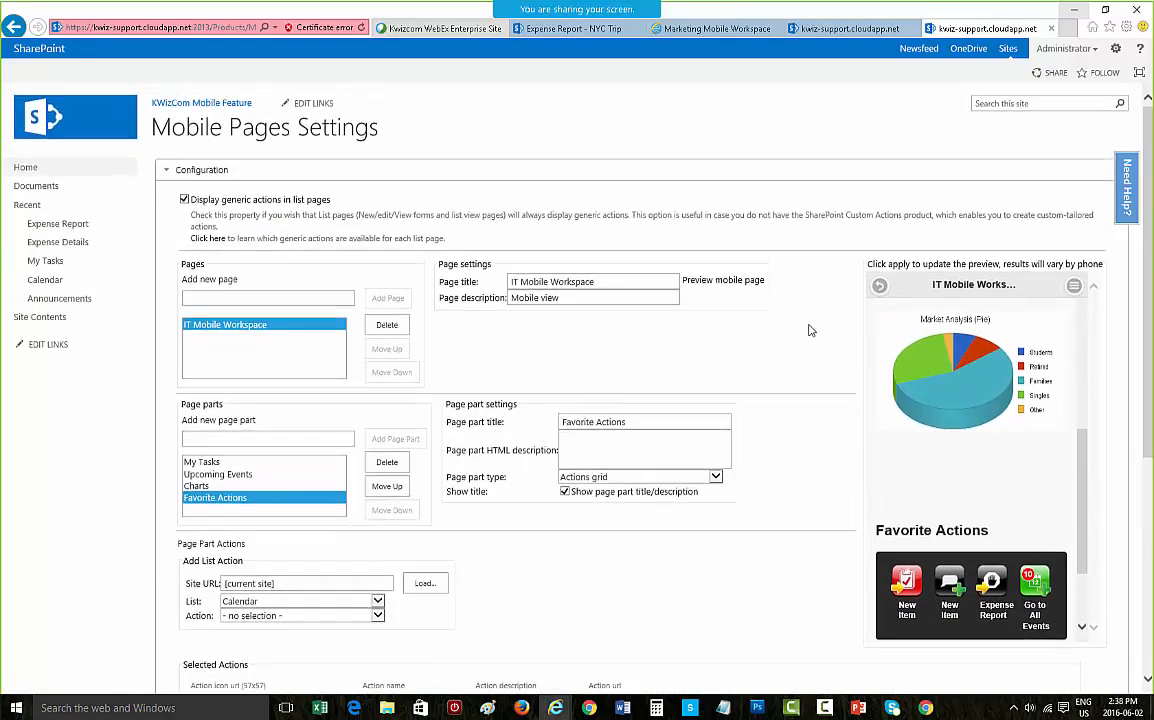
# Step: Open the mobile page preview in a new tab and load its URL in Chrome's mobile device emulator
pyautogui.rightClick(719, 287)
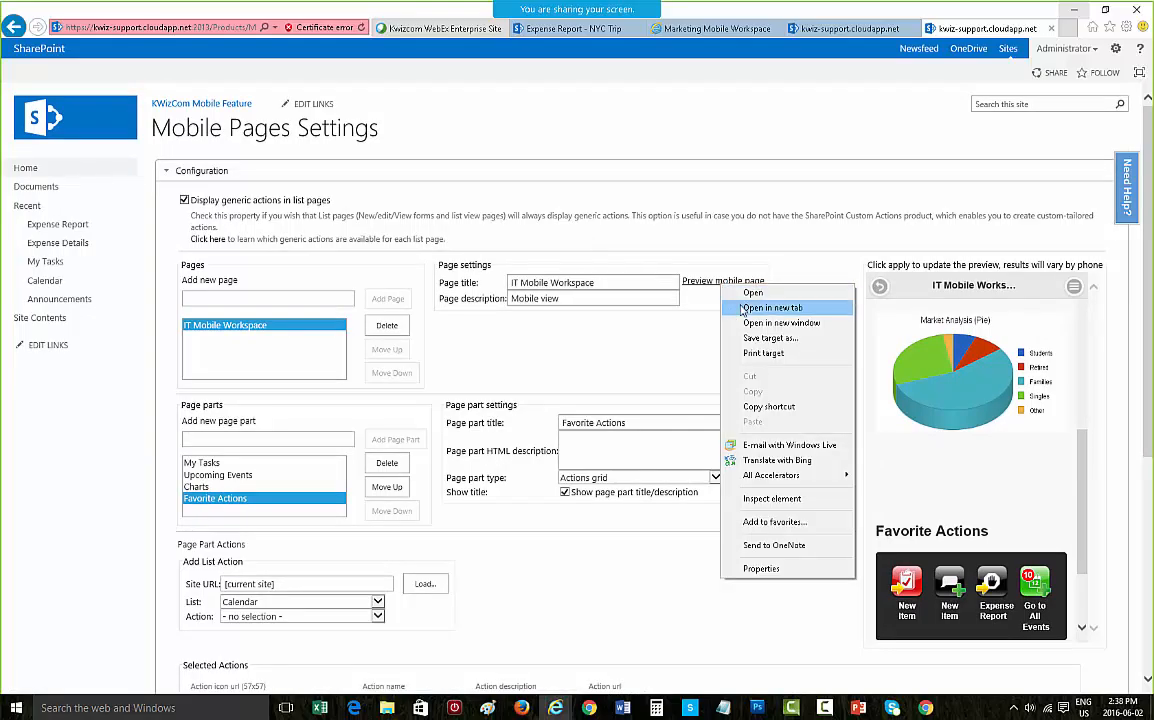
pyautogui.click(666, 277)
pyautogui.click(985, 28)
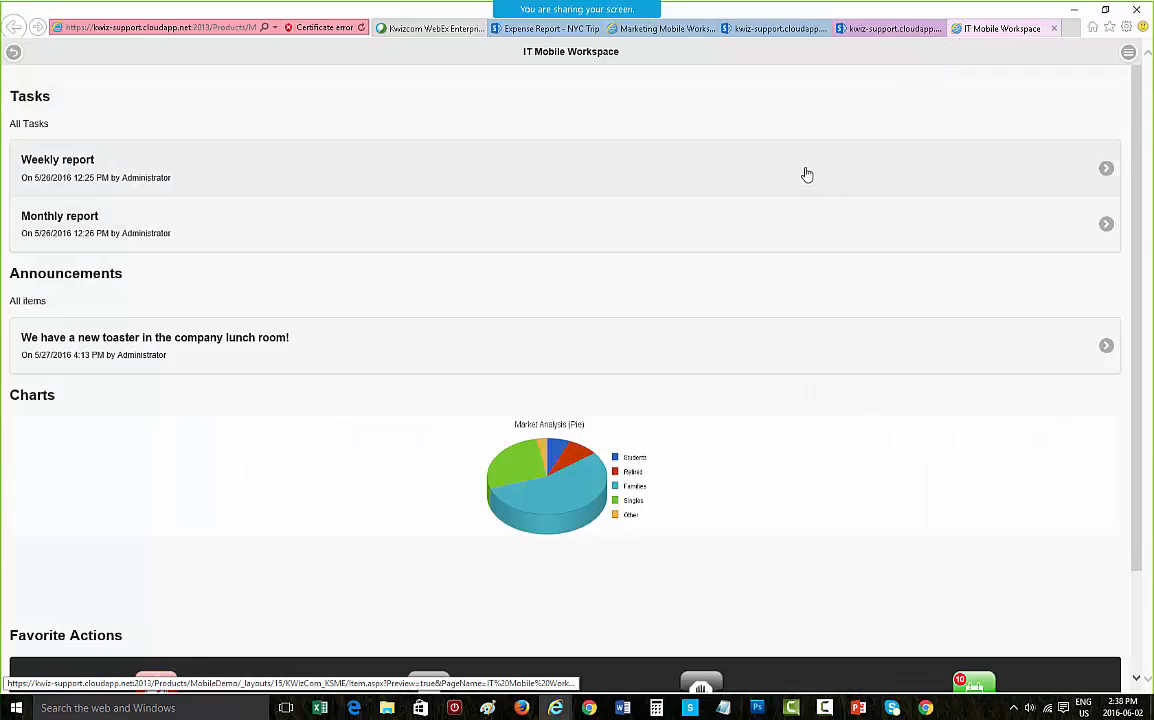
pyautogui.click(200, 30)
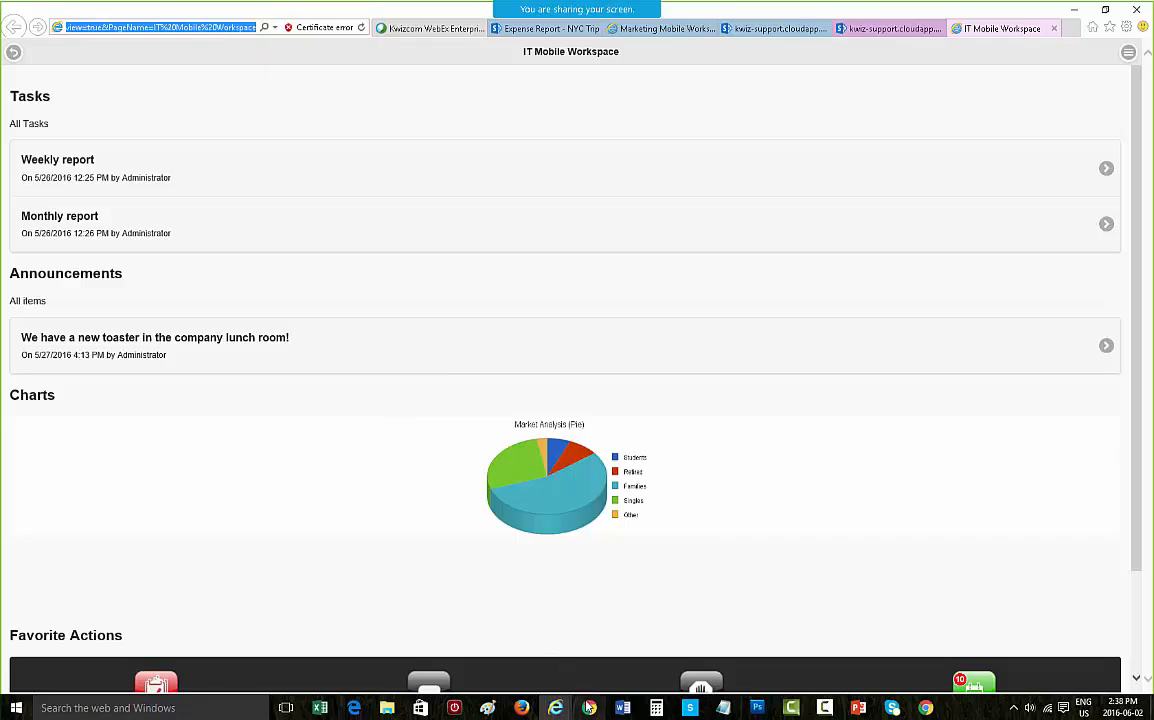
pyautogui.hotkey('alt', 'Tab')
pyautogui.click(366, 29)
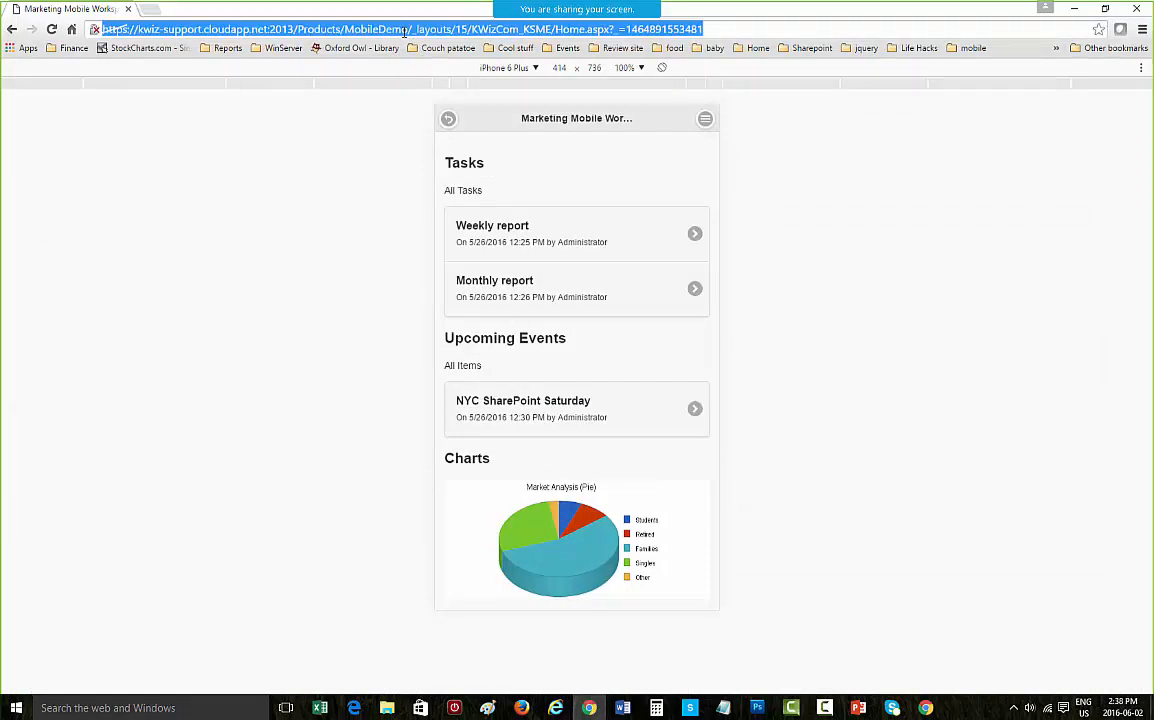
pyautogui.write('https://kwiz-support.cloudapp.net:2013/Products/MobileDemo/_layouts/15/KWizCom_KSME/Home.aspx?Preview=true&PageName=IT%20Mobile%20Workspace')
pyautogui.press('Return')
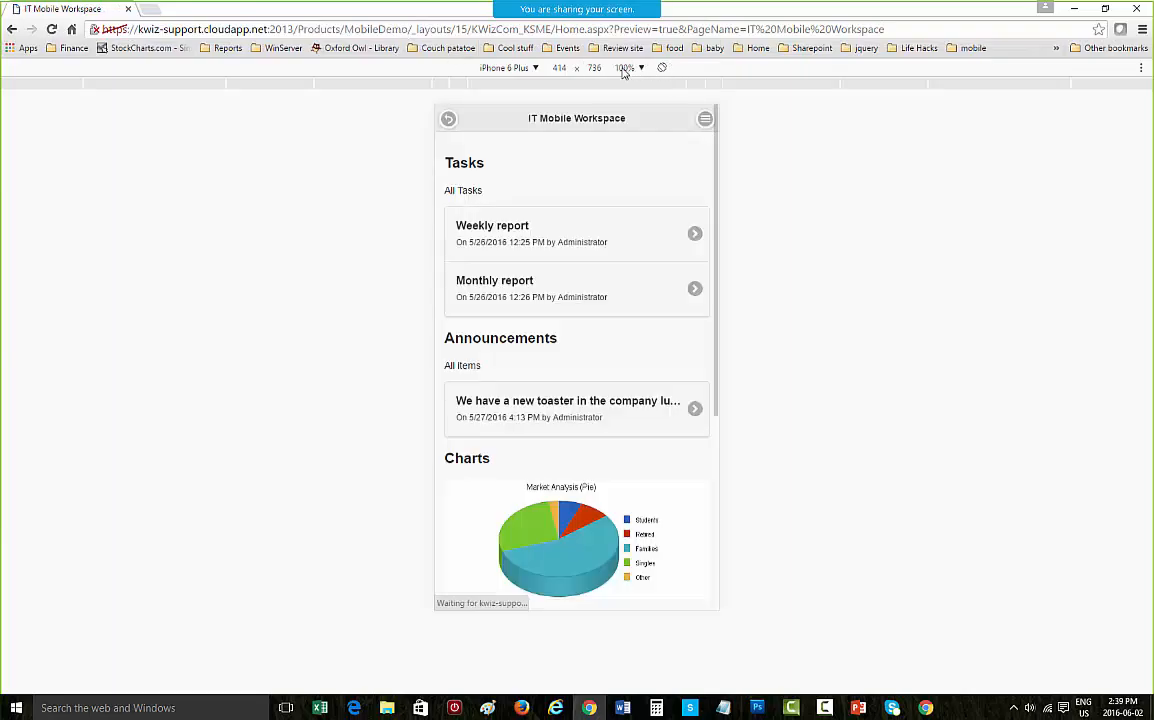
# Step: Switch the emulated device to iPad to view the IT Mobile Workspace page
pyautogui.click(482, 67)
pyautogui.click(512, 210)
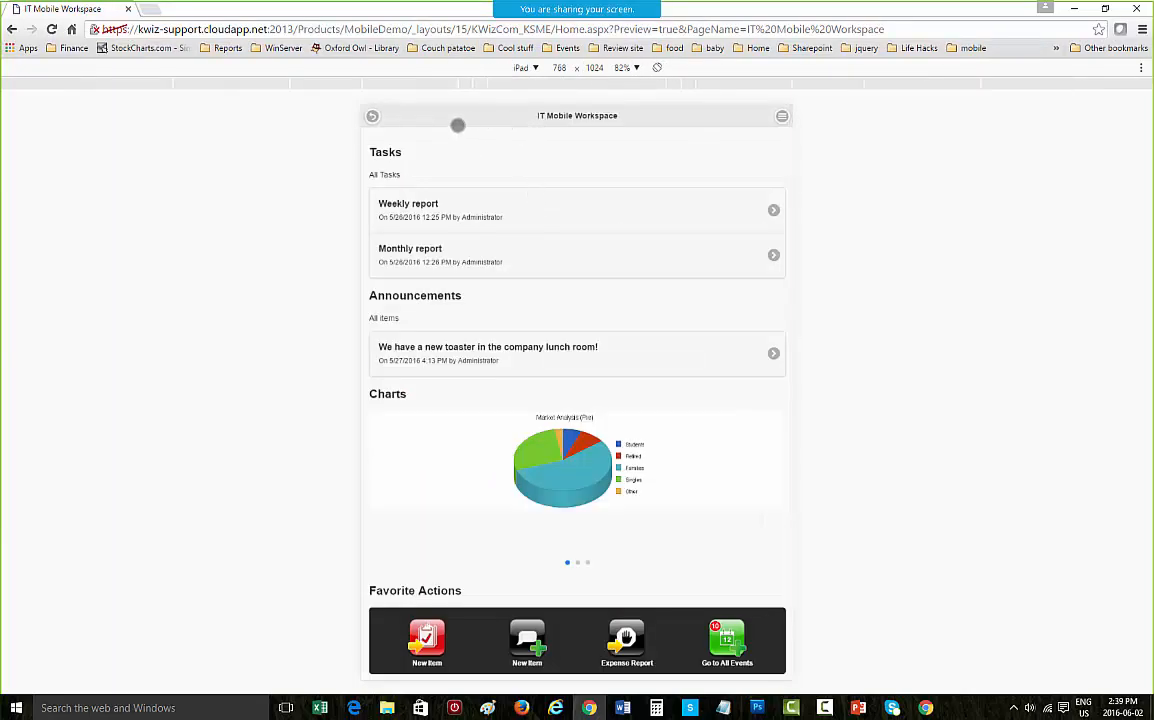
pyautogui.click(533, 68)
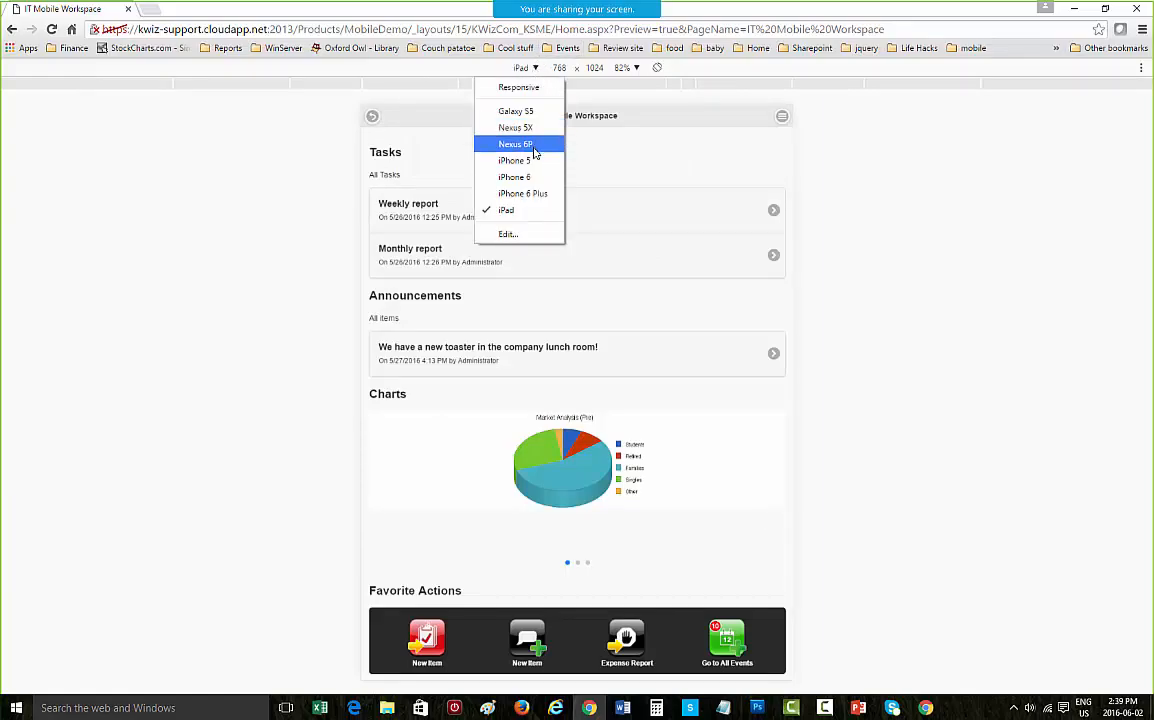
pyautogui.click(897, 162)
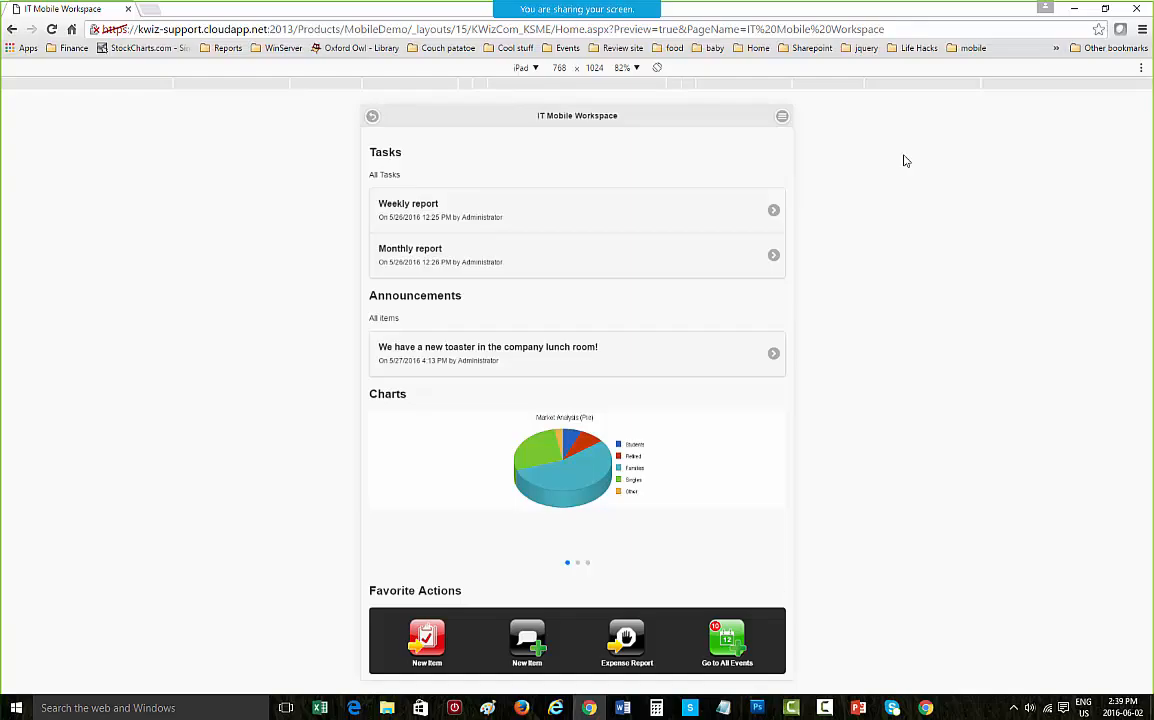
# Step: Return to the settings page and read the help on generic actions available for list pages
pyautogui.moveTo(591, 711)
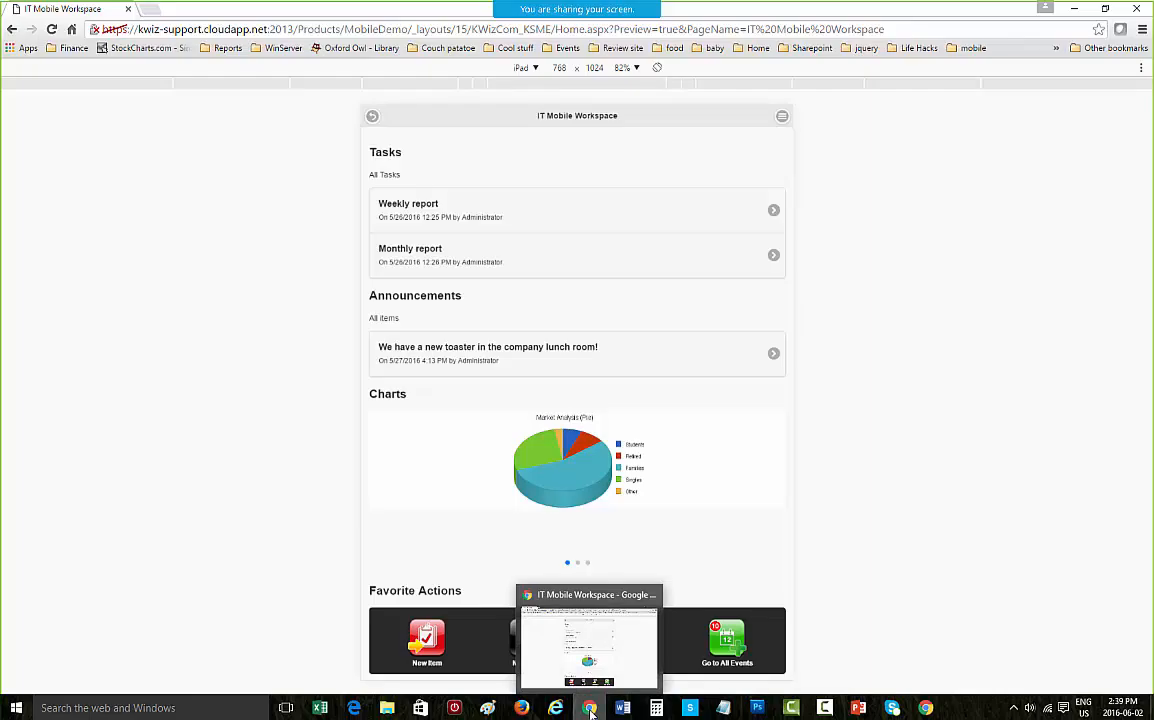
pyautogui.moveTo(556, 708)
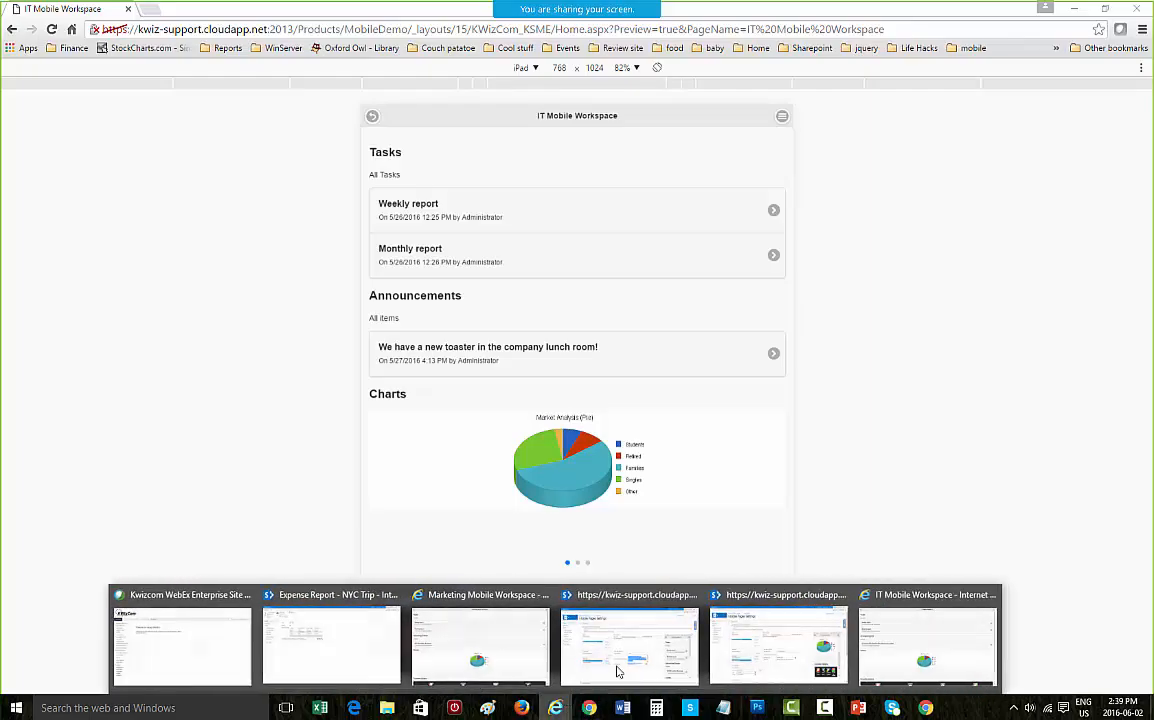
pyautogui.click(779, 661)
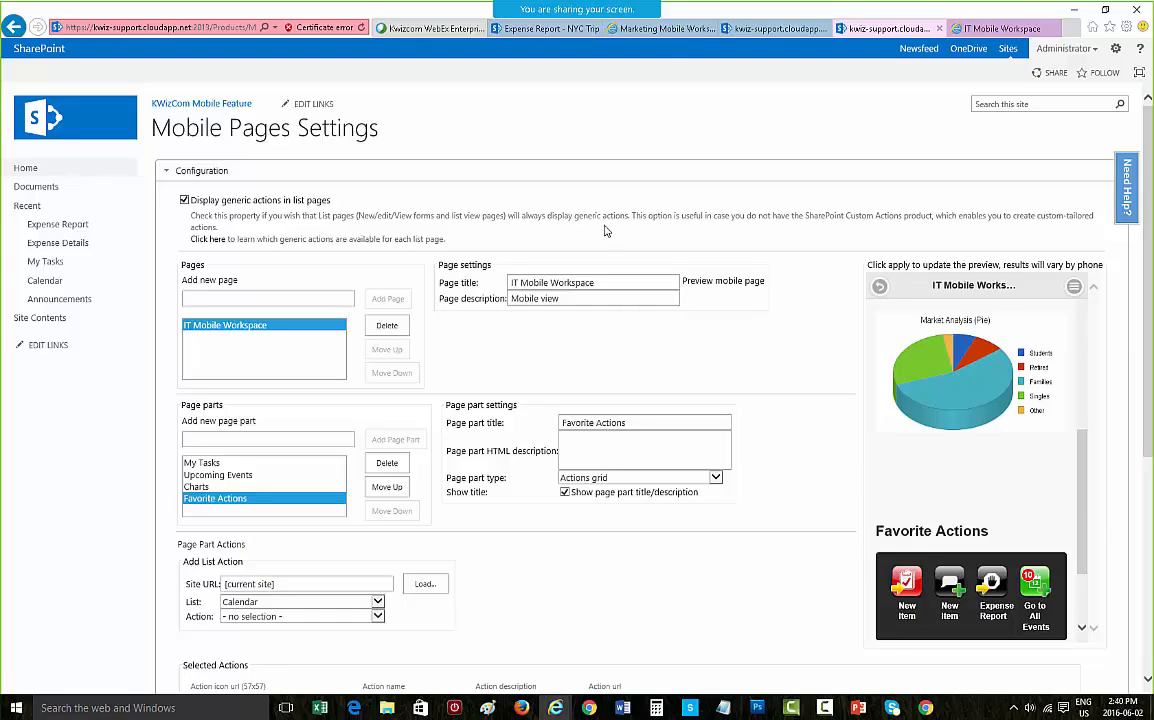
pyautogui.click(207, 239)
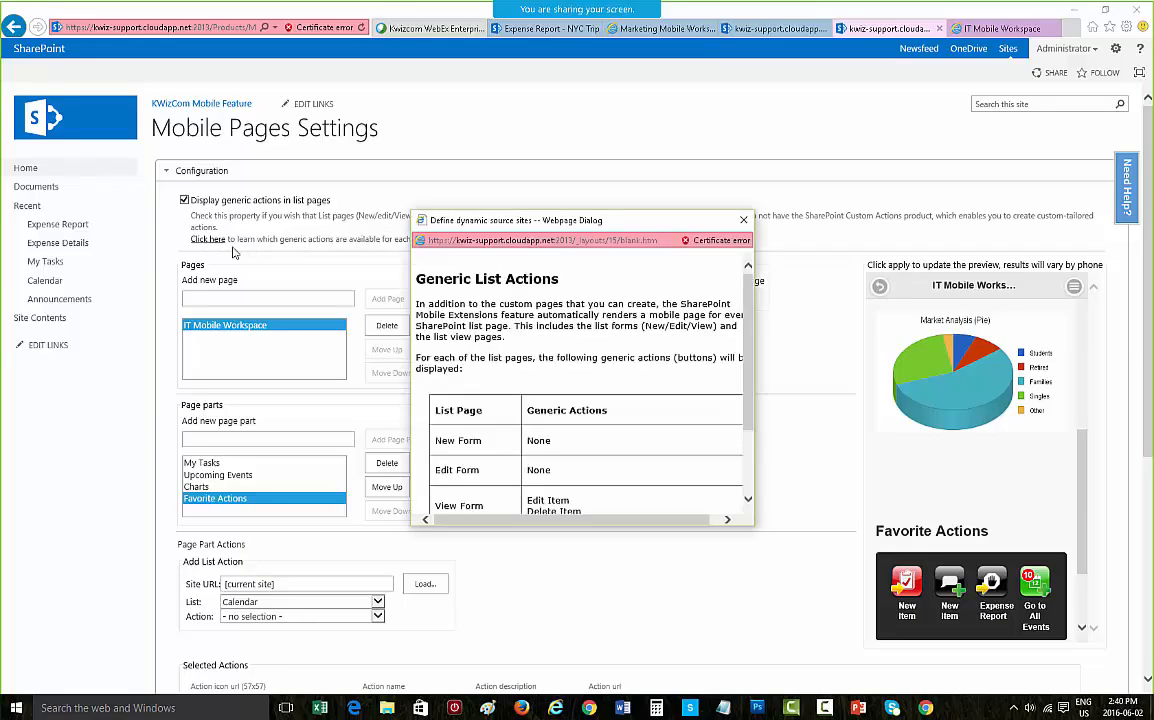
pyautogui.scroll(-2, 573, 328)
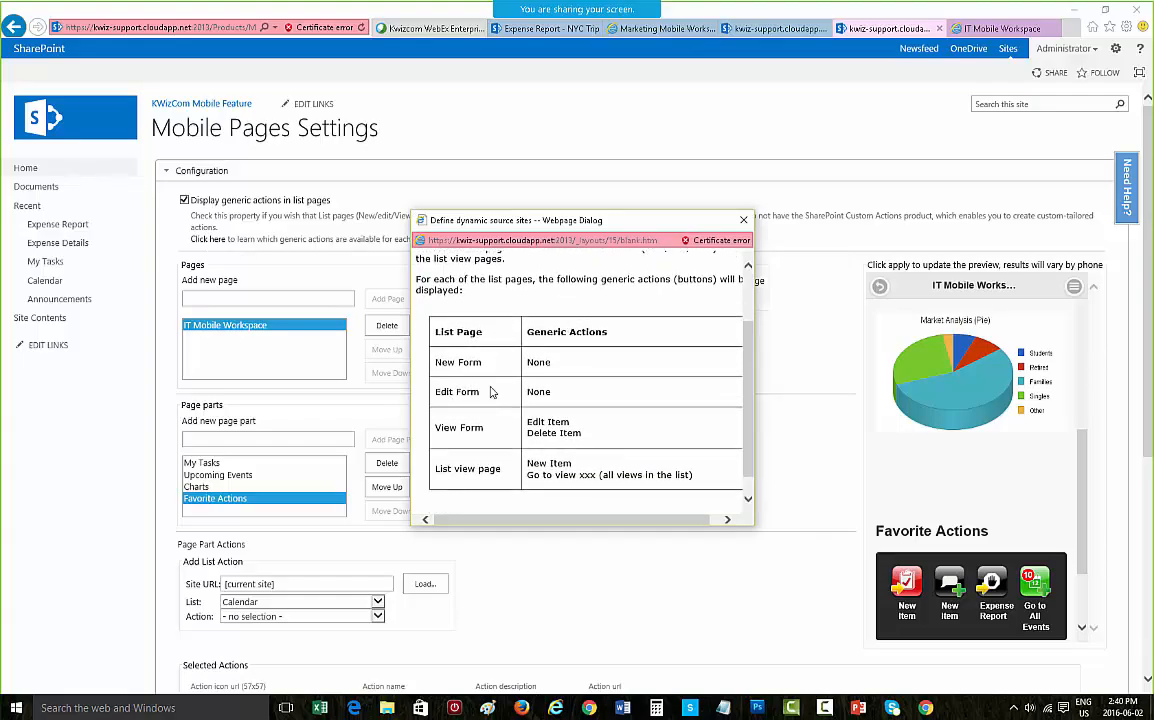
pyautogui.click(743, 219)
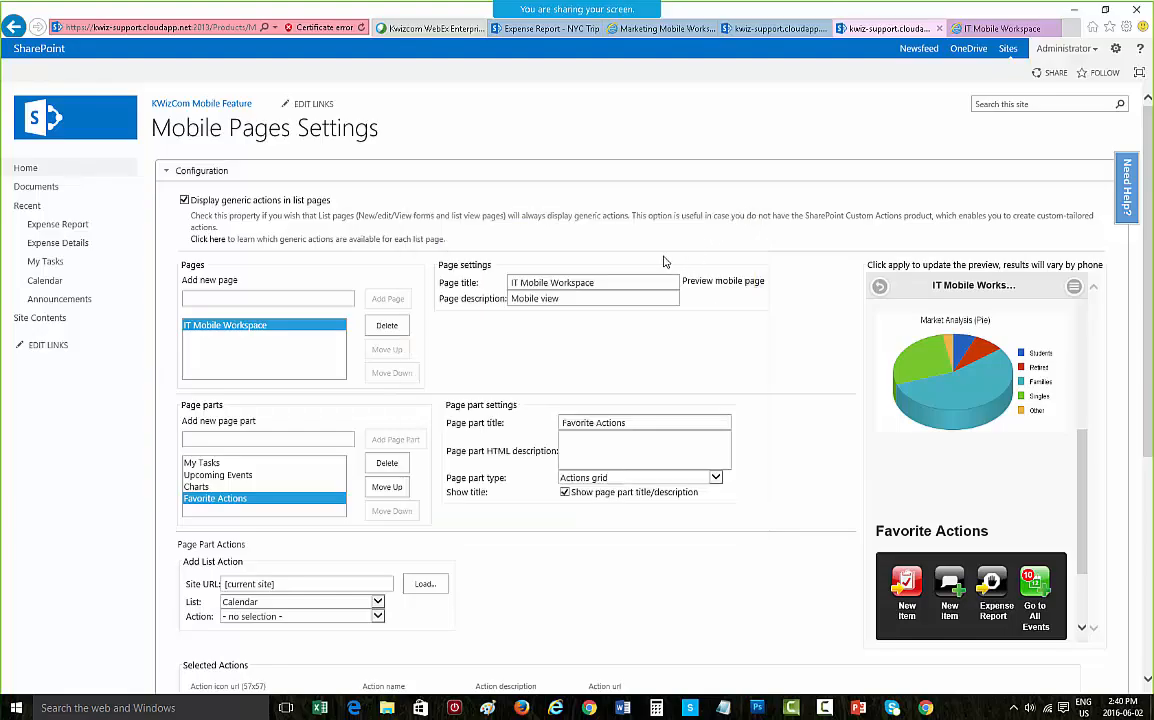